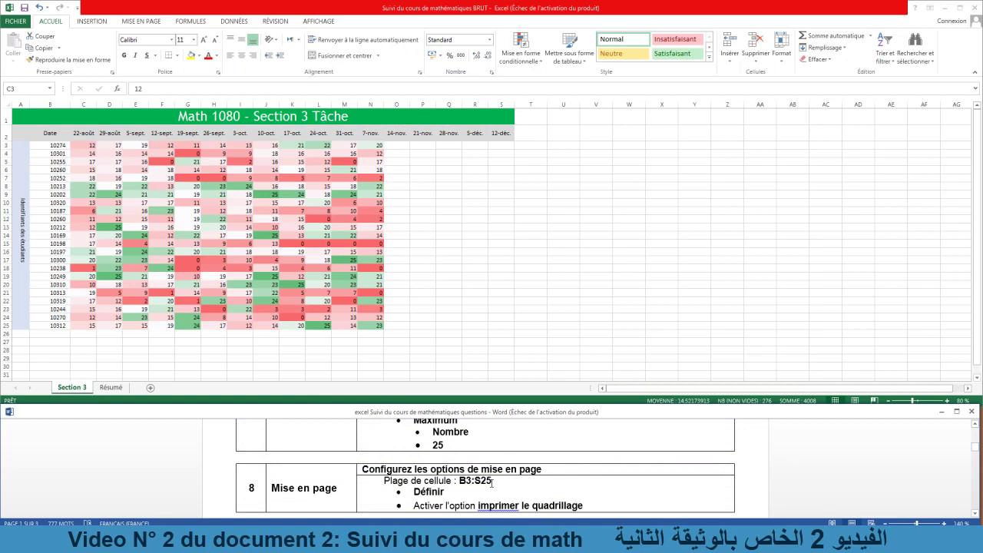
- Select the student IDs and grades B3:S25 on the Section 3 sheet
scroll(492, 480, down, 1)
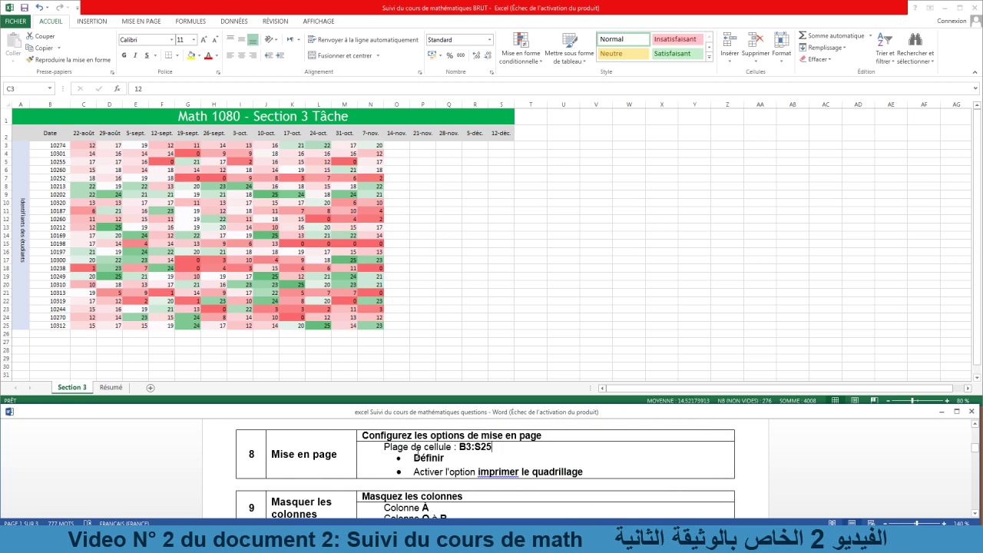
key(ctrl+shift+End)
click(51, 146)
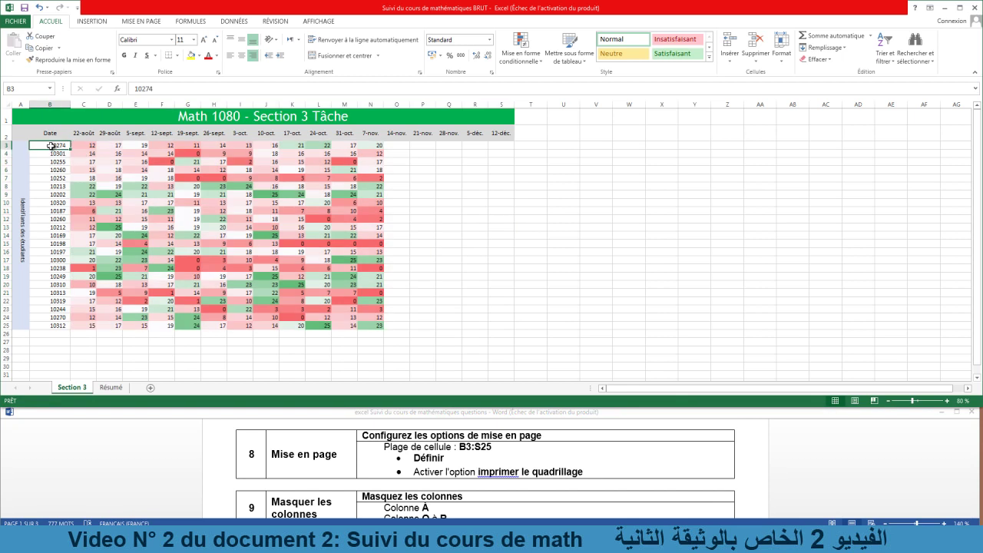
click(502, 334)
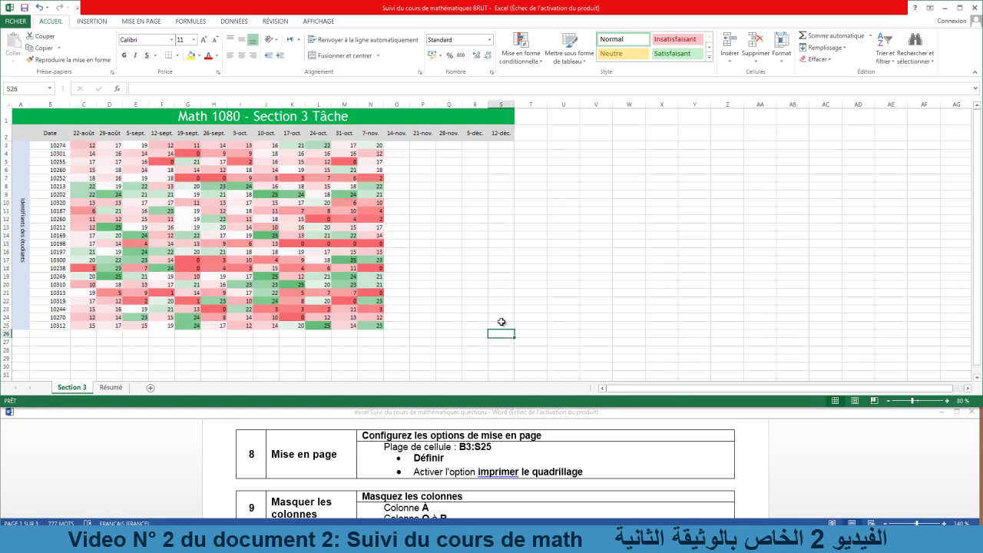
drag(47, 146, 503, 334)
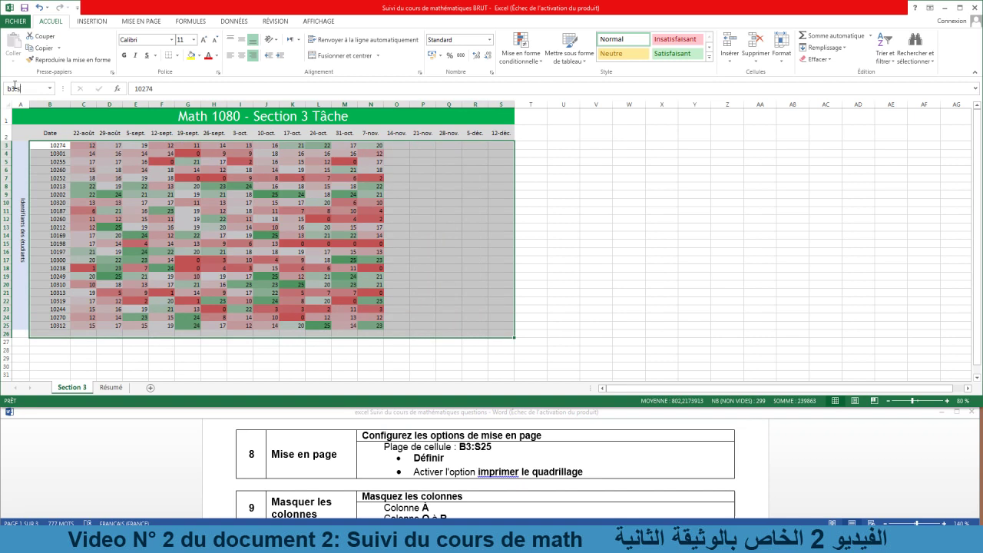
key(Return)
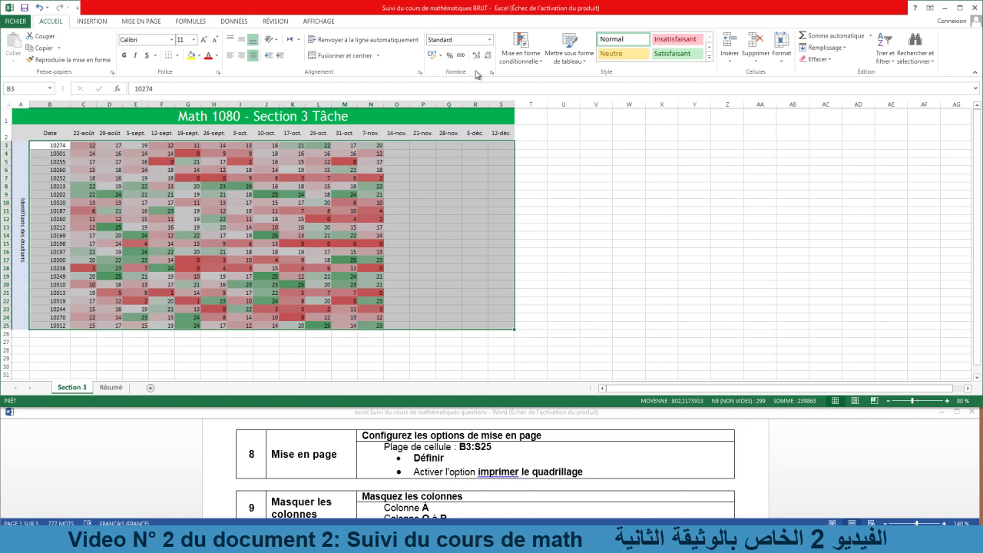
- Set B3:S25 as the print area and enable Quadrillage (gridline) printing in page setup
click(139, 23)
click(167, 63)
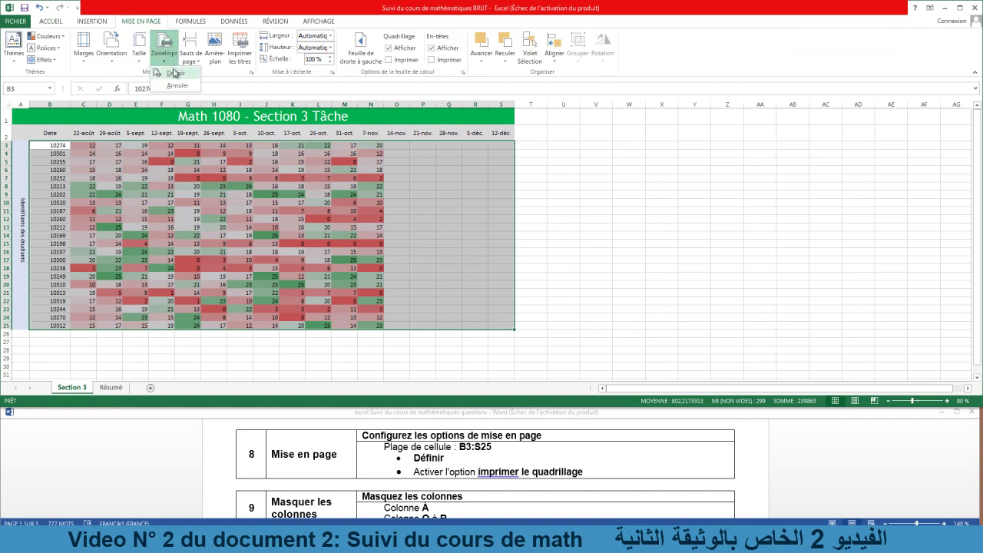
click(176, 73)
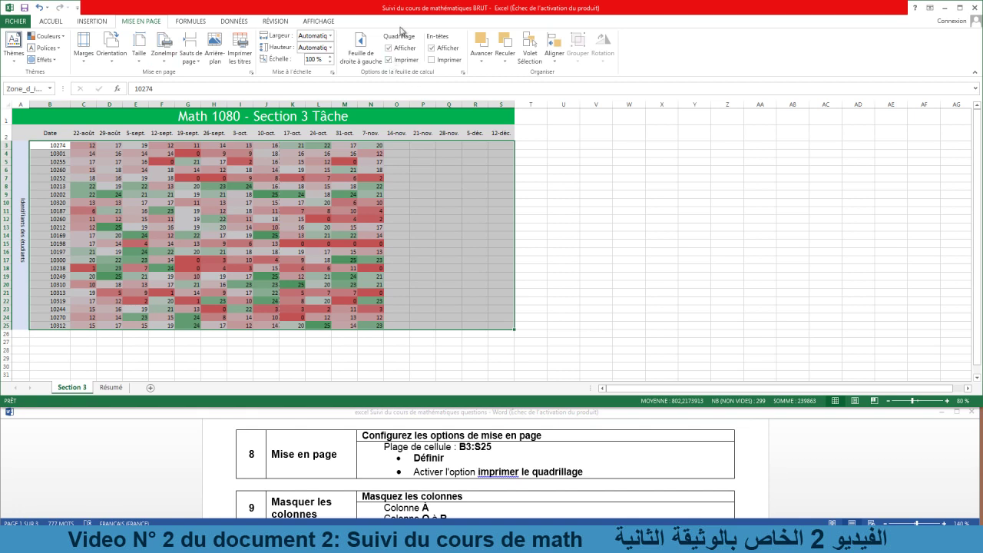
click(462, 72)
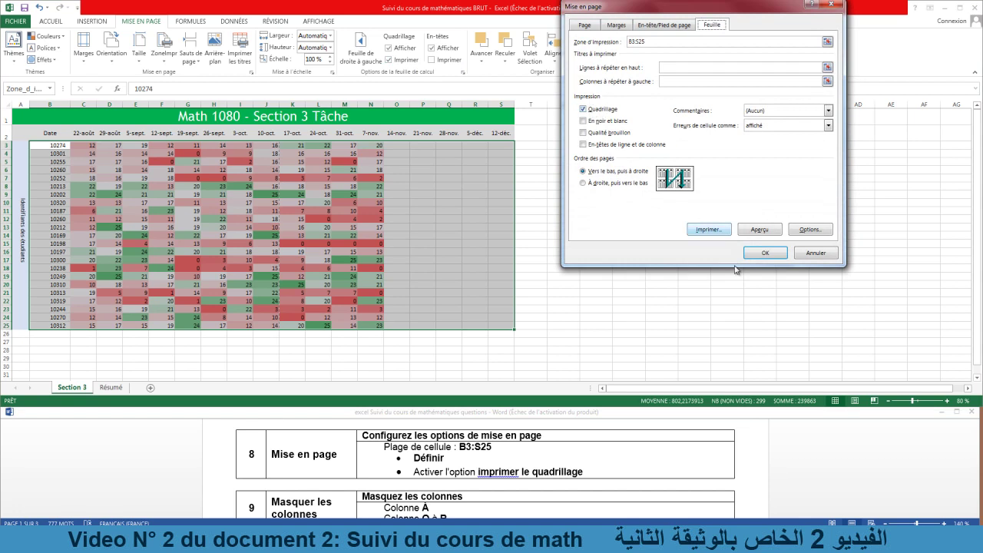
click(760, 254)
scroll(448, 460, down, 3)
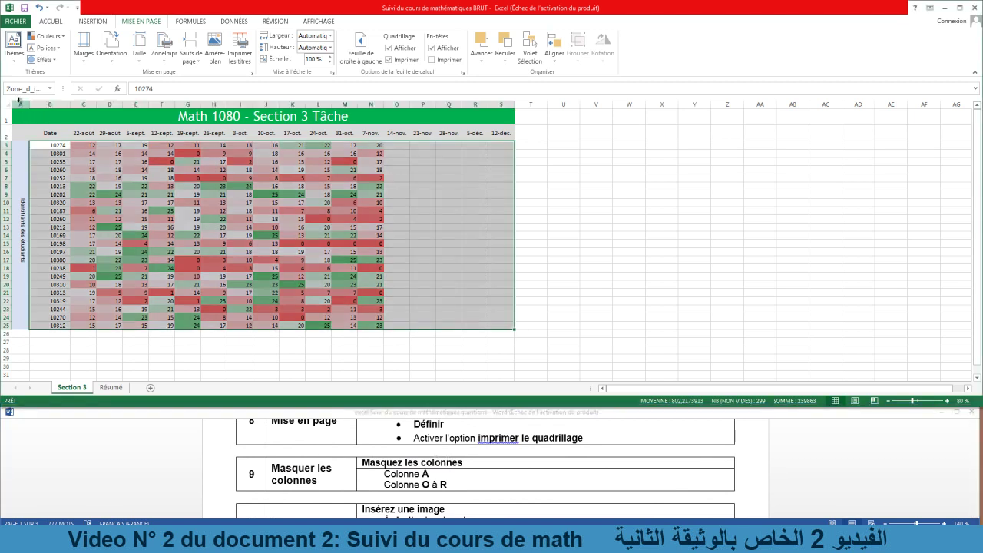
- Hide columns A, O, P, Q and R using Format > Masquer les colonnes
click(19, 104)
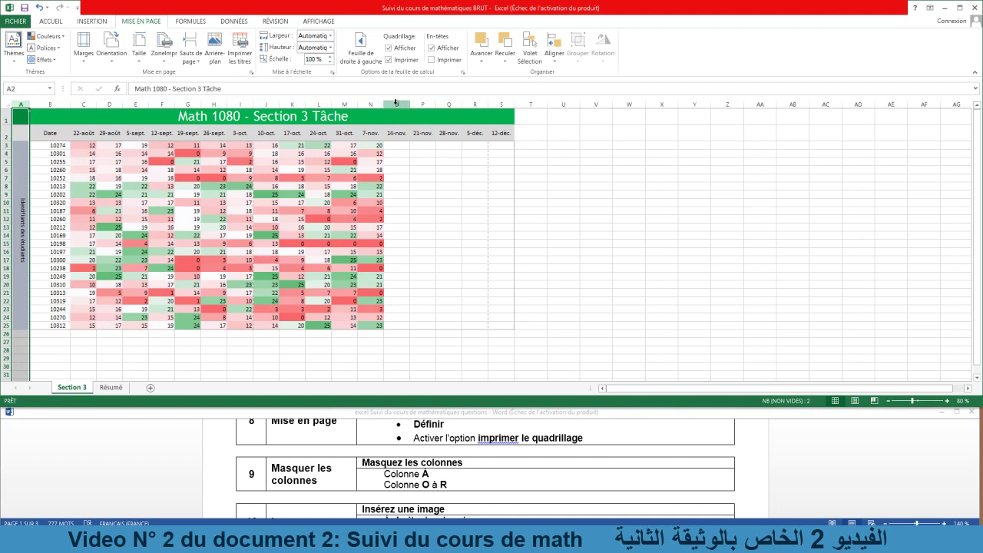
click(395, 103)
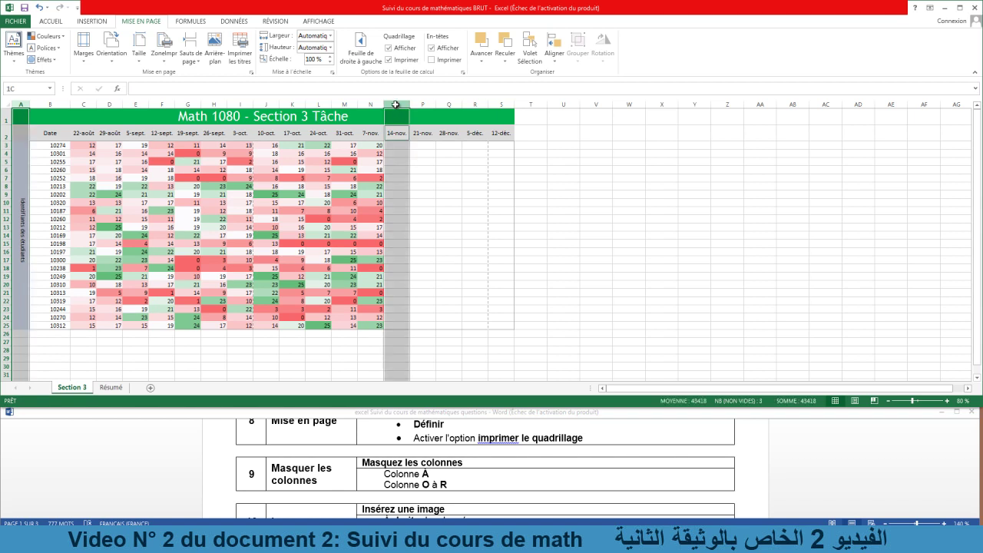
ctrl+click(423, 104)
ctrl+click(449, 103)
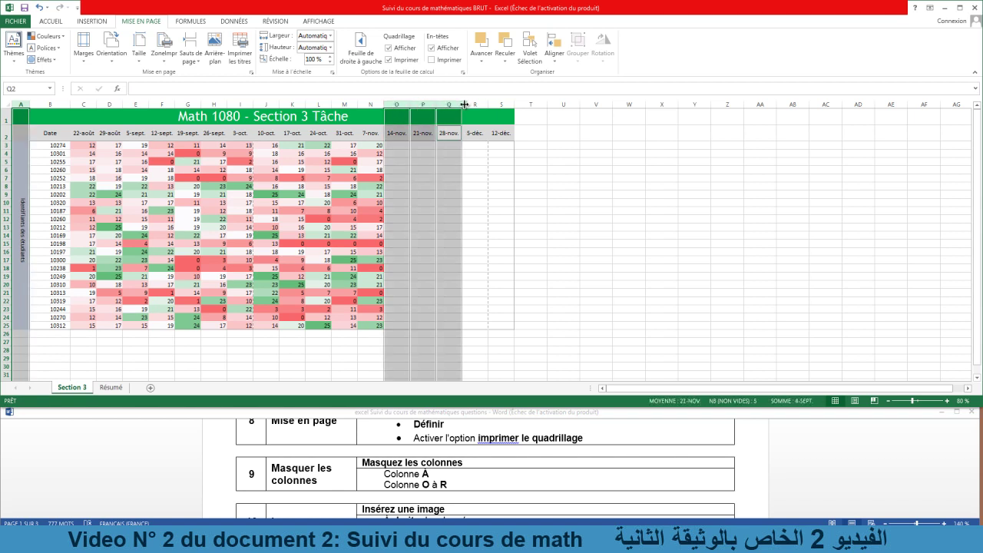
ctrl+click(475, 103)
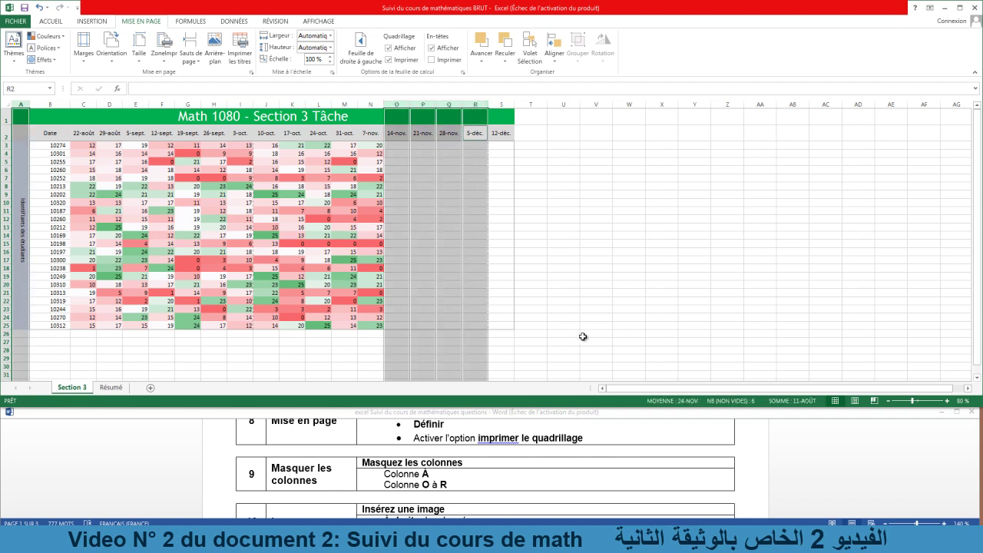
right_click(28, 107)
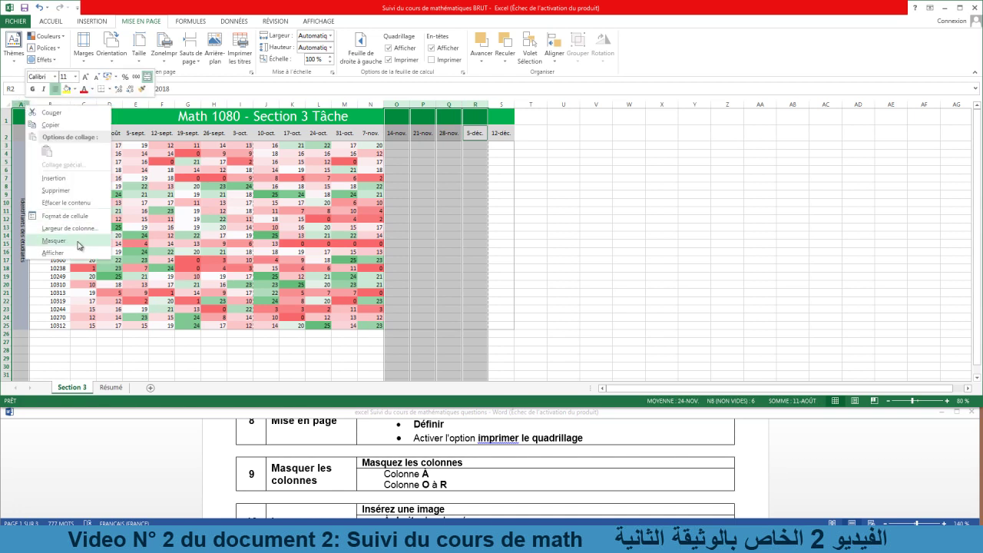
click(49, 24)
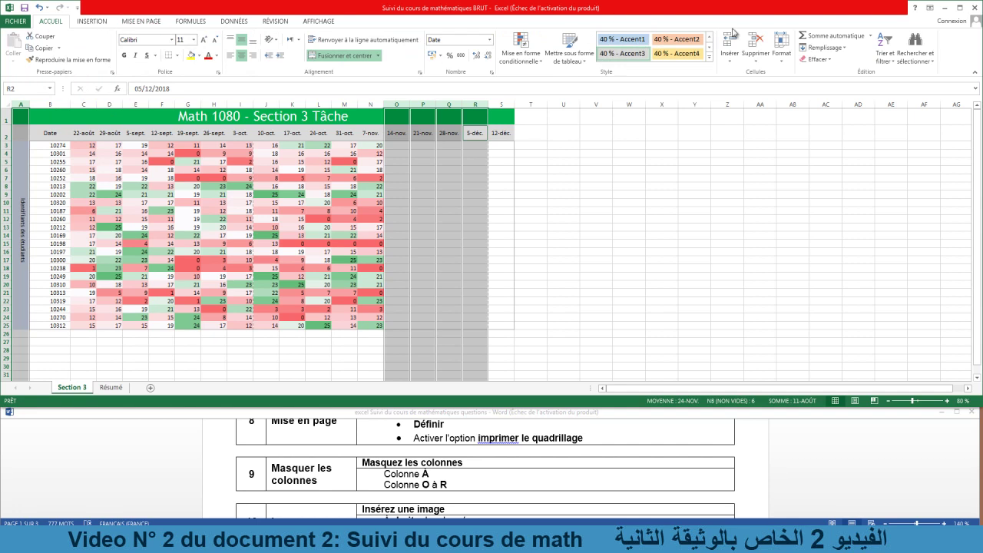
click(783, 60)
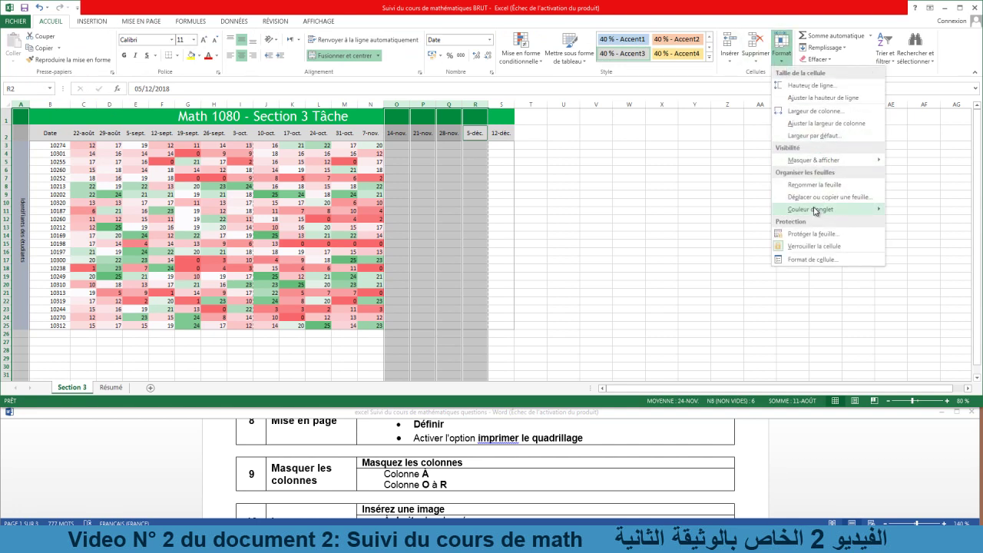
mouse_move(826, 161)
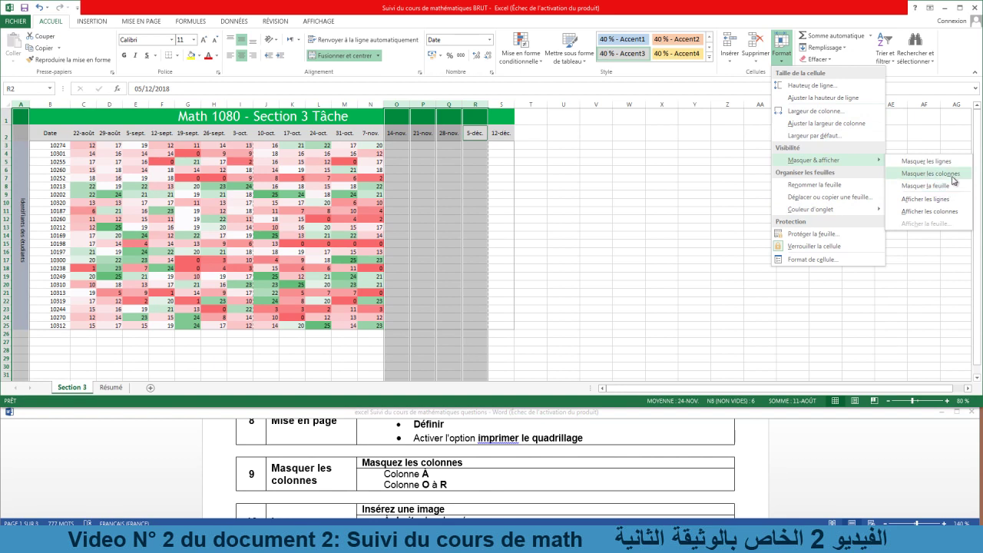
click(925, 173)
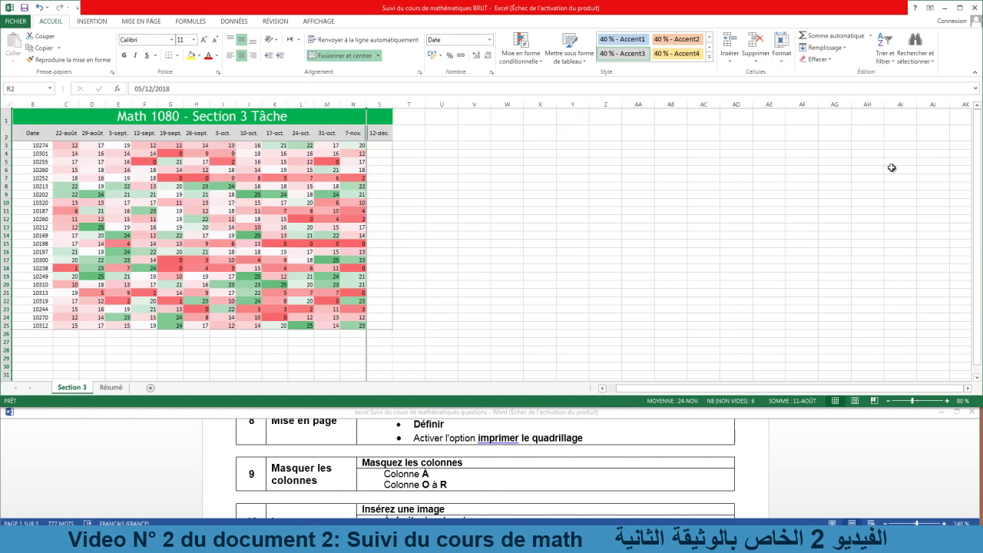
click(516, 188)
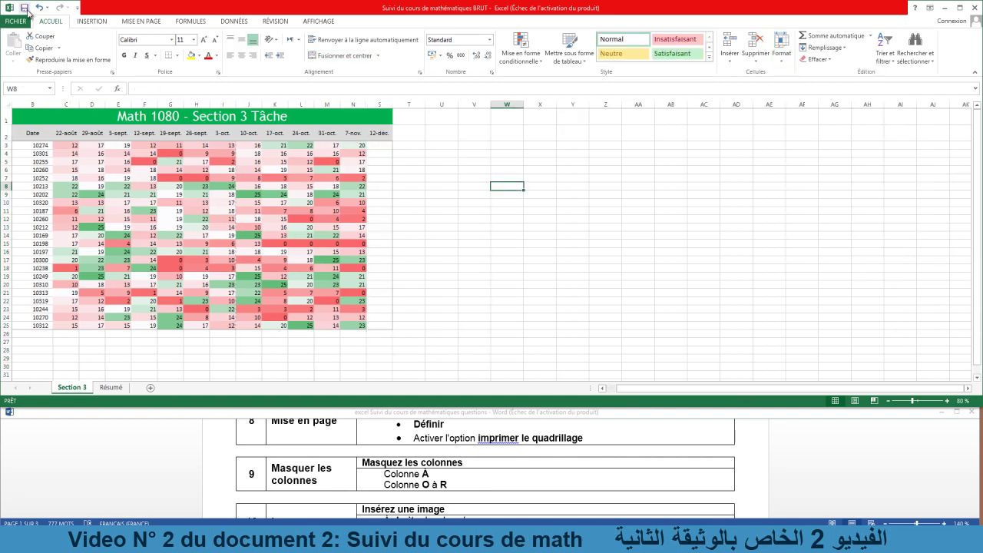
- Review the picture instructions and select cell U2 to the right of the data
click(499, 458)
scroll(477, 483, down, 1)
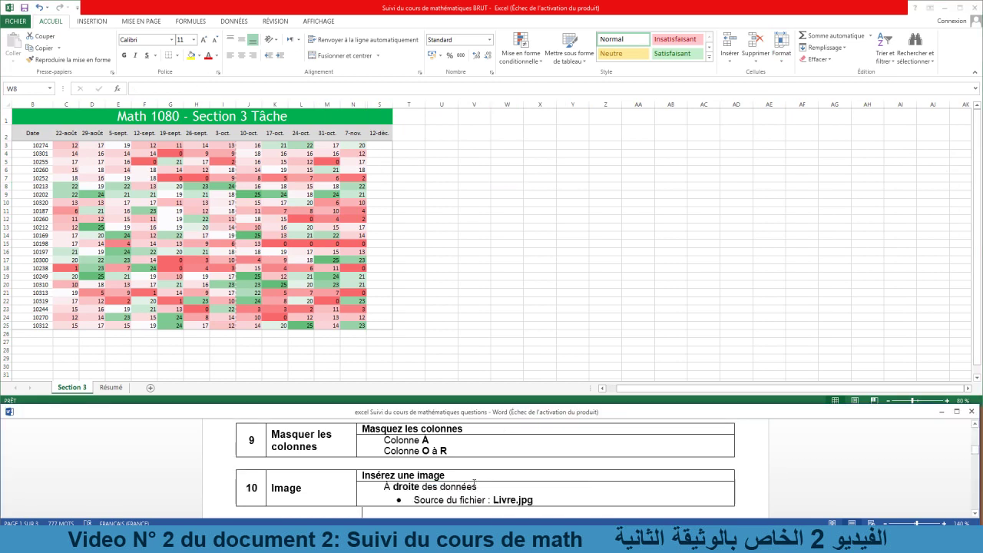
scroll(474, 483, down, 1)
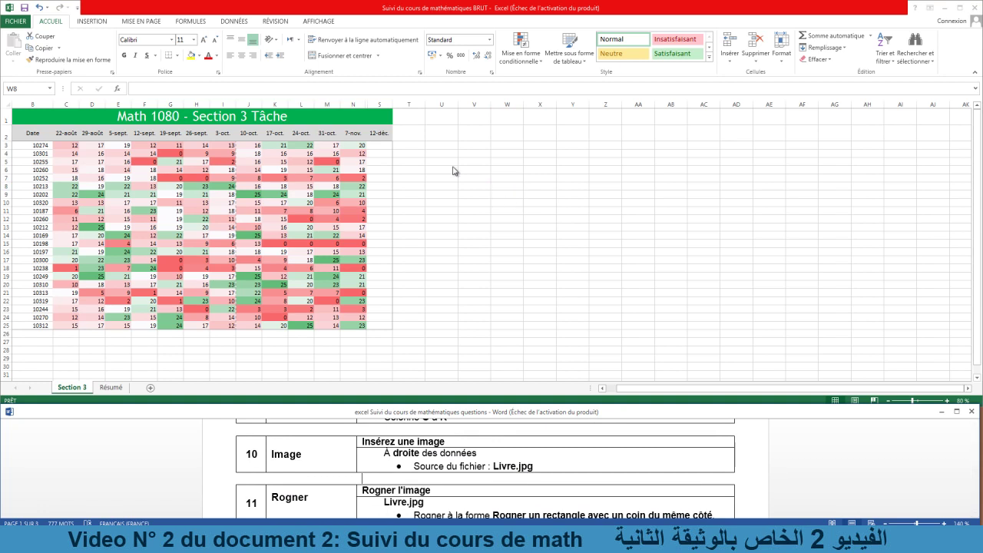
click(442, 145)
click(116, 200)
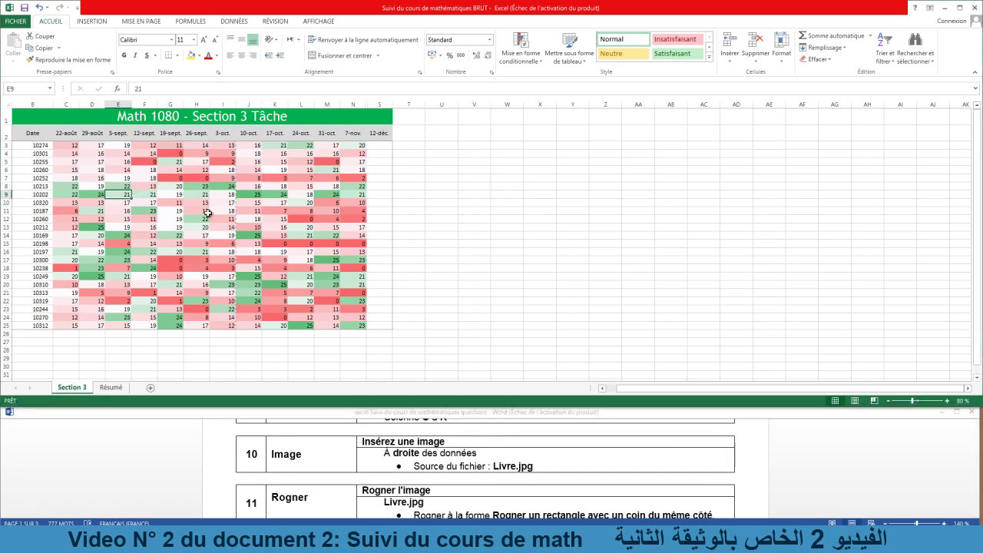
click(444, 145)
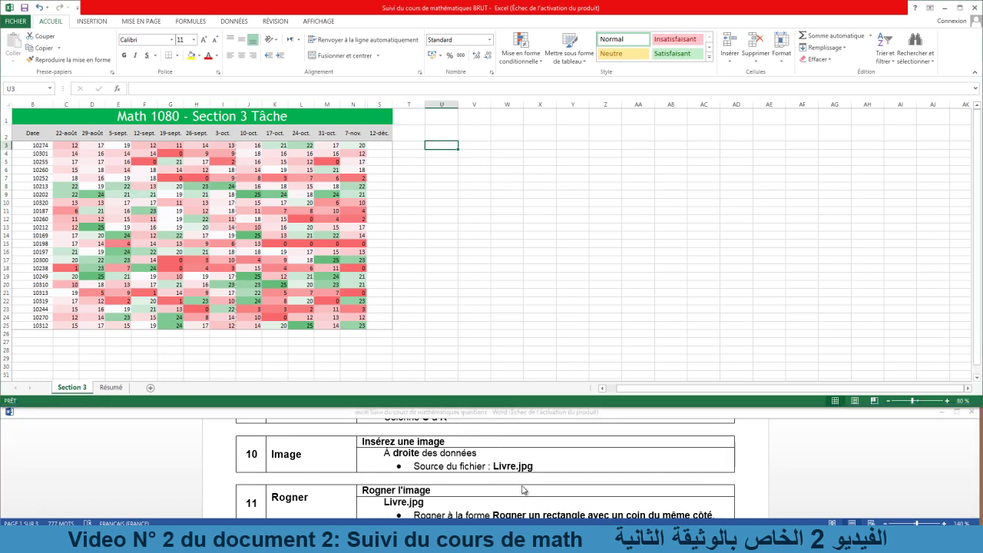
click(522, 489)
scroll(522, 489, down, 1)
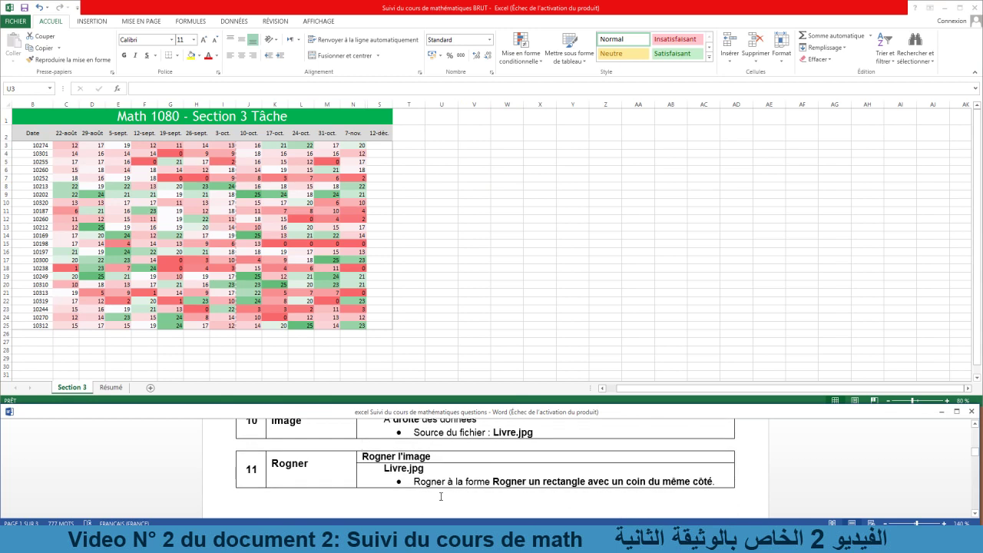
scroll(443, 481, up, 1)
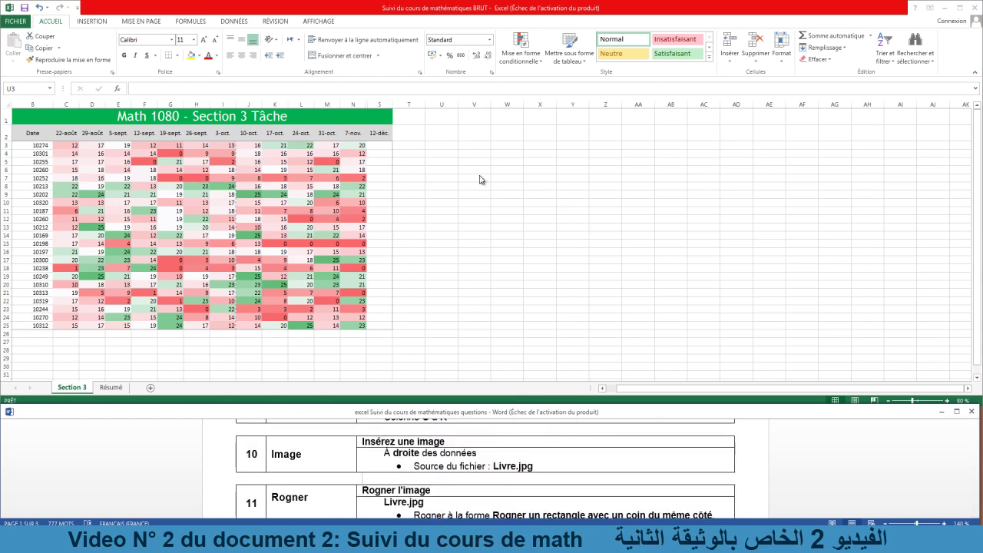
click(453, 136)
click(453, 136)
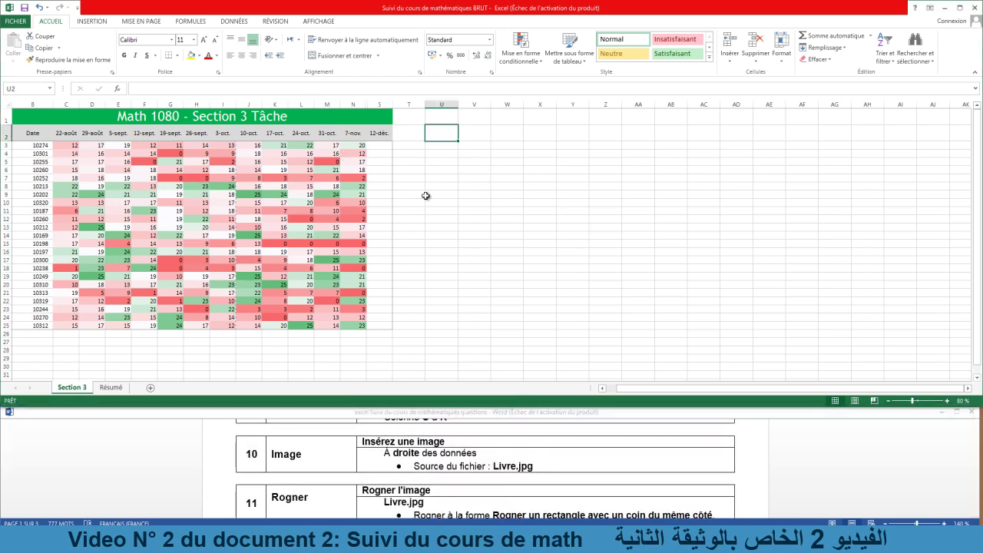
- Insert the Livre.jpg book picture from Insertion > Images and select it
click(92, 22)
click(129, 42)
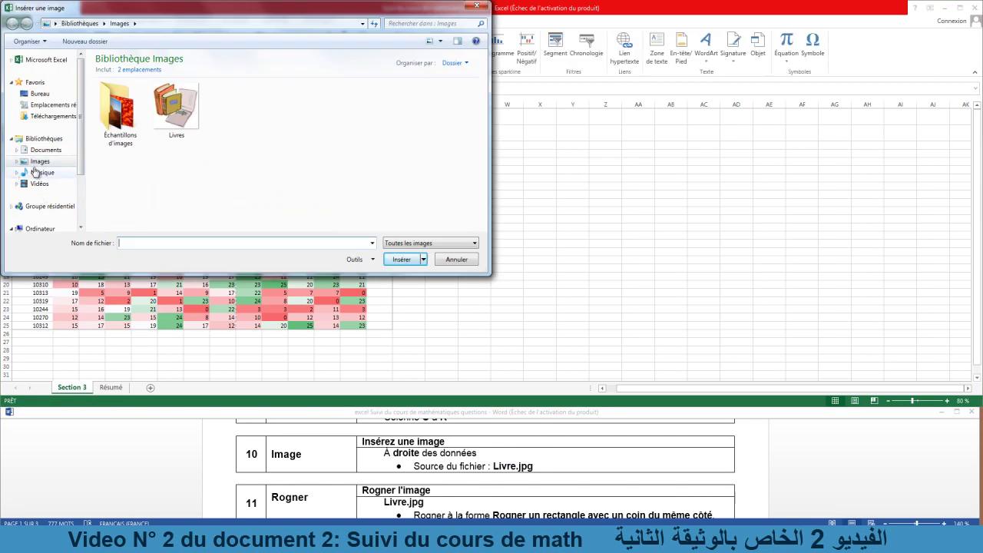
click(182, 115)
click(407, 260)
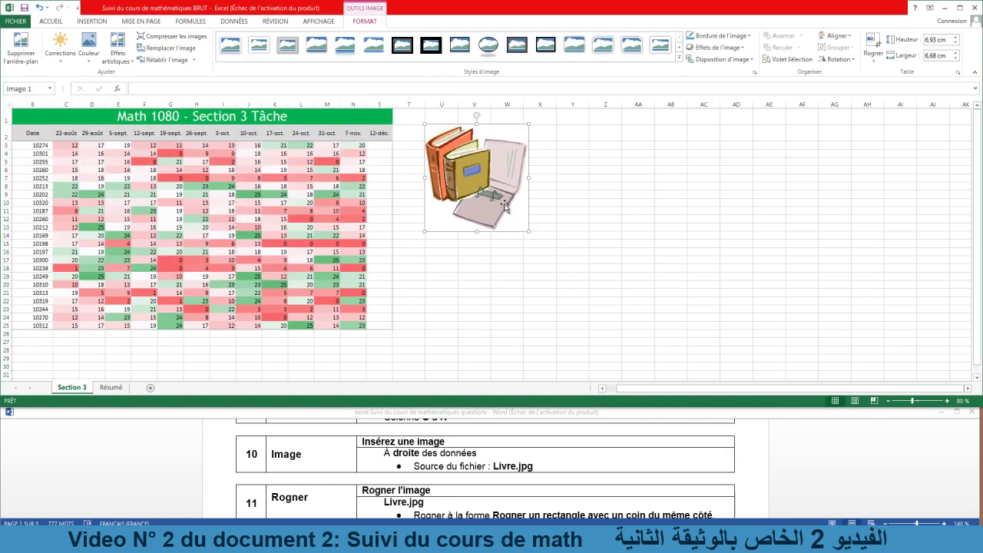
click(622, 190)
double_click(479, 165)
- Crop the picture to a snipped same-side corner rectangle, checking the shape in the instructions
click(874, 63)
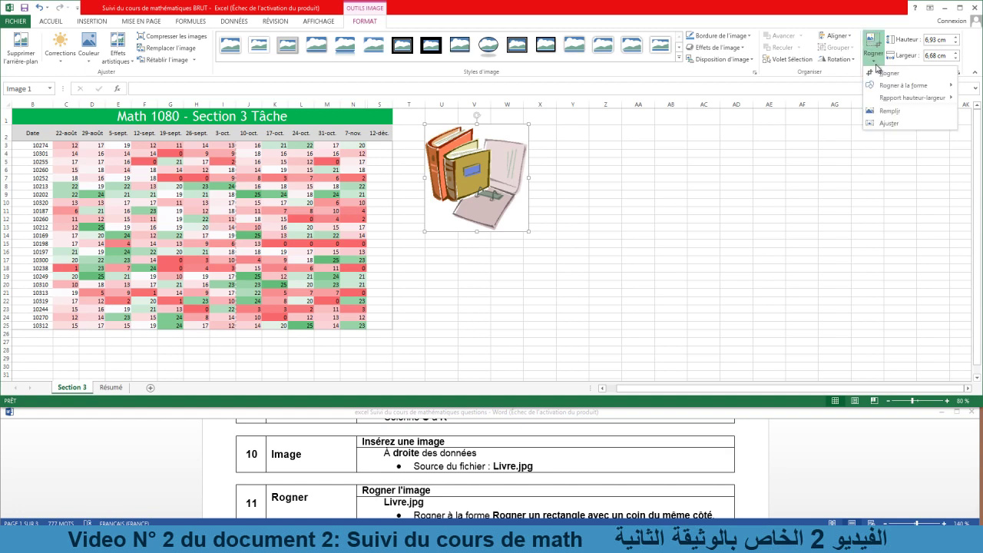
mouse_move(906, 88)
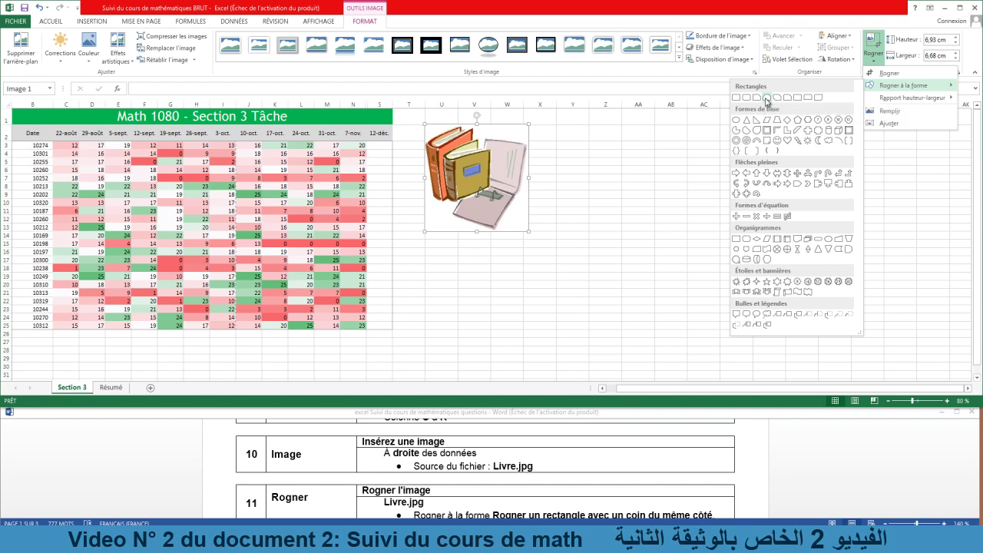
click(765, 100)
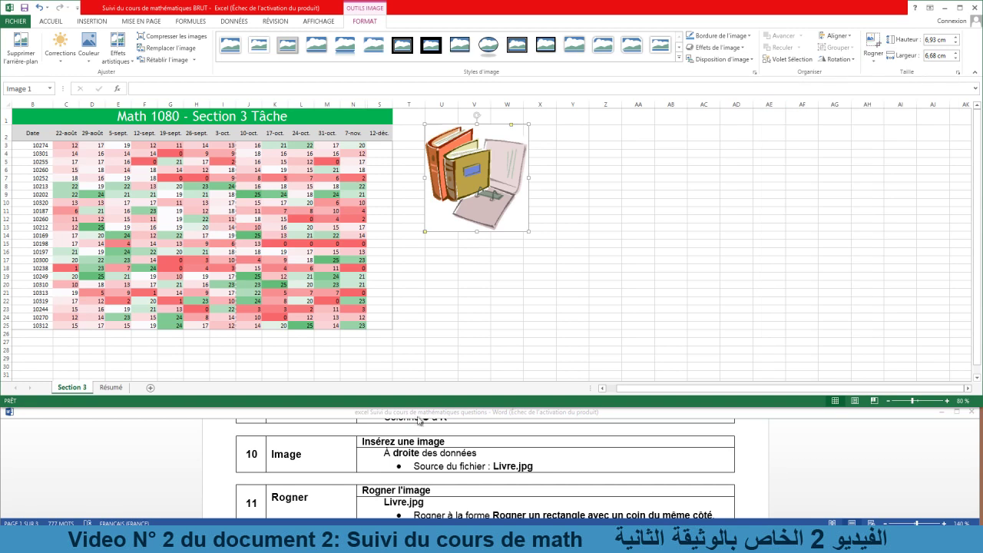
click(475, 489)
scroll(477, 477, down, 1)
scroll(476, 476, down, 1)
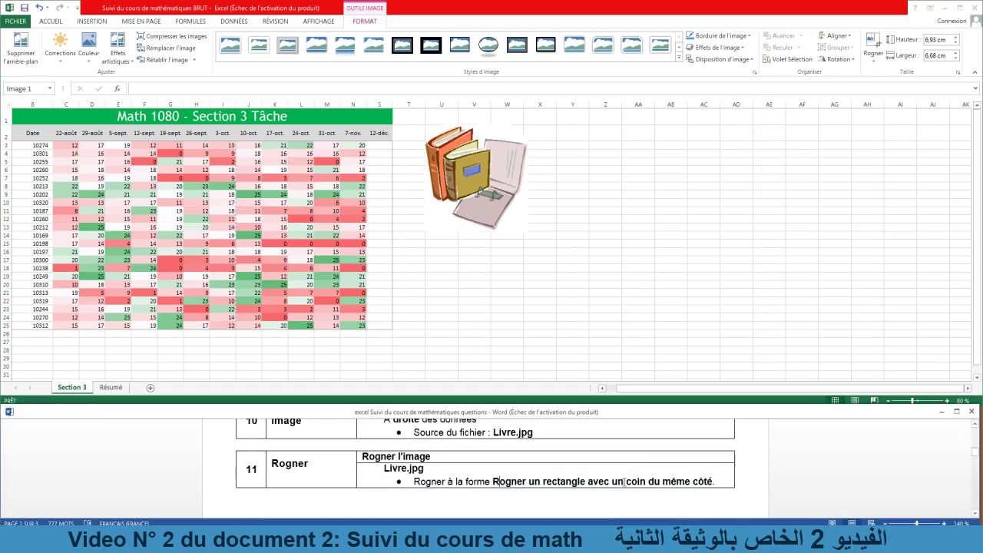
drag(493, 482, 716, 482)
- Reposition the book picture beside the grades table and deselect it
click(471, 164)
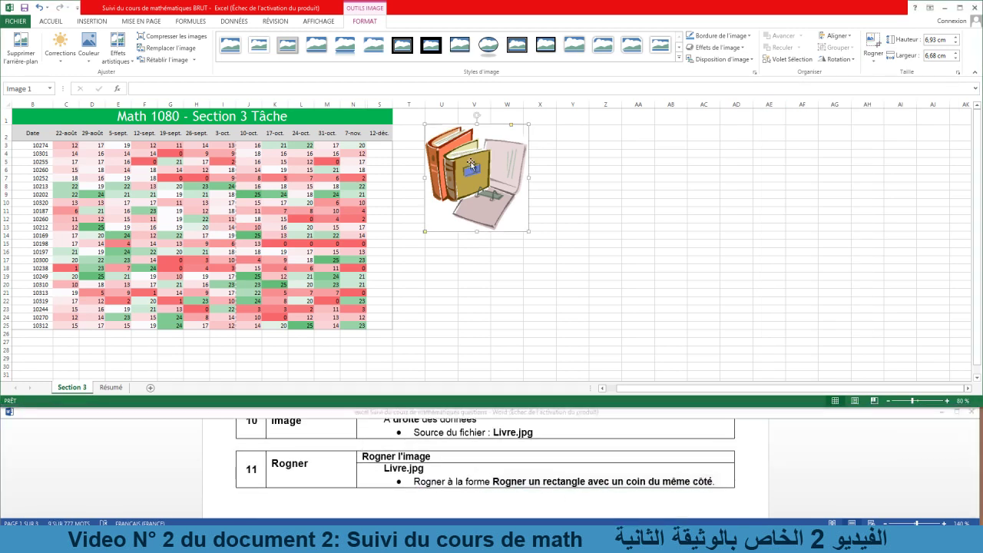
drag(473, 163, 234, 163)
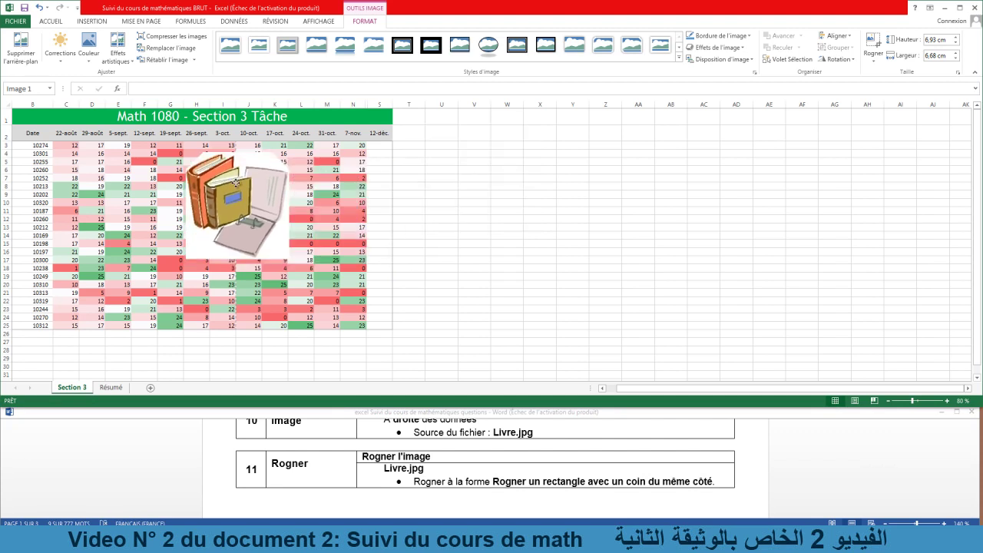
drag(234, 163, 459, 159)
click(575, 218)
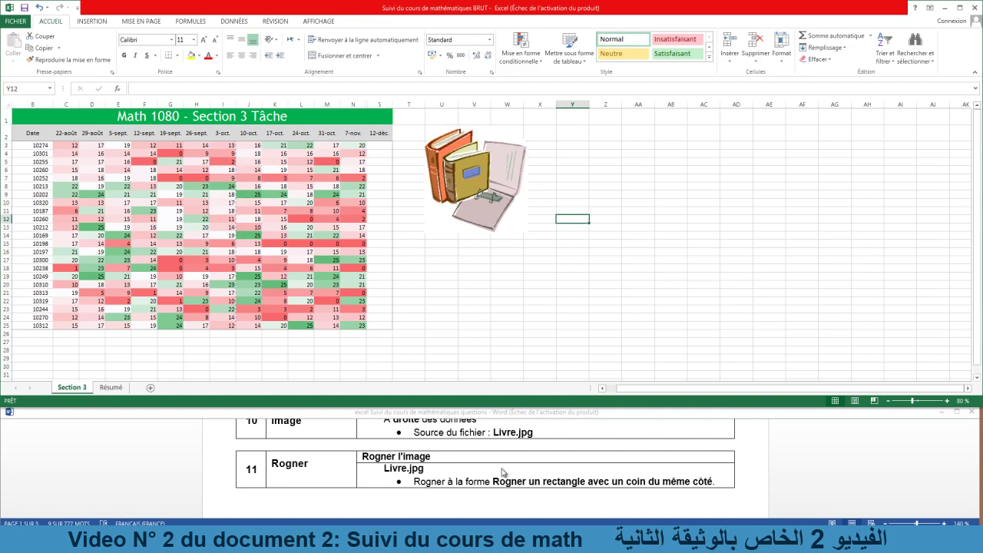
click(502, 474)
- Switch to the Résumé sheet and read the next instructions
scroll(505, 460, down, 2)
scroll(505, 460, down, 3)
scroll(505, 461, down, 1)
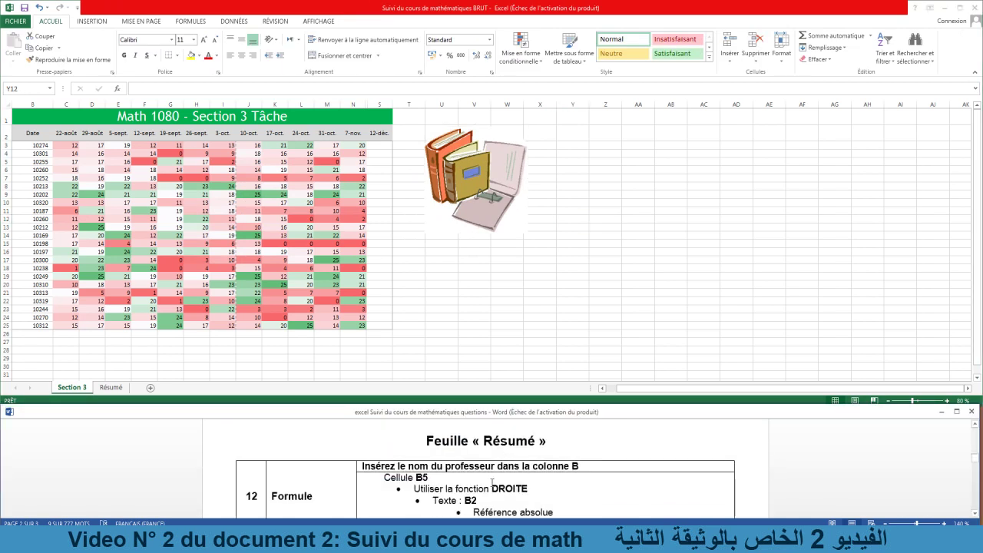
click(112, 387)
click(112, 388)
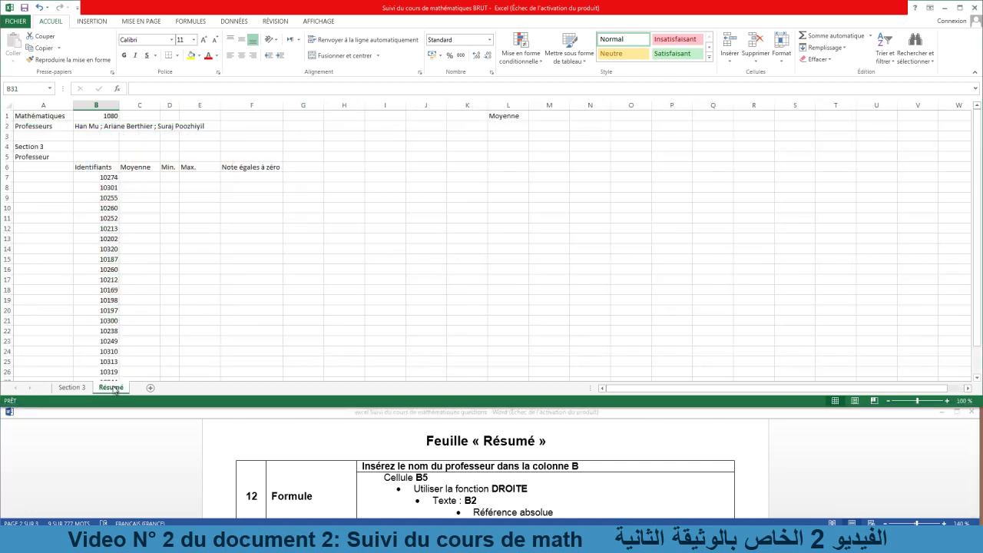
click(498, 483)
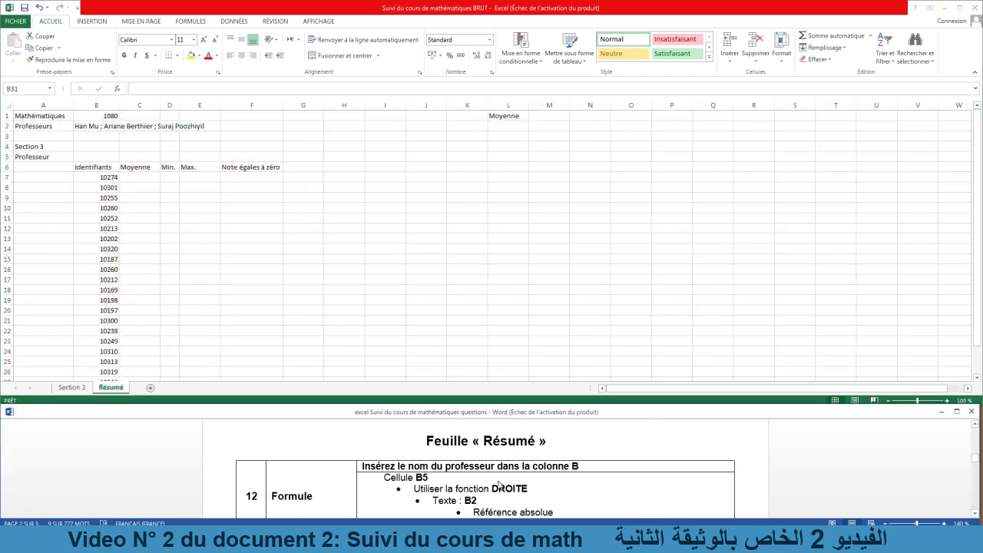
scroll(503, 484, down, 1)
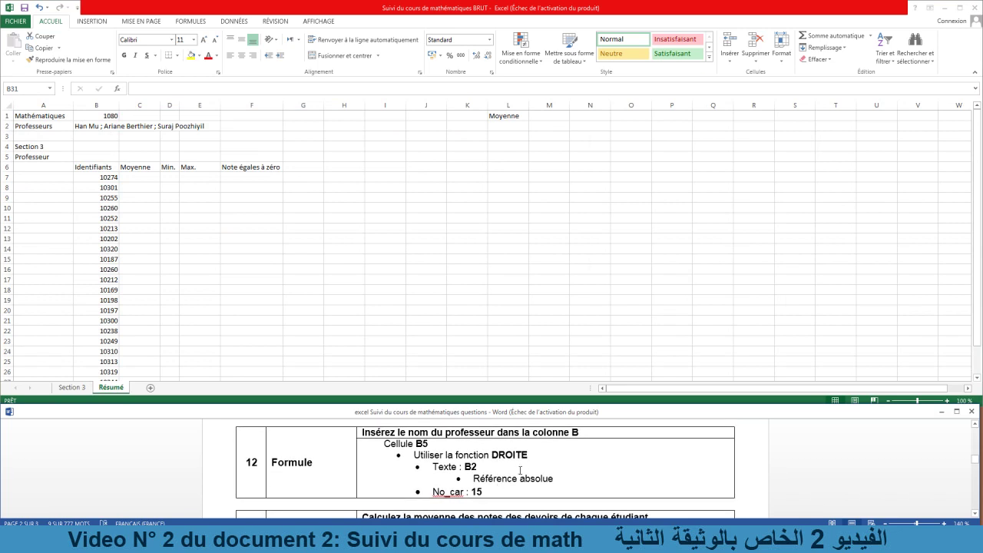
- Autofit column B to the professors list in B2 and select cell B5
click(108, 157)
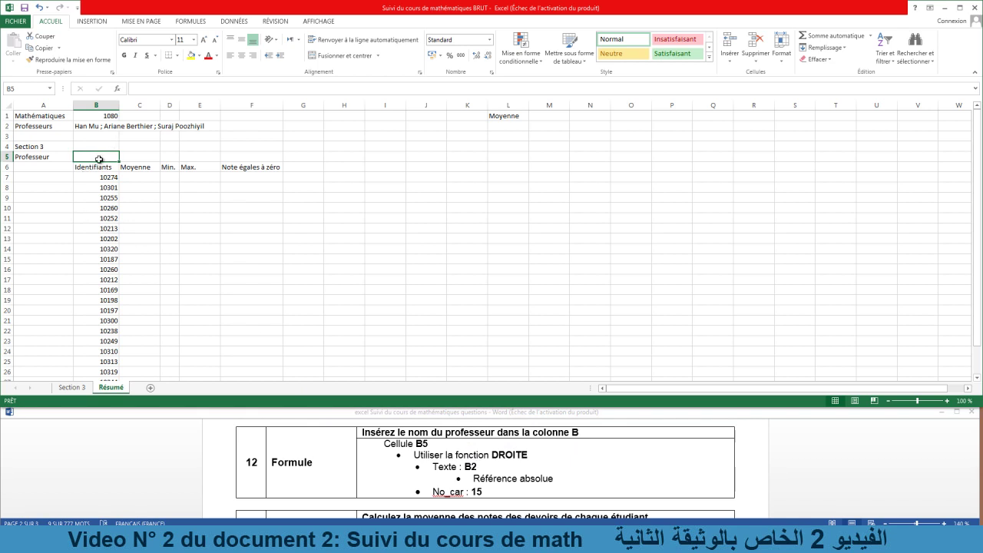
click(100, 146)
click(102, 157)
double_click(119, 108)
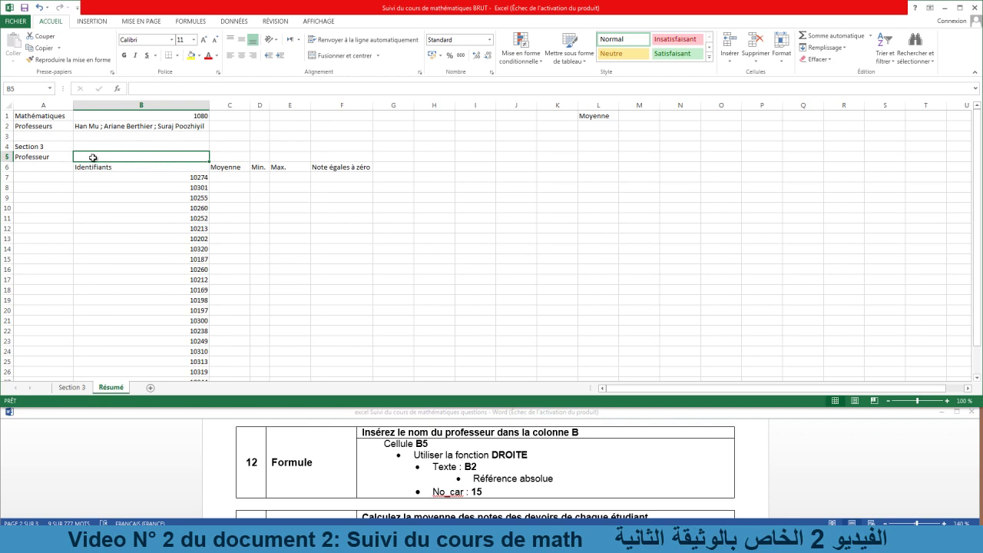
click(156, 125)
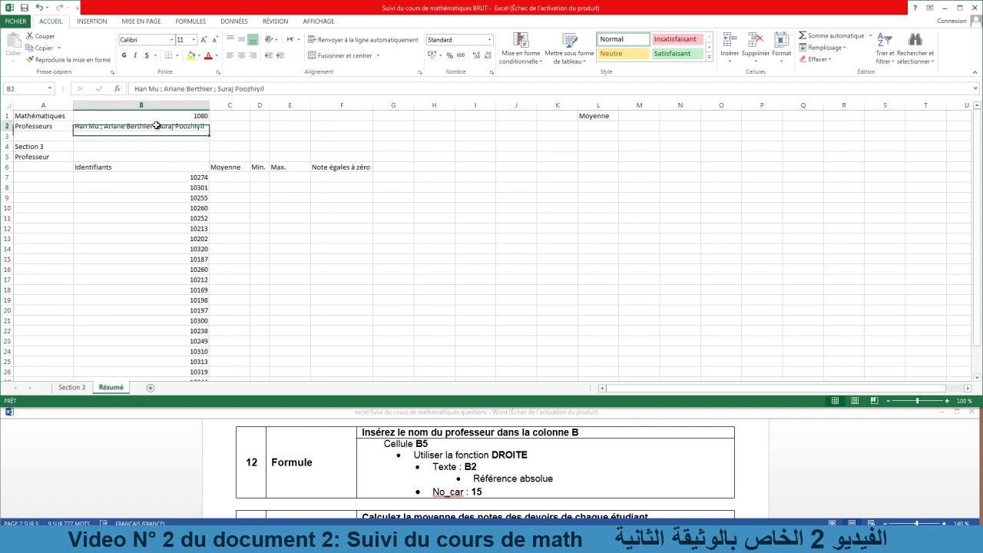
click(109, 159)
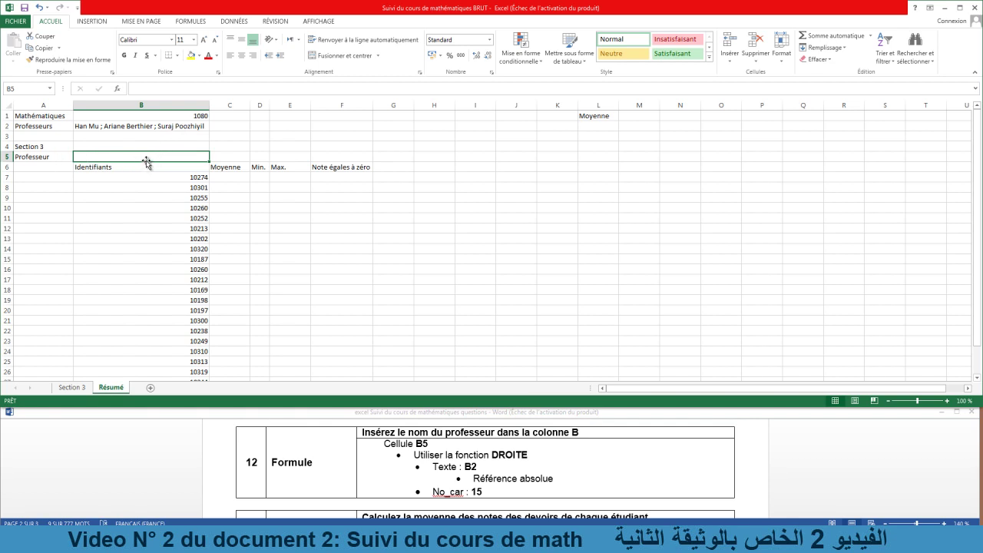
- Insert the DROITE function into cell B5 through the function browser (fx)
click(118, 93)
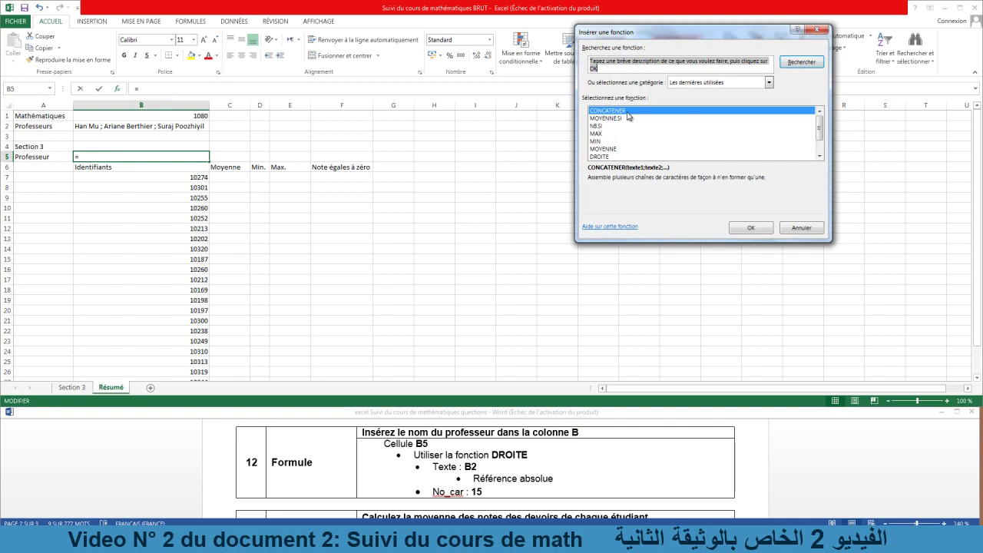
click(606, 156)
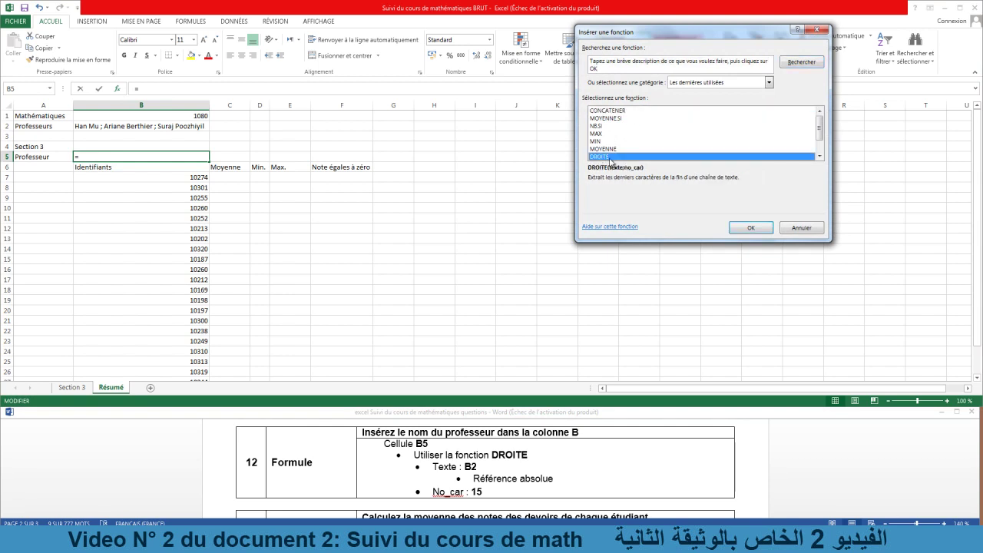
click(607, 71)
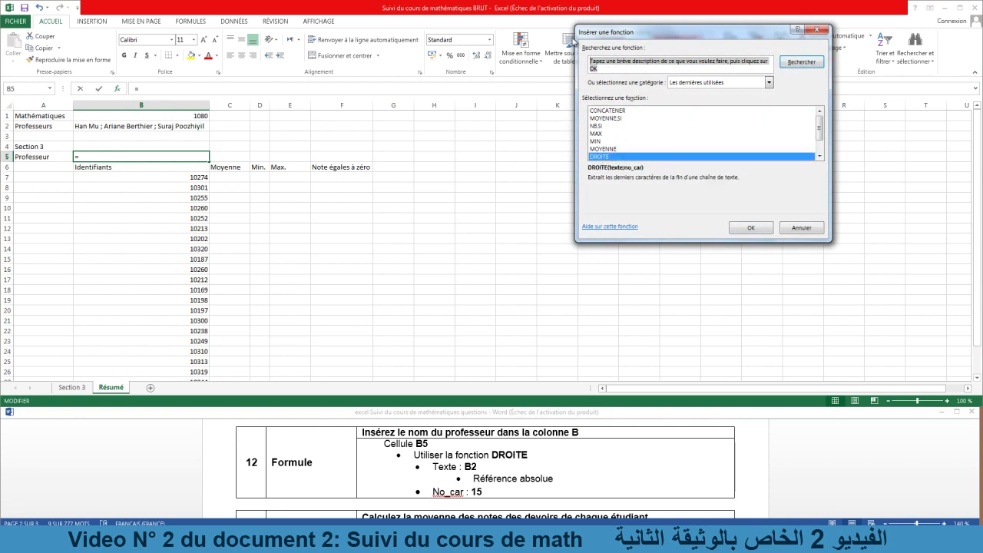
click(605, 158)
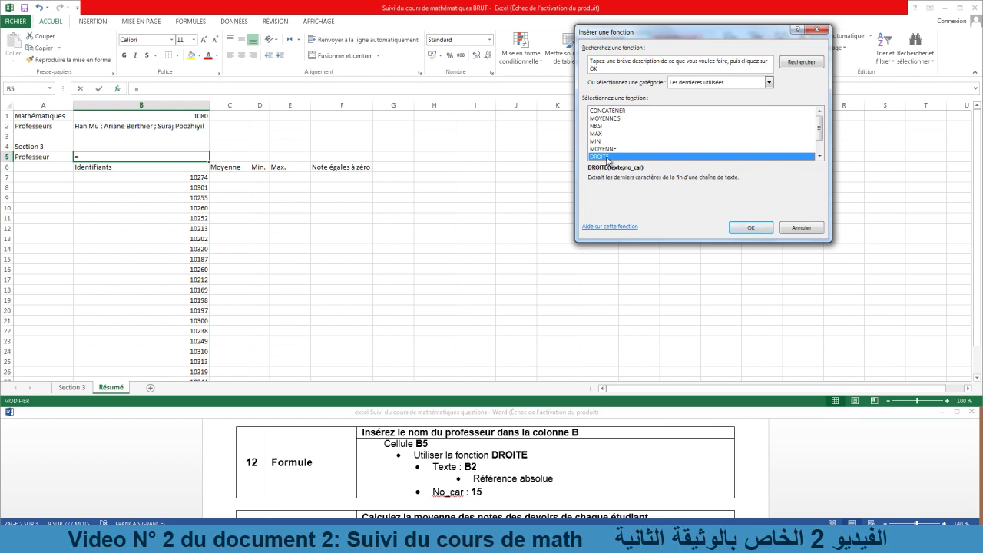
click(749, 229)
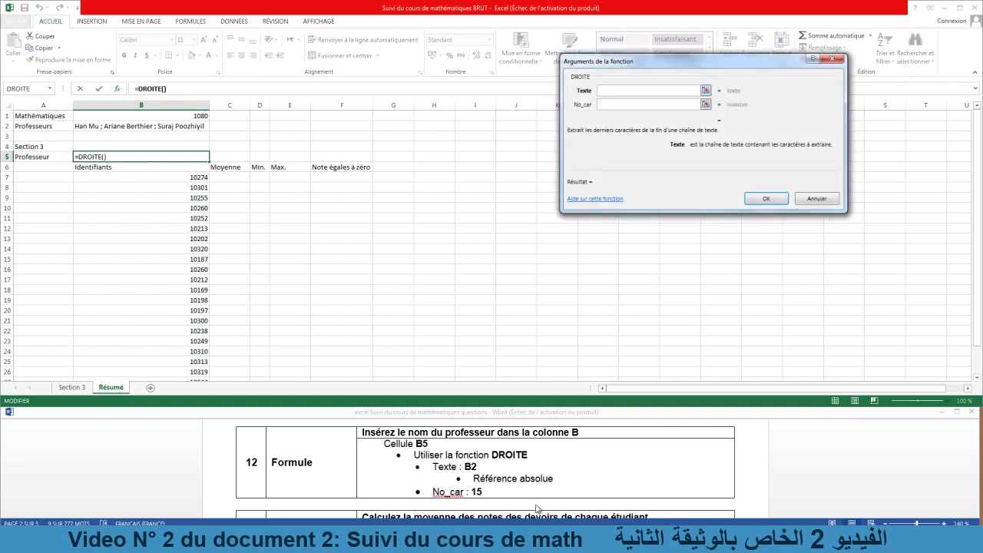
- Set the DROITE Texte argument to the absolute reference $B$2
click(145, 126)
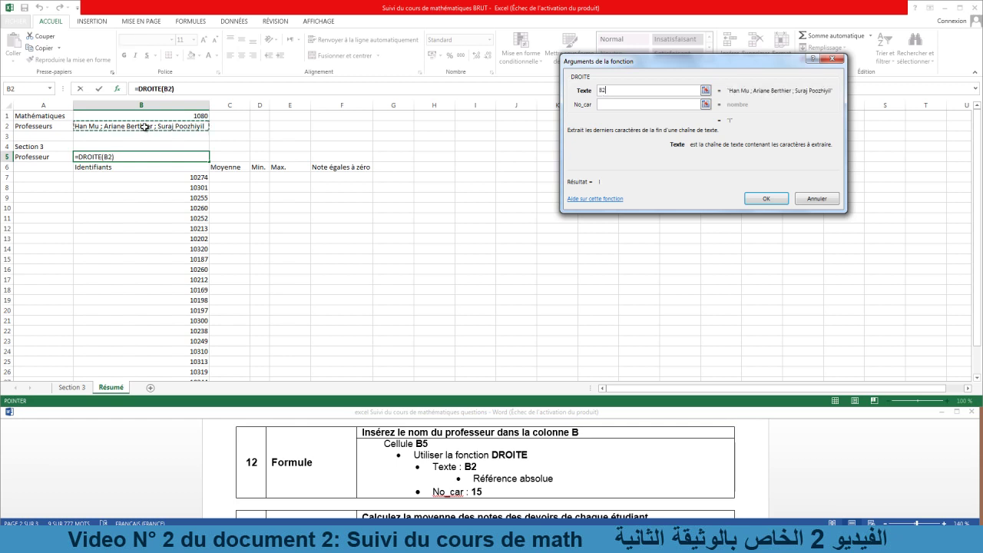
click(477, 466)
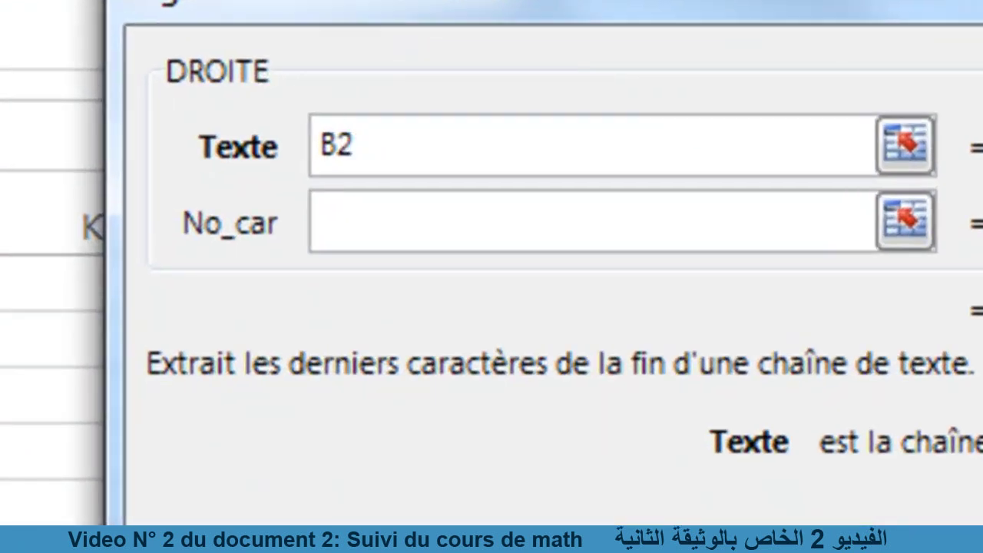
click(308, 152)
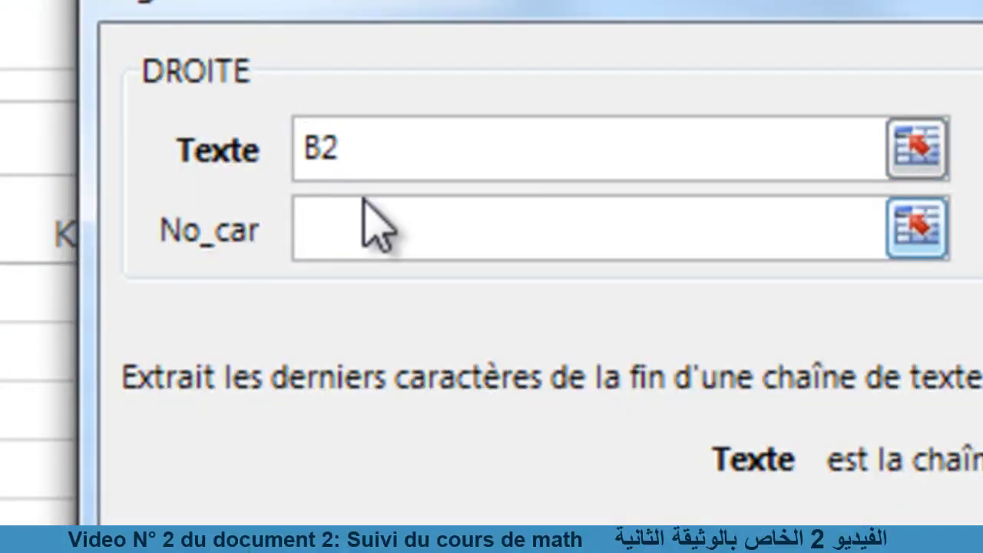
text($)
click(338, 157)
text($)
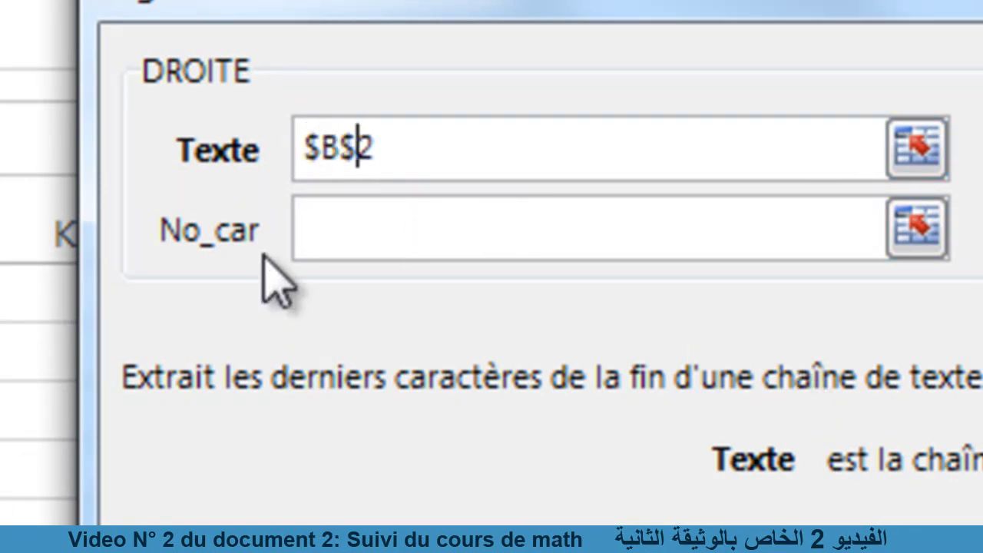
key(BackSpace)
click(321, 150)
key(BackSpace)
click(322, 150)
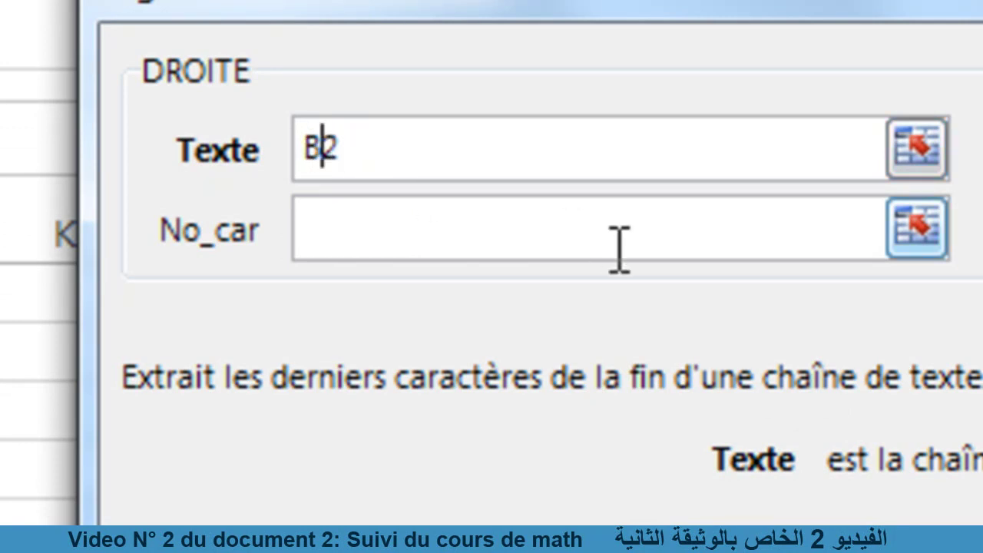
key(F4)
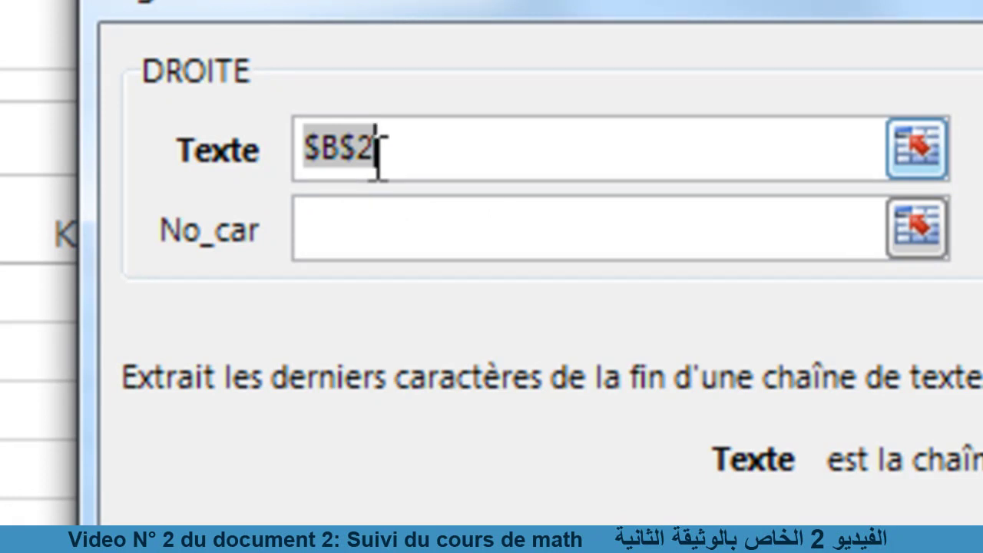
key(F4)
key(F4)
key(F4)
click(307, 147)
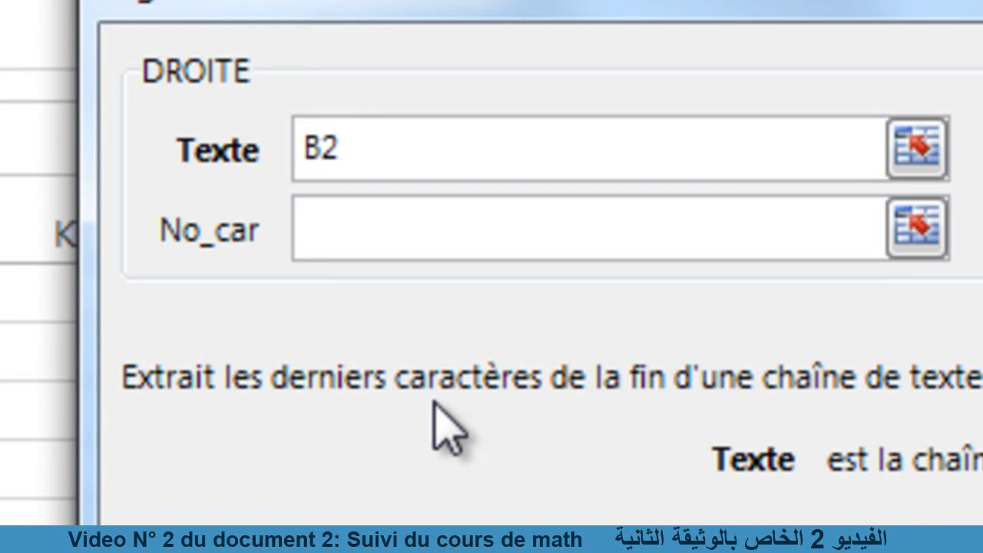
text($)
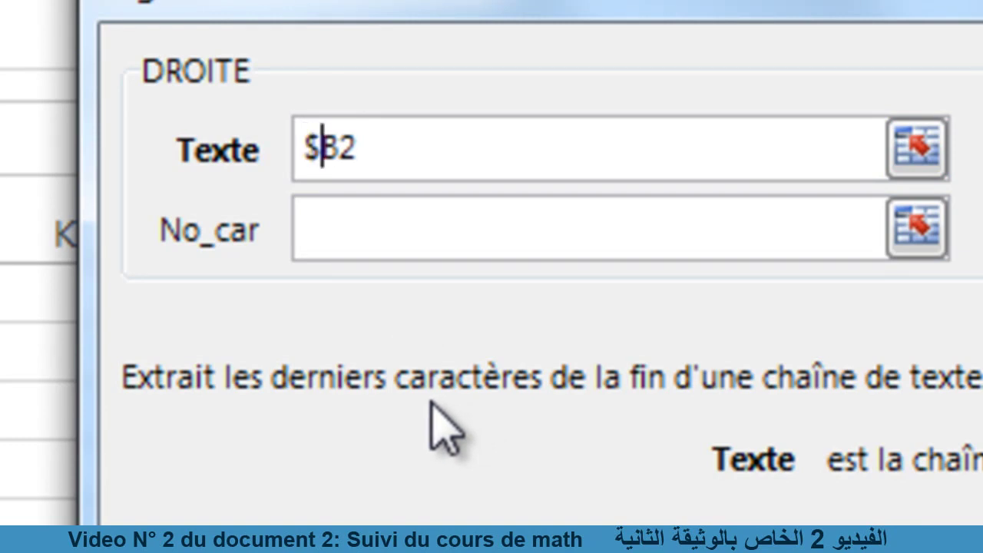
click(347, 146)
text($)
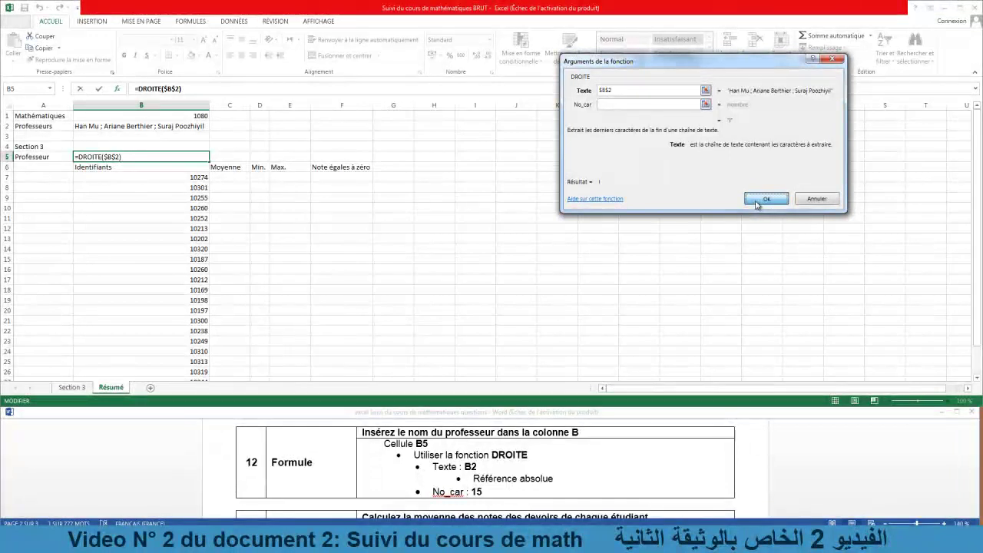
- Enter 15 for No_car and confirm, giving =DROITE($B$2;15) in B5
click(616, 103)
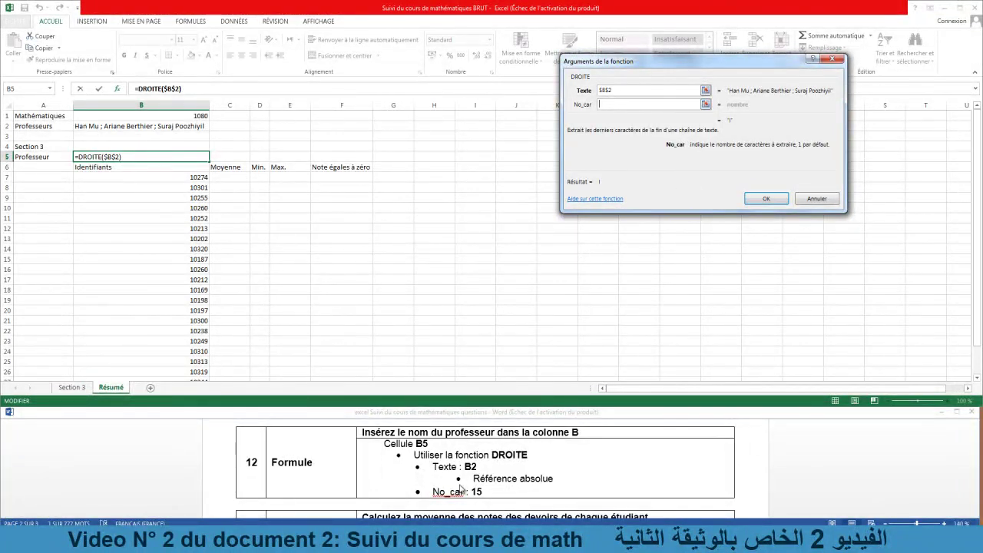
text(15)
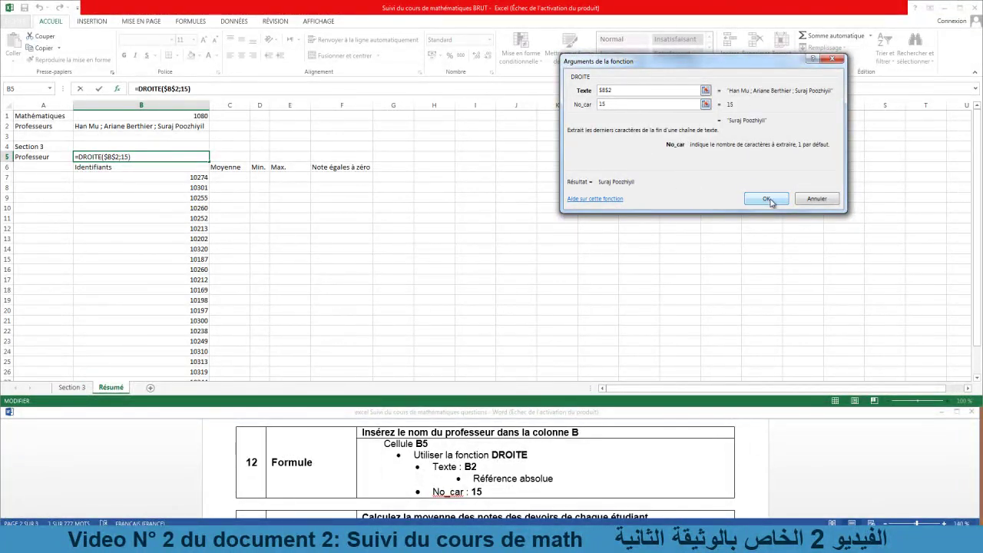
click(766, 198)
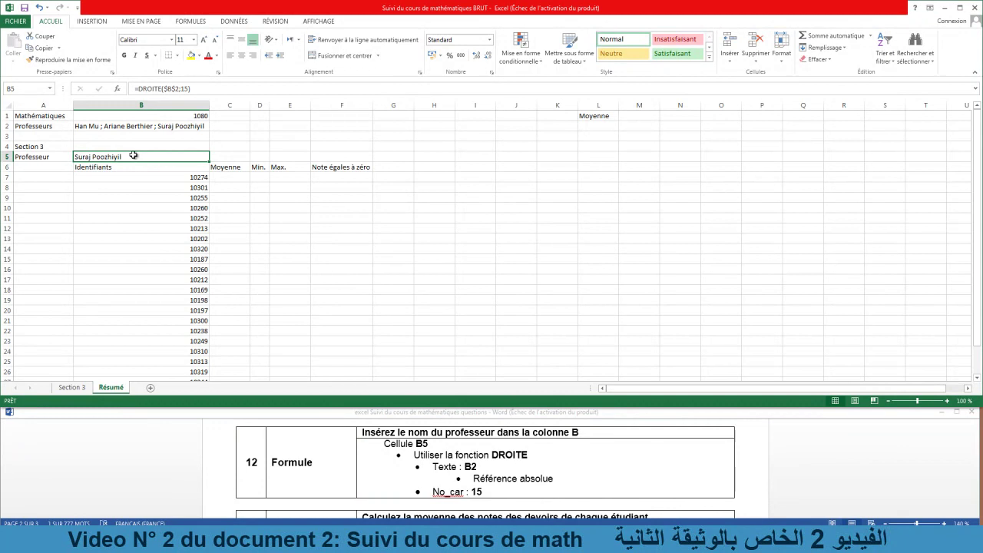
- Read step 13 of the instructions about the Moyenne column
click(528, 478)
scroll(528, 478, down, 2)
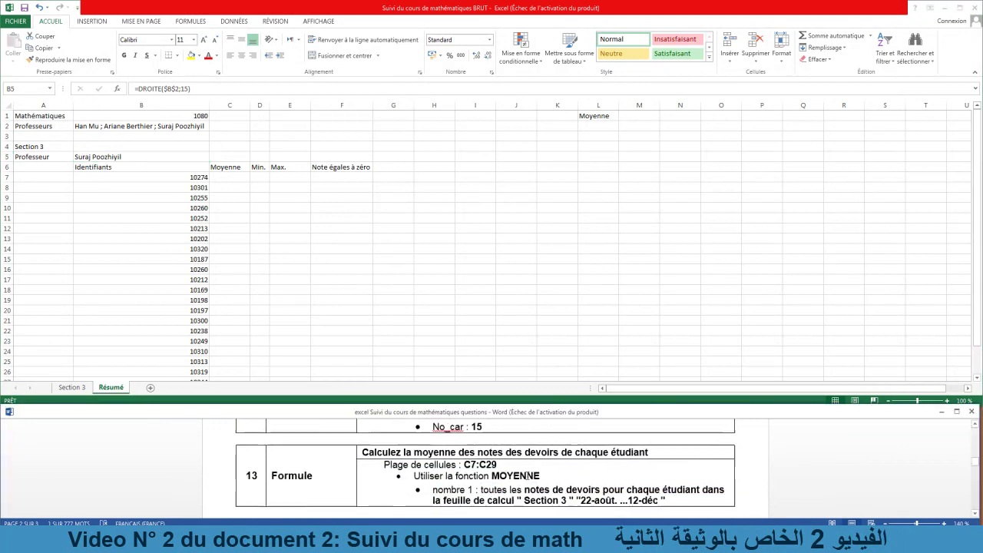
scroll(528, 476, down, 1)
scroll(528, 477, up, 1)
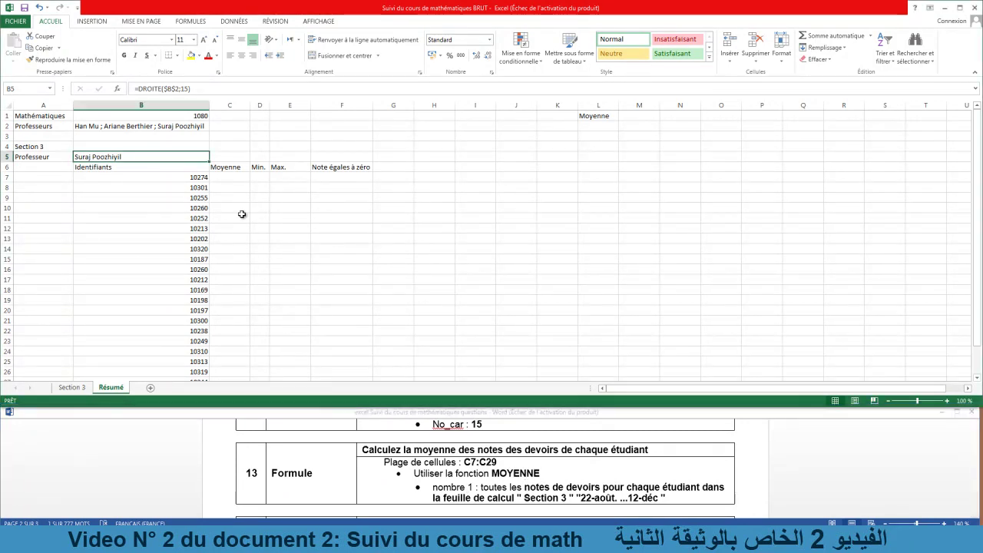
scroll(241, 222, down, 2)
scroll(246, 152, up, 1)
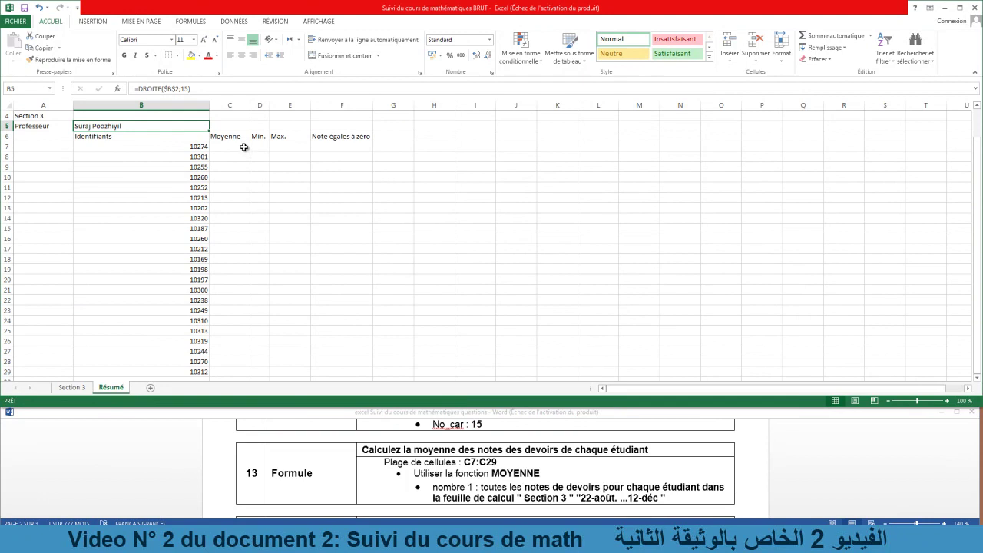
- Locate the Moyenne cells C7:C29 on Résumé, then switch to the Section 3 sheet
click(244, 148)
click(234, 372)
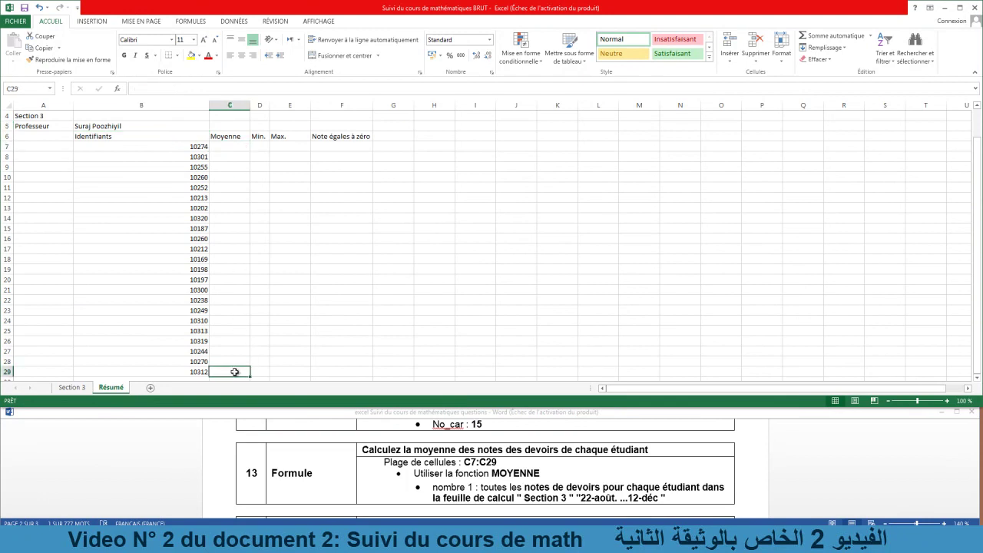
drag(235, 147, 232, 371)
scroll(332, 308, down, 1)
scroll(331, 308, up, 1)
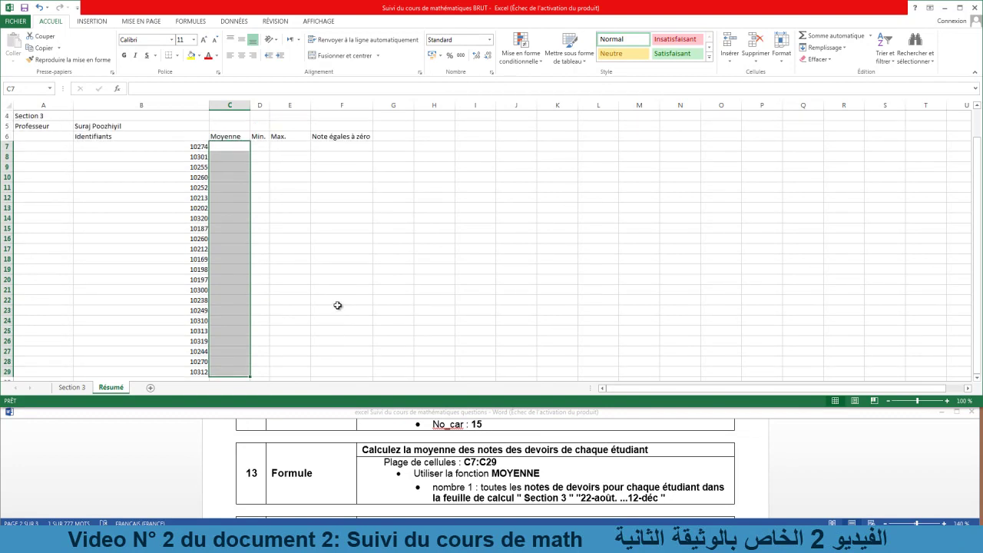
click(463, 239)
click(72, 388)
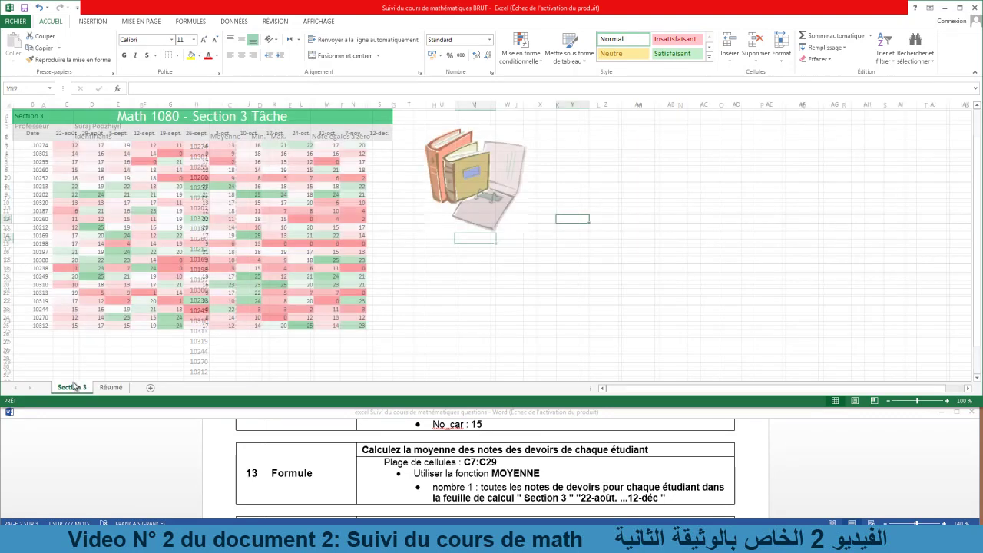
click(37, 147)
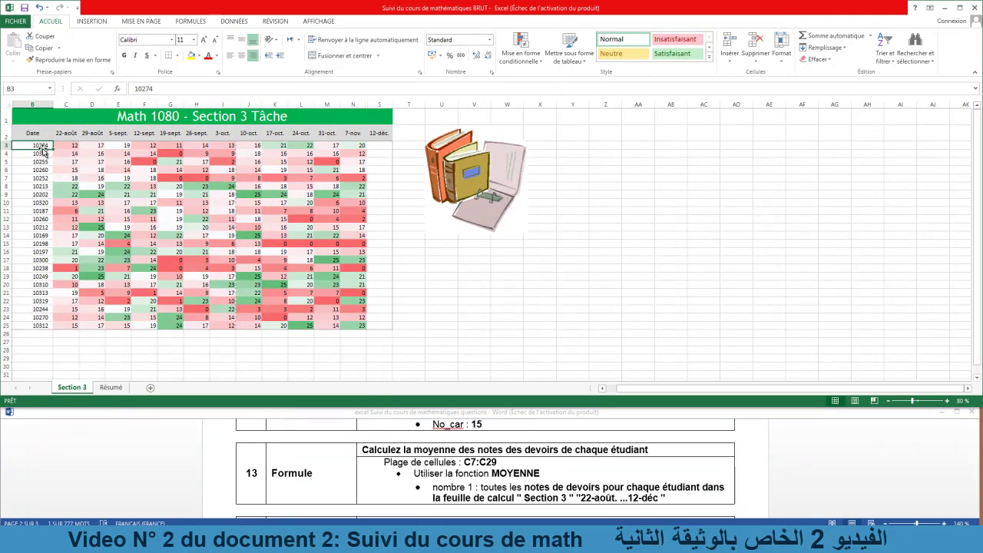
click(42, 154)
click(44, 145)
click(71, 144)
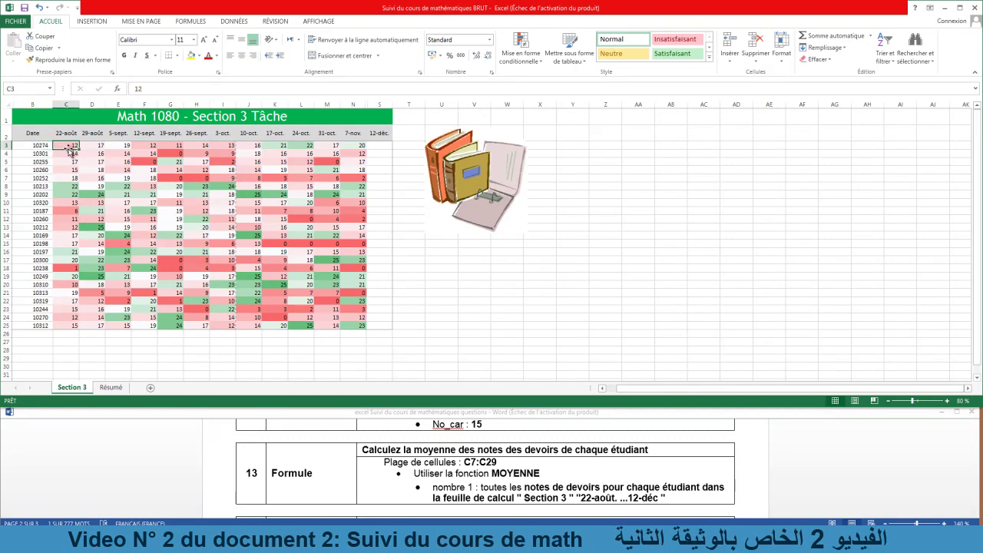
click(95, 146)
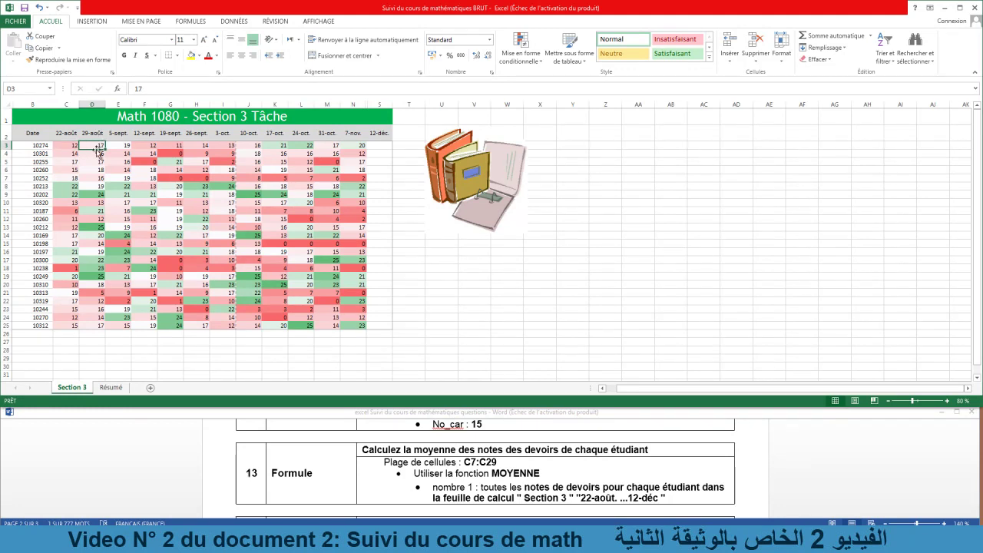
click(128, 146)
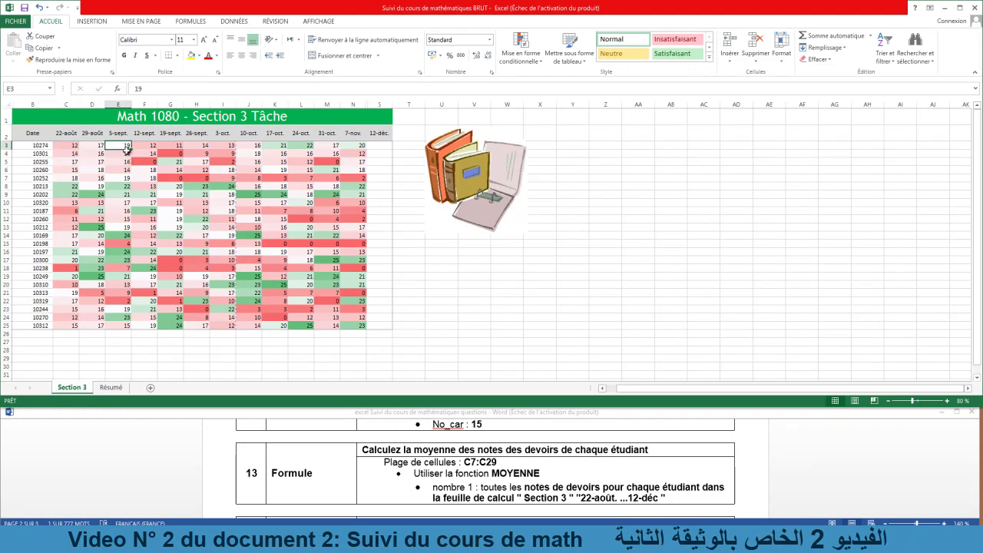
drag(69, 146, 385, 147)
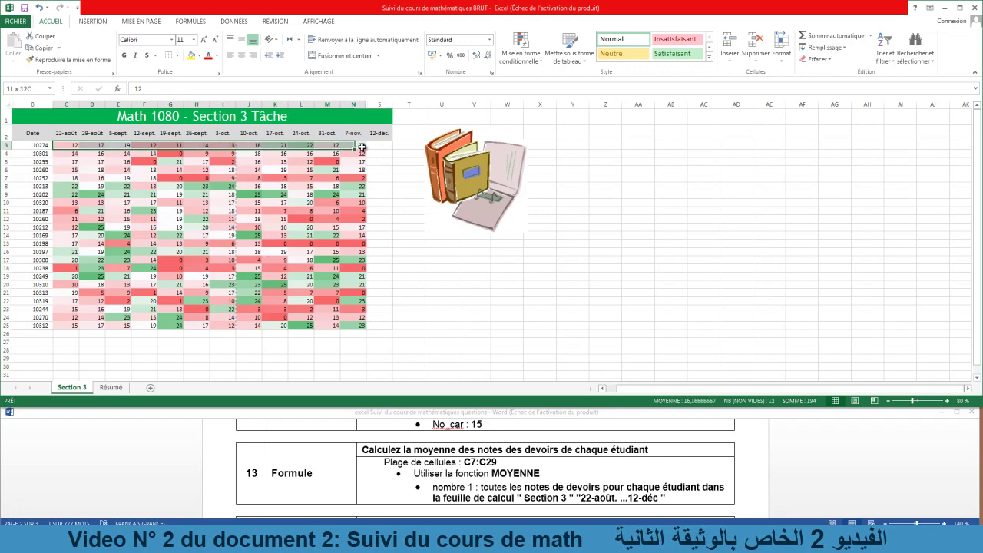
drag(67, 154, 380, 154)
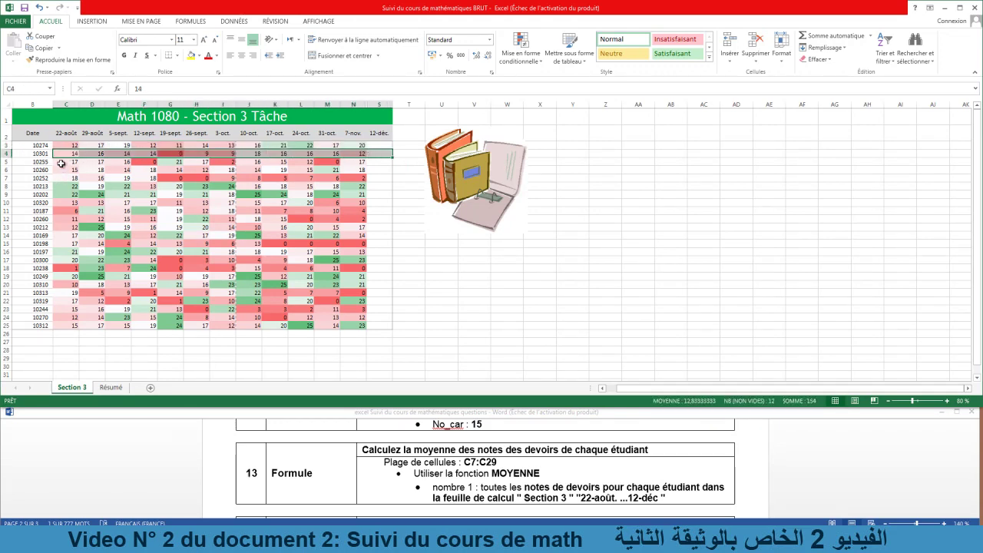
drag(63, 163, 385, 161)
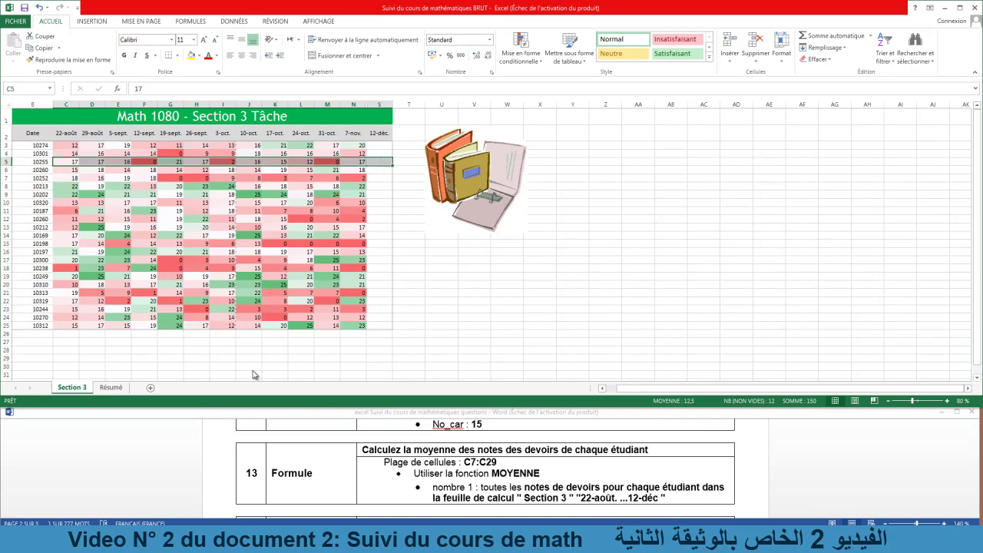
- Compare Résumé's IDs B7:B29 with Section 3's rows, ending on Résumé at cell C7
click(110, 387)
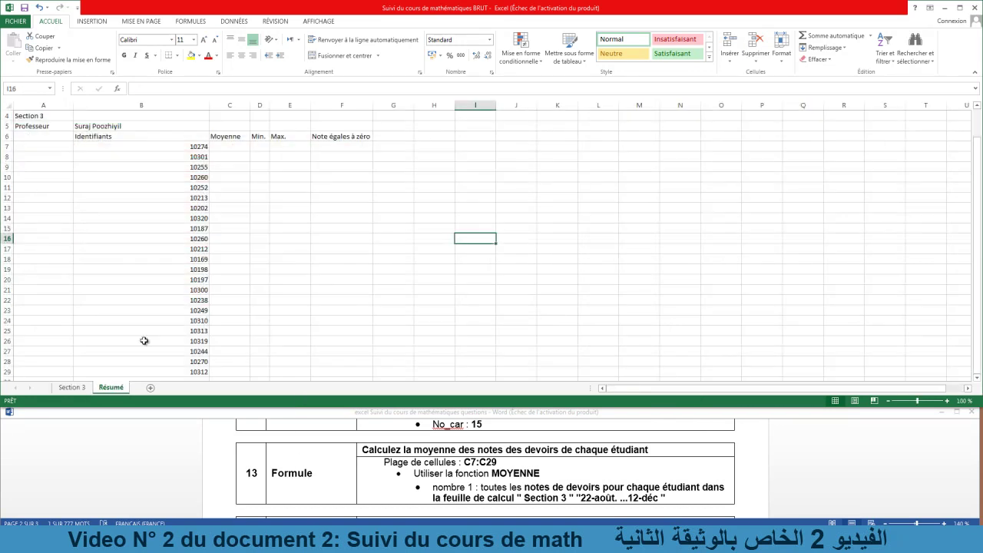
click(238, 147)
drag(198, 147, 201, 371)
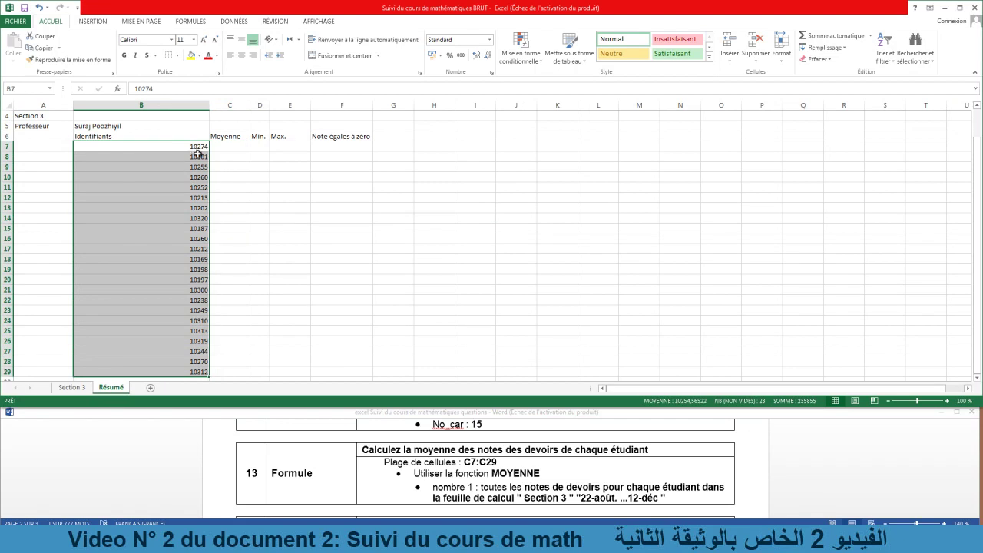
click(71, 387)
click(40, 161)
click(40, 268)
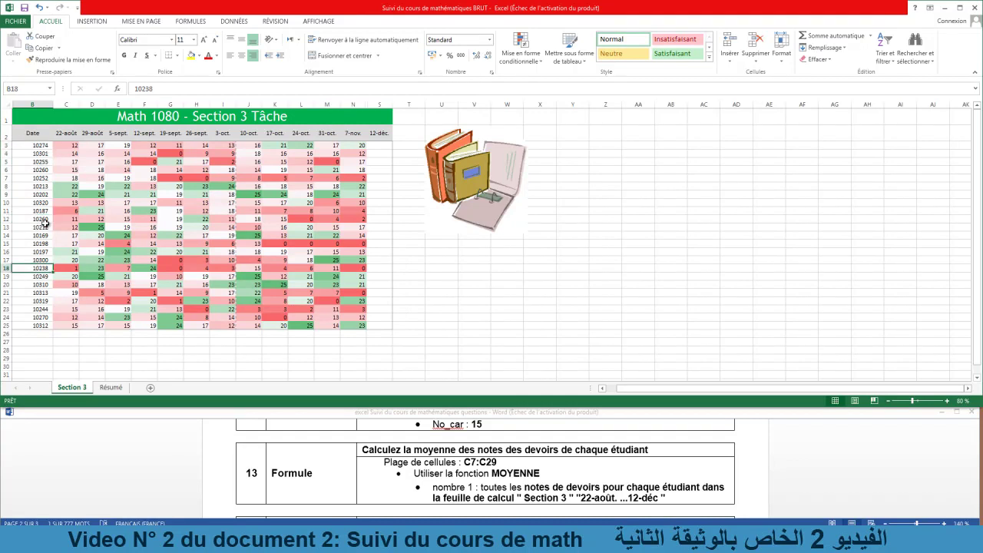
click(114, 388)
click(236, 148)
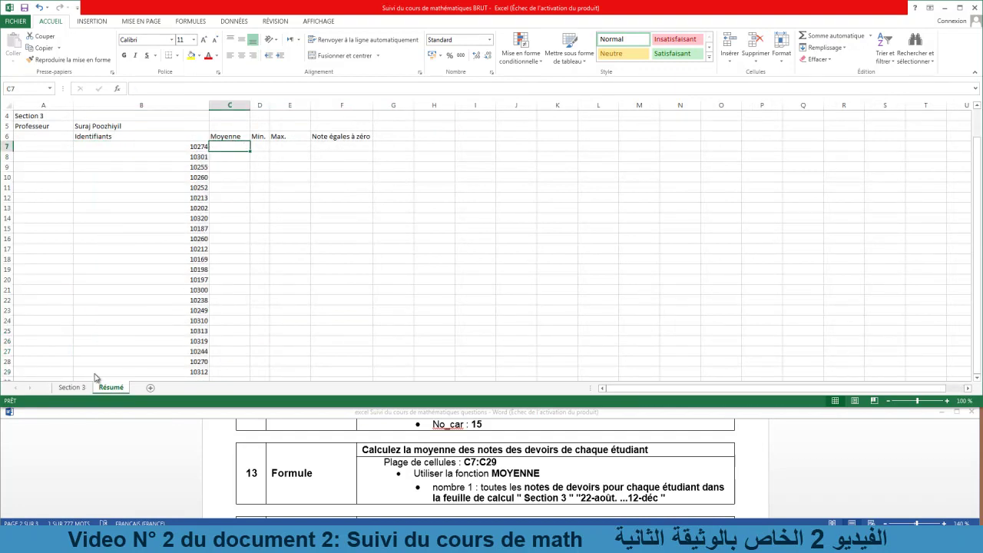
click(71, 387)
drag(65, 145, 390, 146)
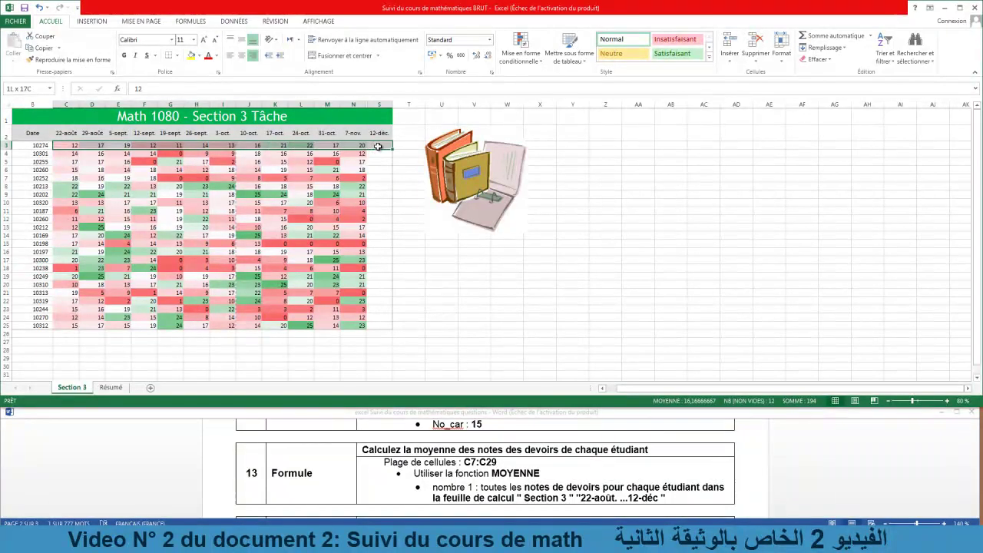
click(113, 388)
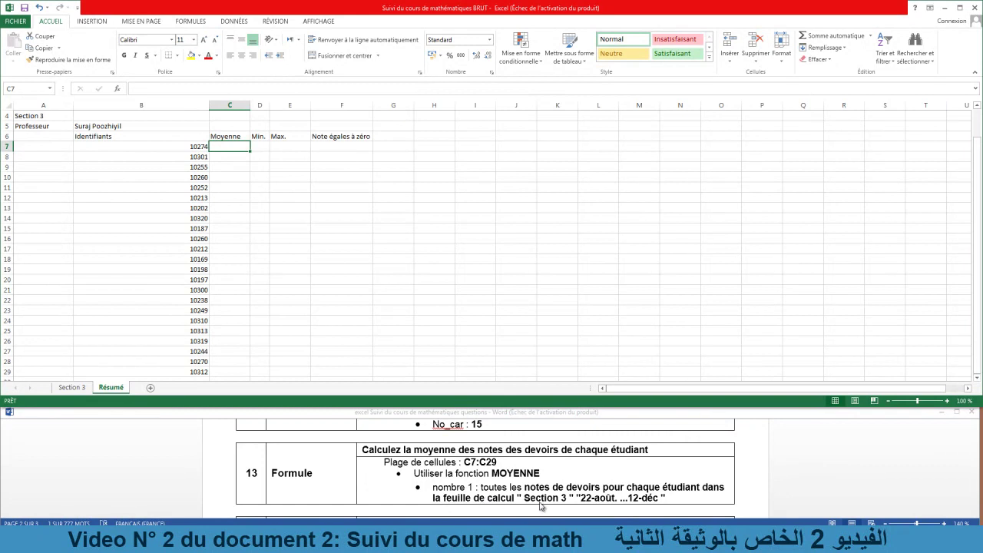
- Enter =MOYENNE('Section 3'!C3:S3) in Résumé's C7, giving 16,1666667
click(584, 499)
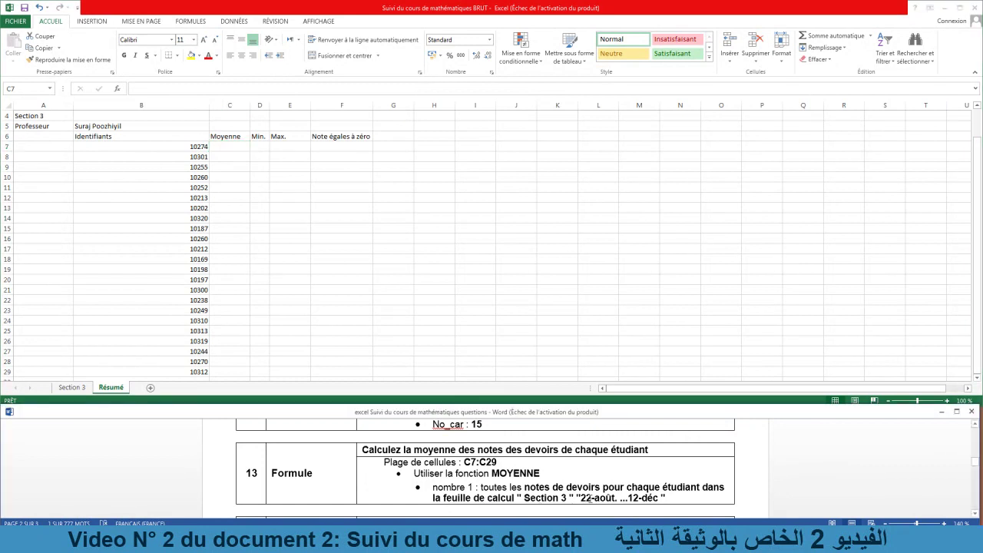
drag(582, 498, 658, 498)
click(233, 146)
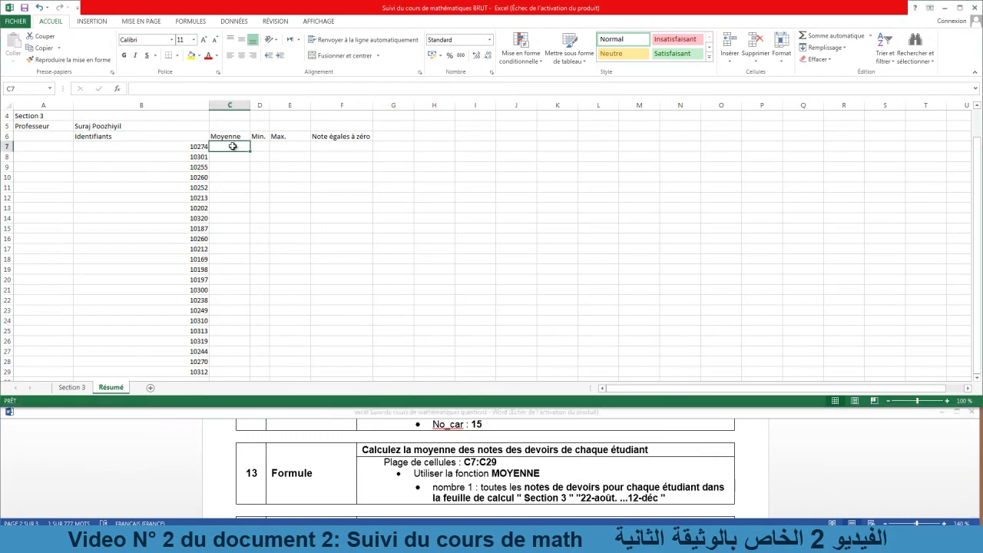
click(116, 88)
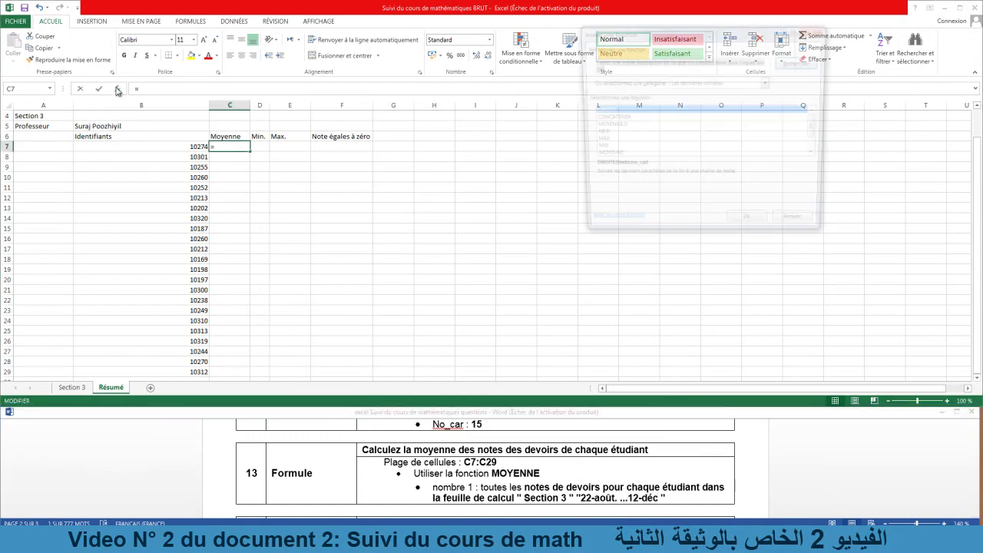
click(607, 157)
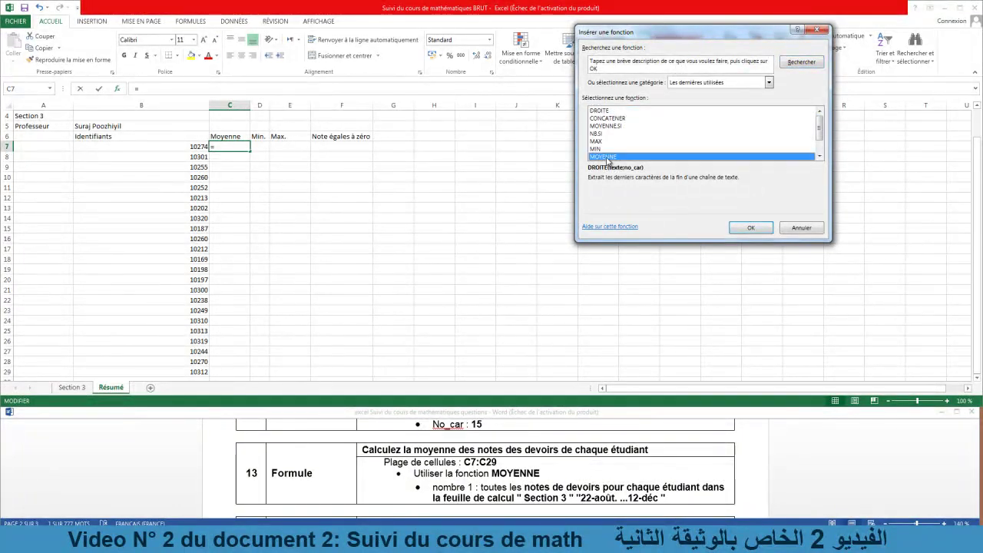
click(751, 227)
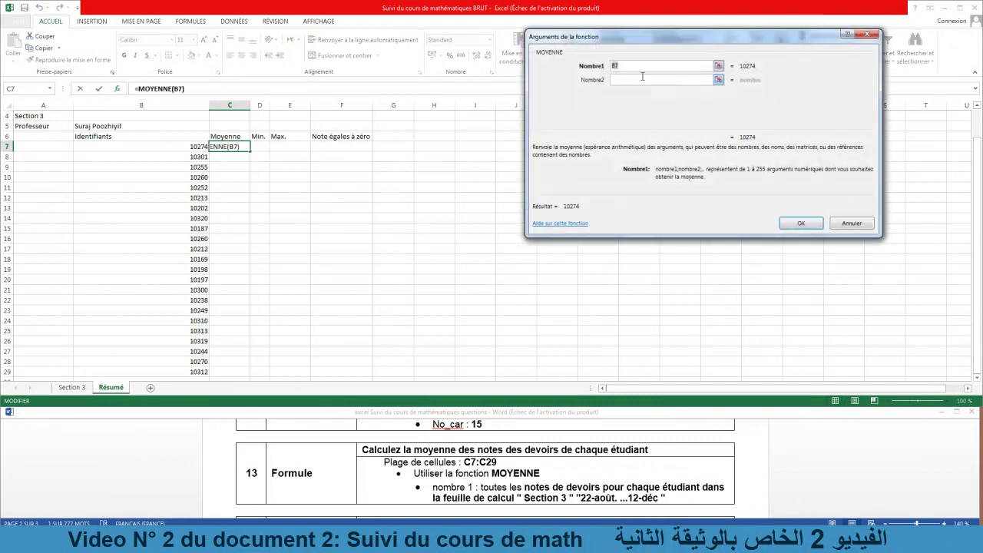
key(Delete)
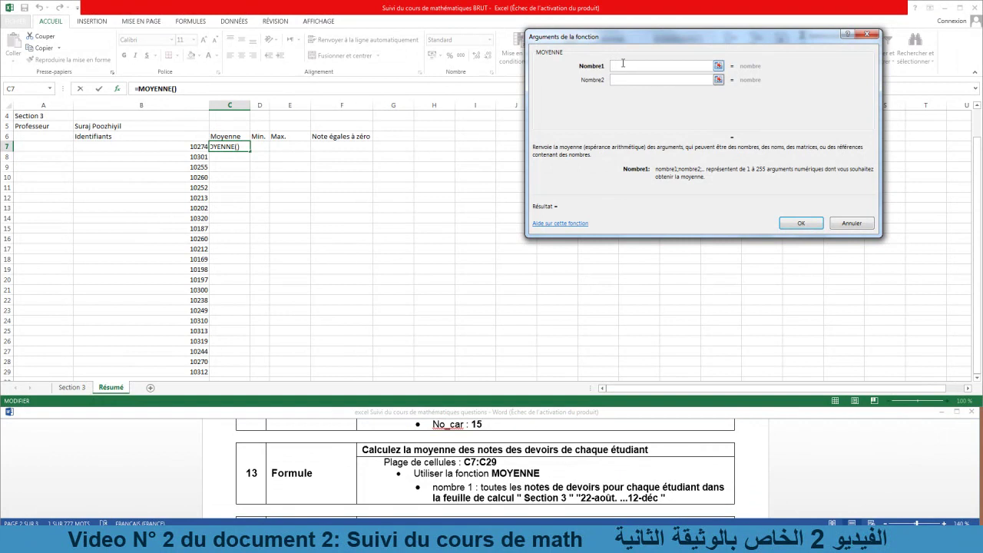
click(77, 388)
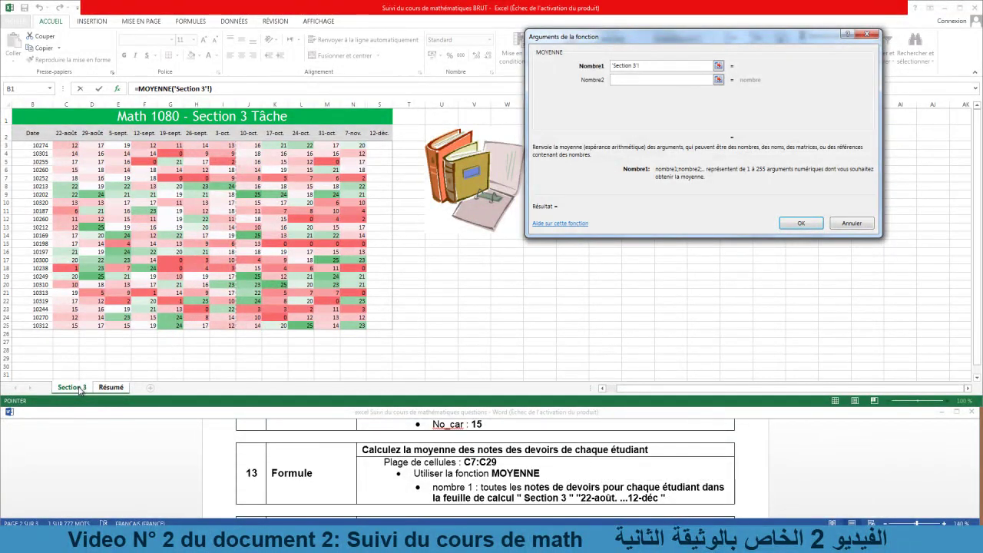
mouse_move(61, 145)
mouse_down()
mouse_move(393, 145)
mouse_move(385, 144)
mouse_up()
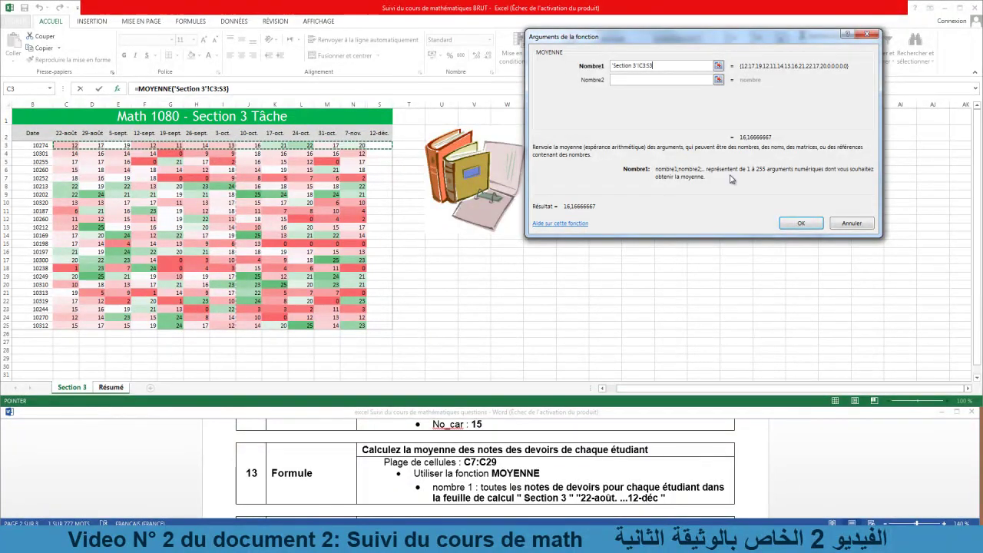
click(810, 224)
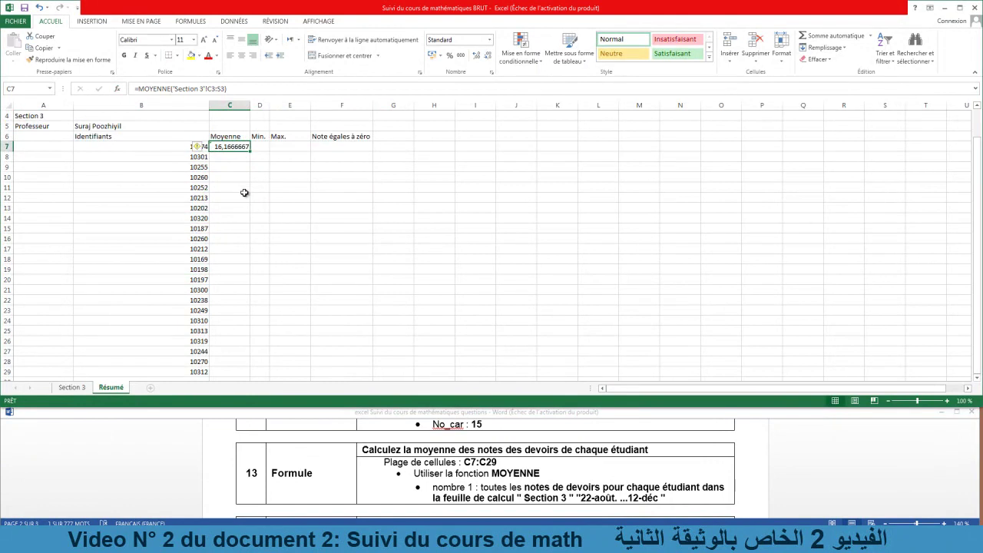
- Reopen C7's MOYENNE arguments and add $ signs to make C3:S3 absolute
click(116, 88)
key(BackSpace)
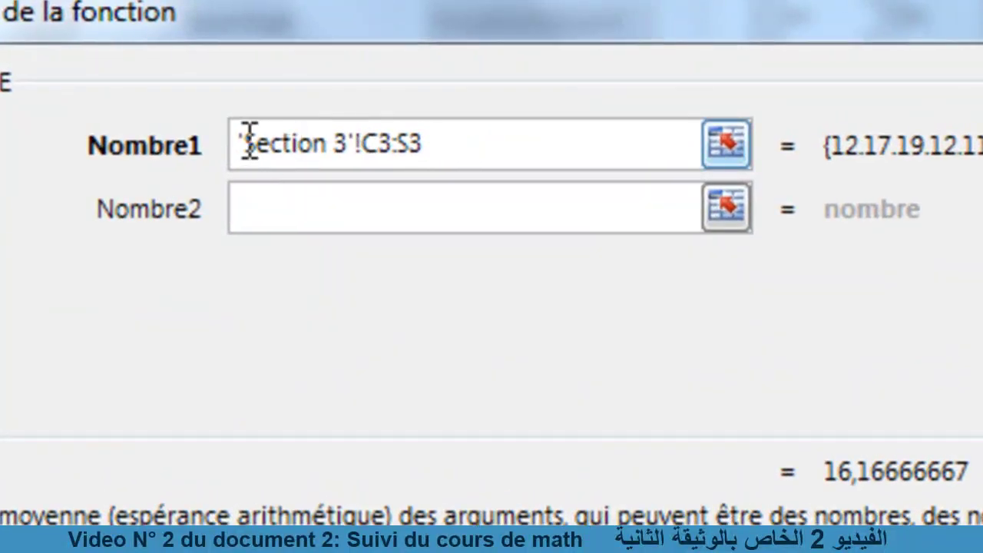
mouse_move(268, 139)
mouse_down()
mouse_move(356, 138)
mouse_move(350, 143)
mouse_up()
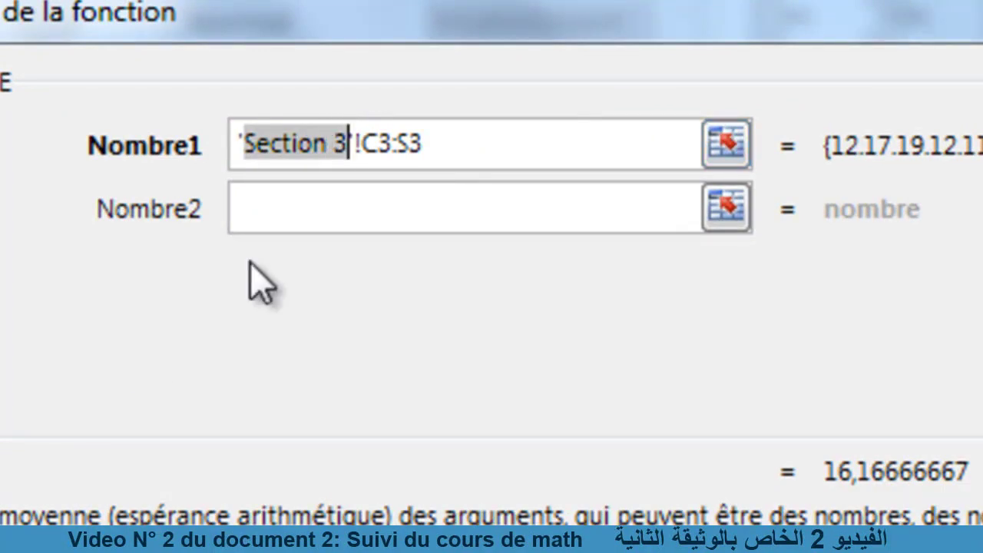
mouse_move(361, 157)
mouse_down()
mouse_move(409, 162)
mouse_move(424, 154)
mouse_up()
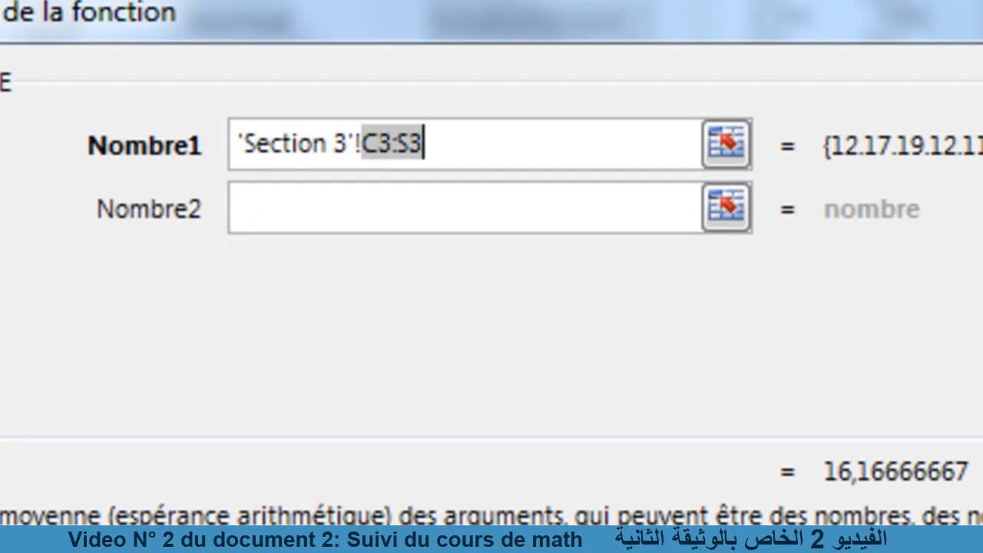
click(481, 136)
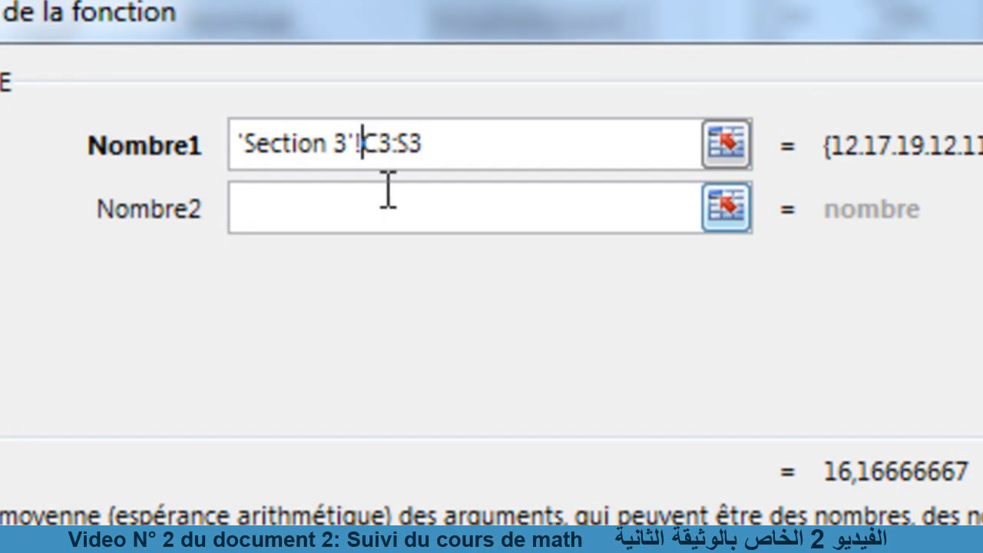
text($)
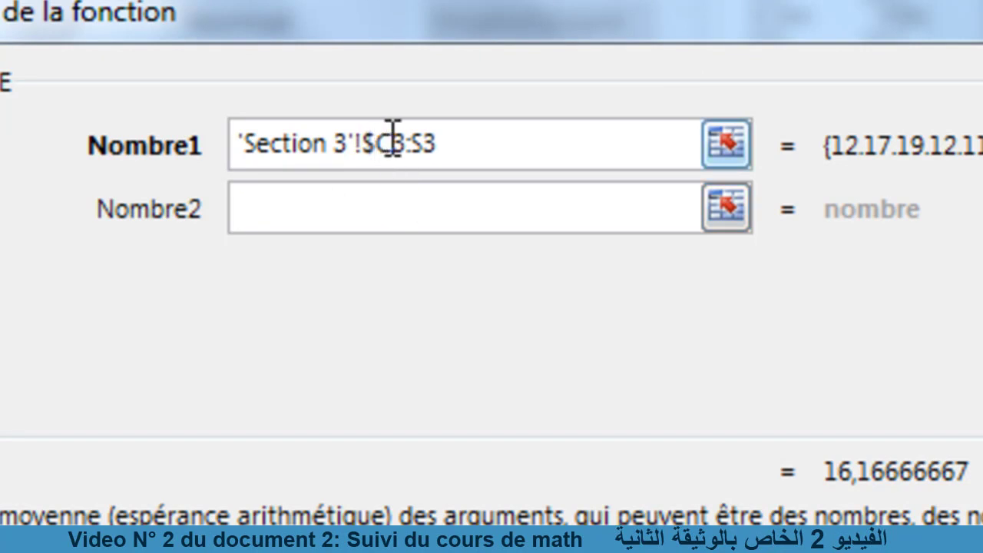
click(389, 143)
text($)
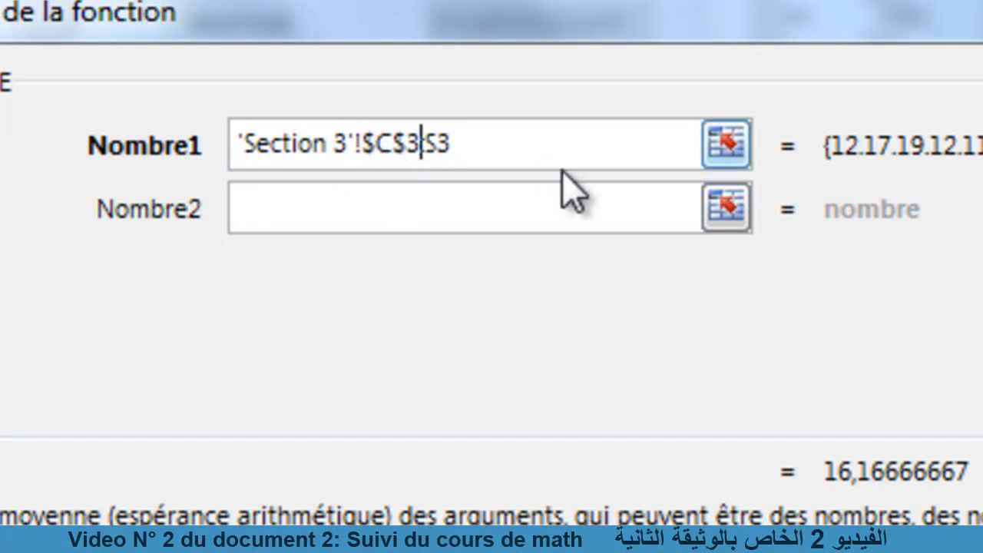
click(447, 138)
text($)
click(430, 137)
text($S$)
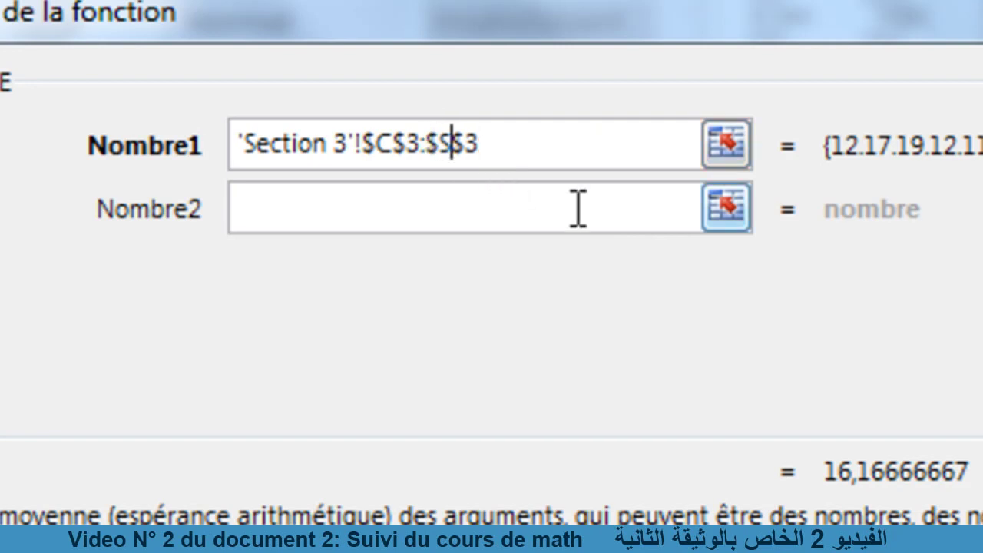
- Remove the $ signs to keep the relative 'Section 3'!C3:S3 range, and confirm
key(BackSpace)
key(Left)
key(BackSpace)
key(Left)
key(Left)
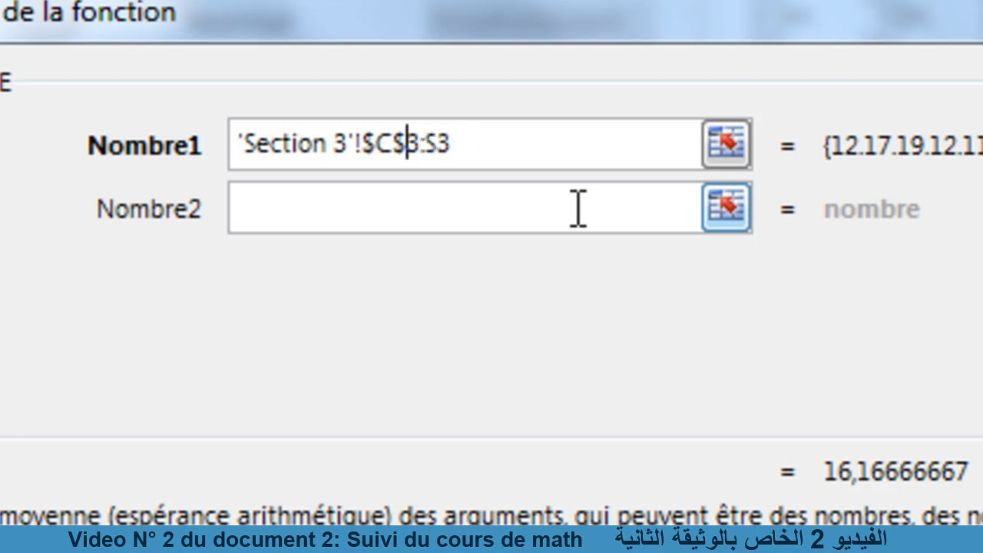
key(BackSpace)
key(Left)
key(BackSpace)
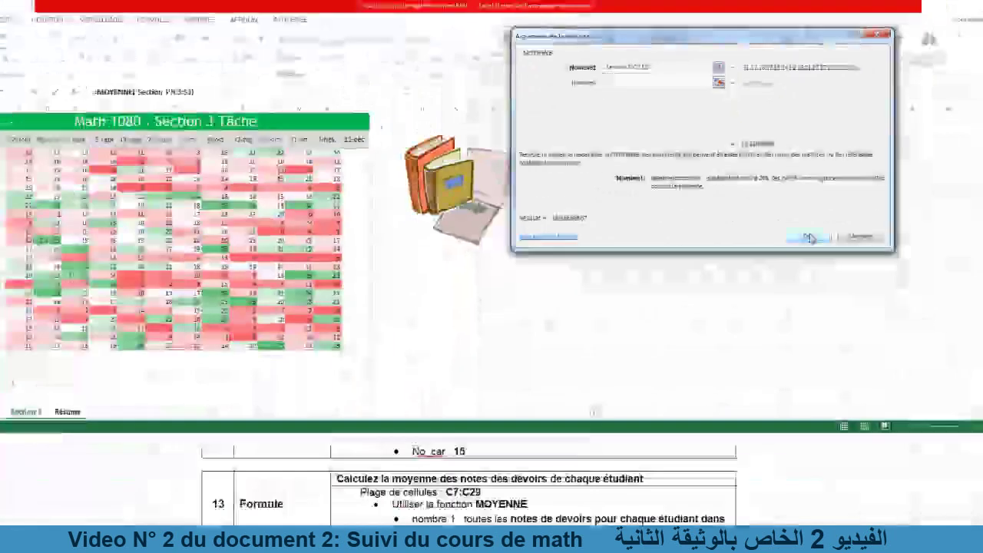
key(Return)
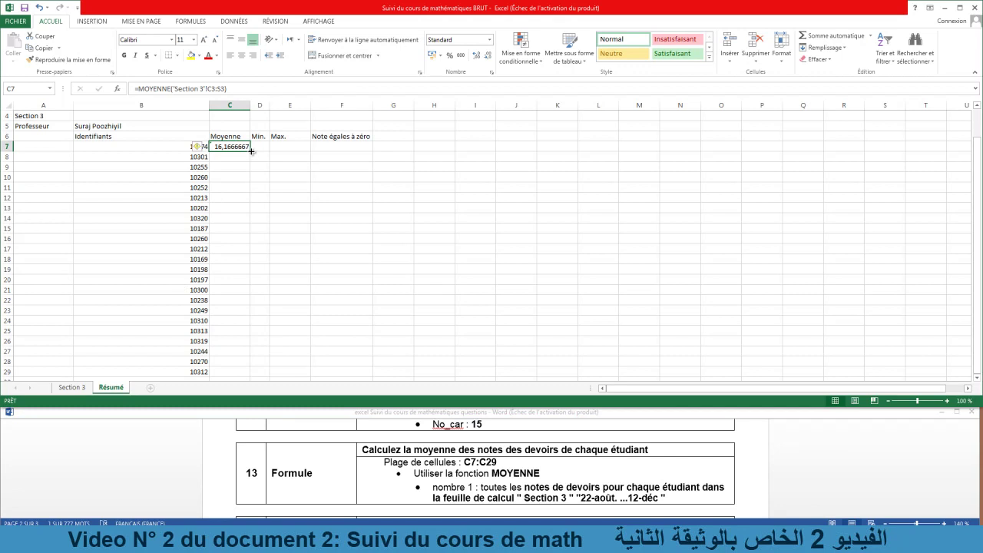
- Fill C7's average down to C29 and check C8 against Section 3 row 4
click(589, 190)
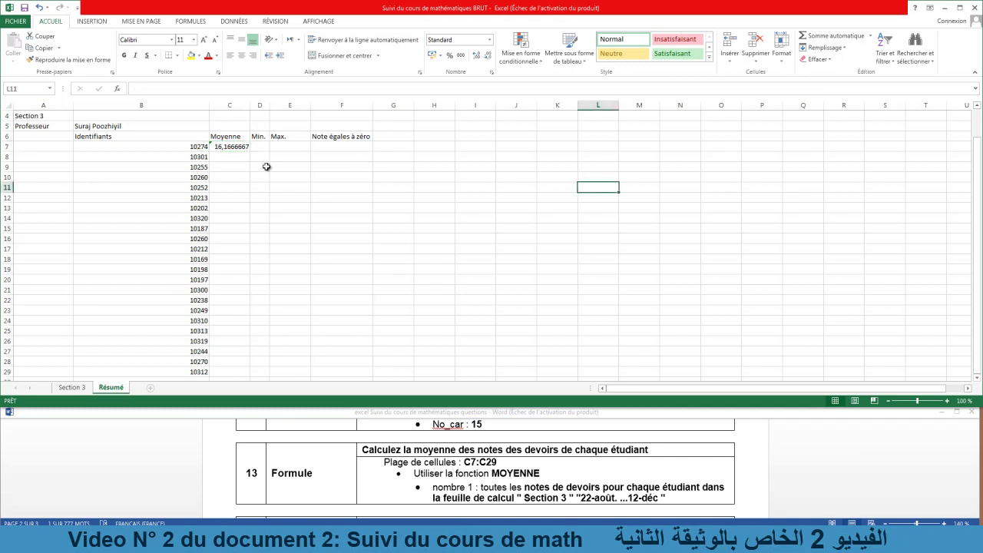
click(225, 148)
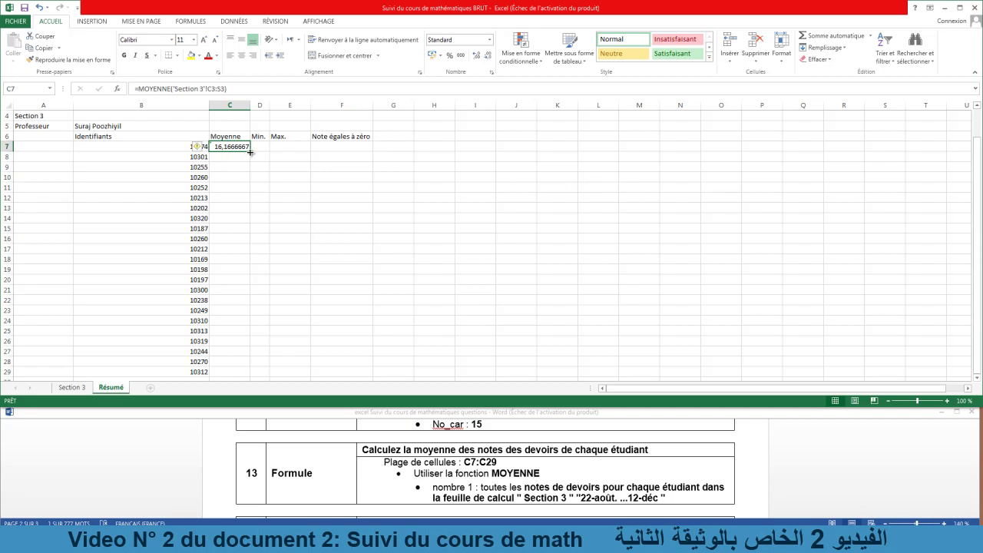
drag(249, 153, 247, 375)
click(228, 157)
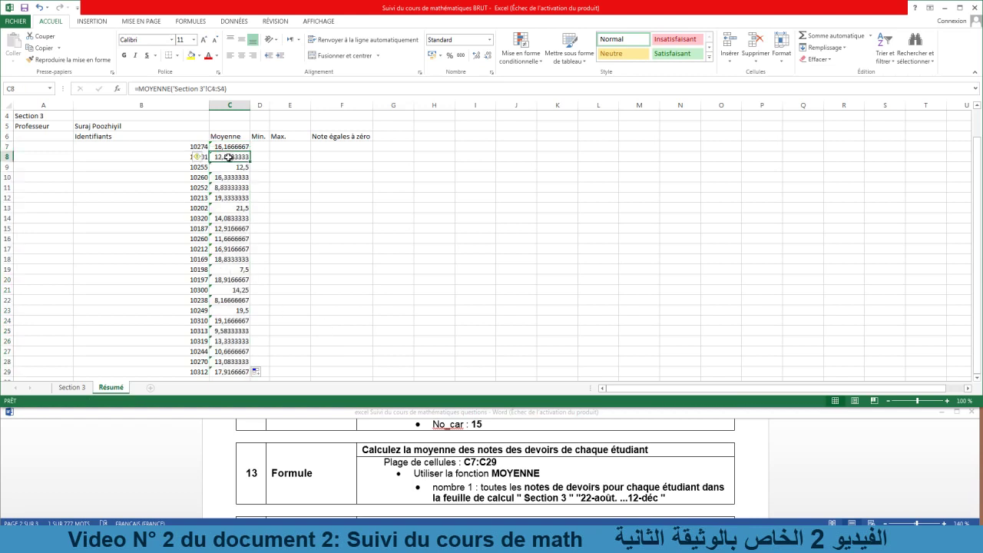
click(72, 387)
drag(66, 153, 372, 153)
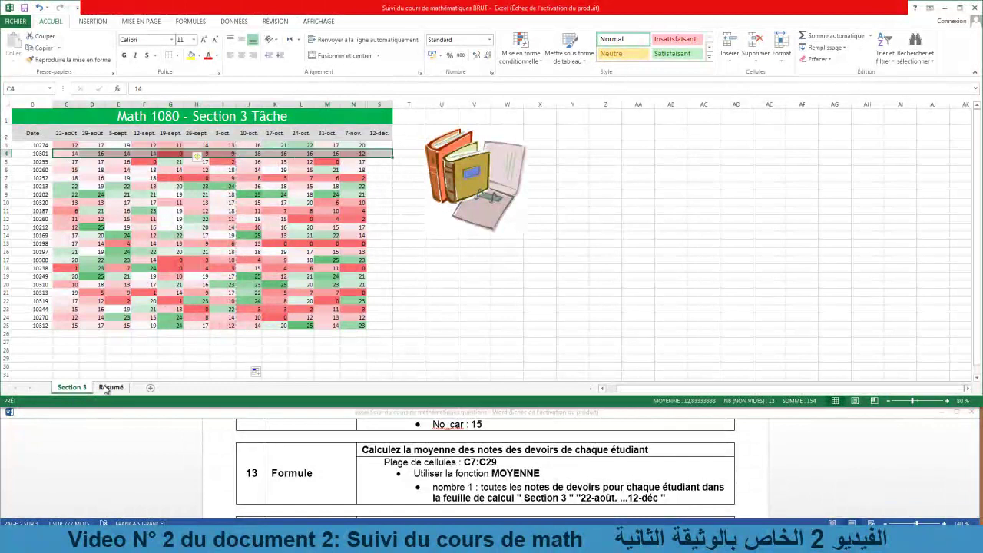
click(112, 387)
- Verify C29 and C7 results against the Section 3 grade rows 3 to 5
click(230, 371)
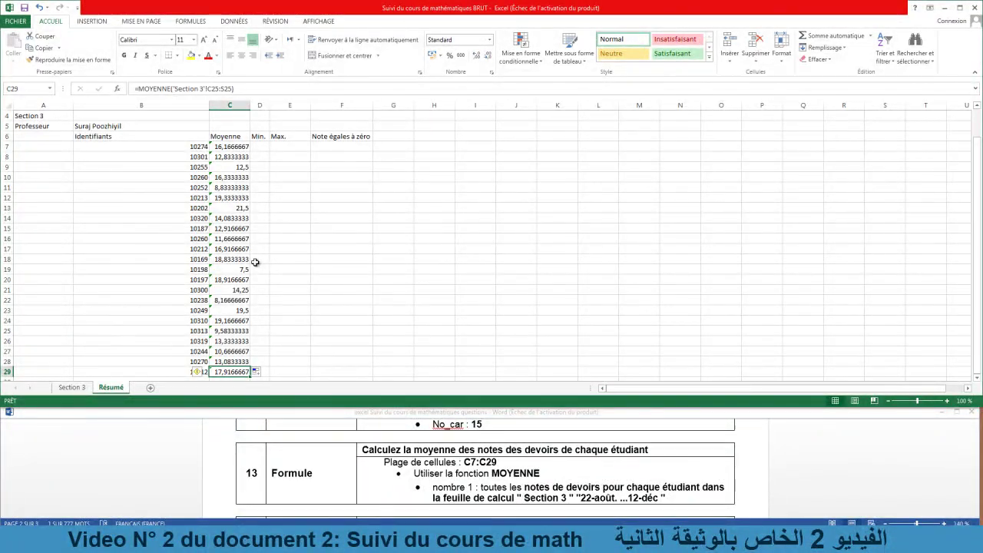
click(235, 147)
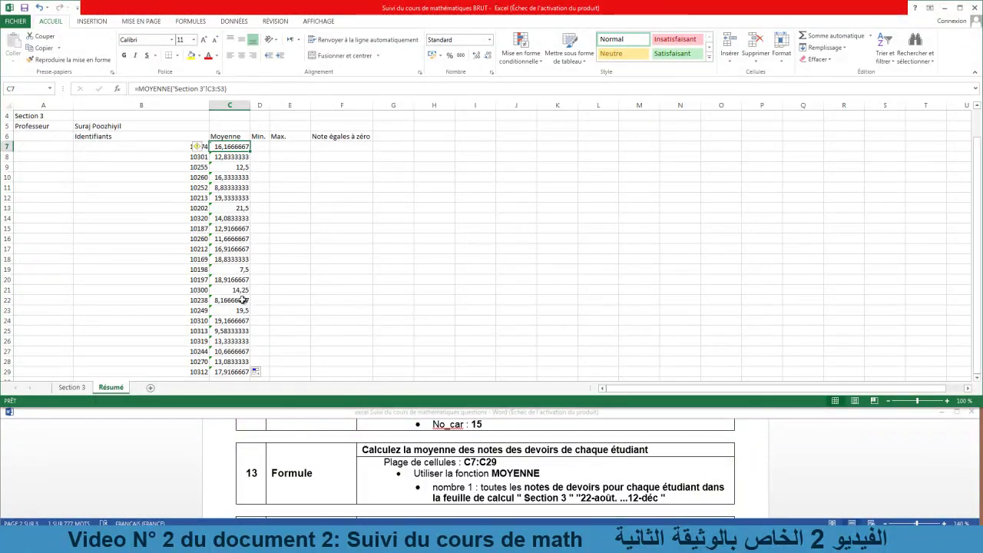
click(70, 386)
drag(68, 146, 384, 144)
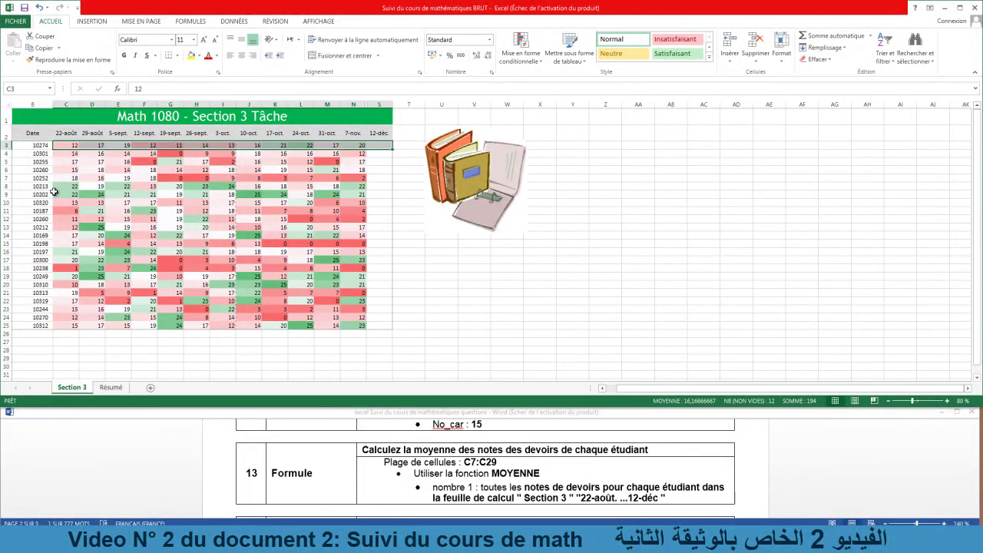
key(Return)
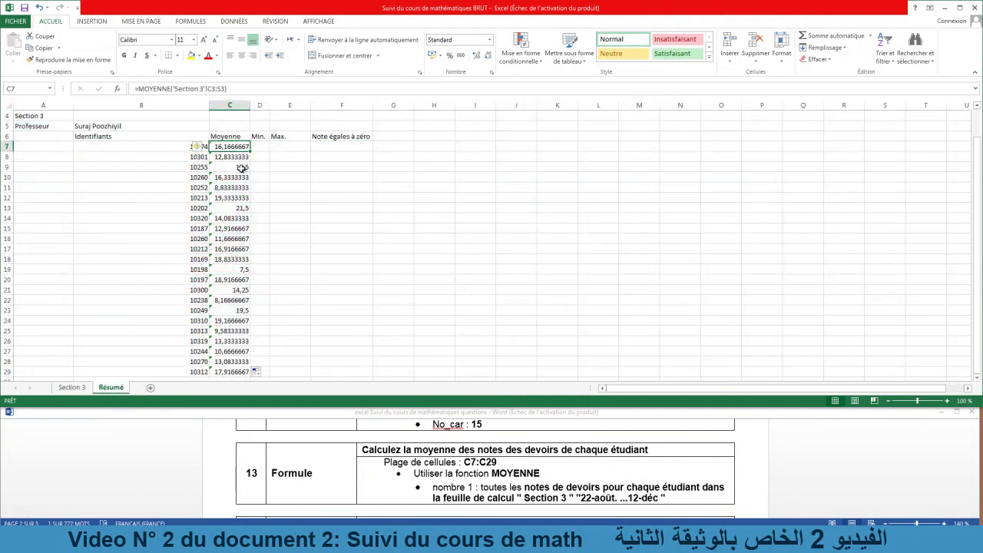
click(71, 387)
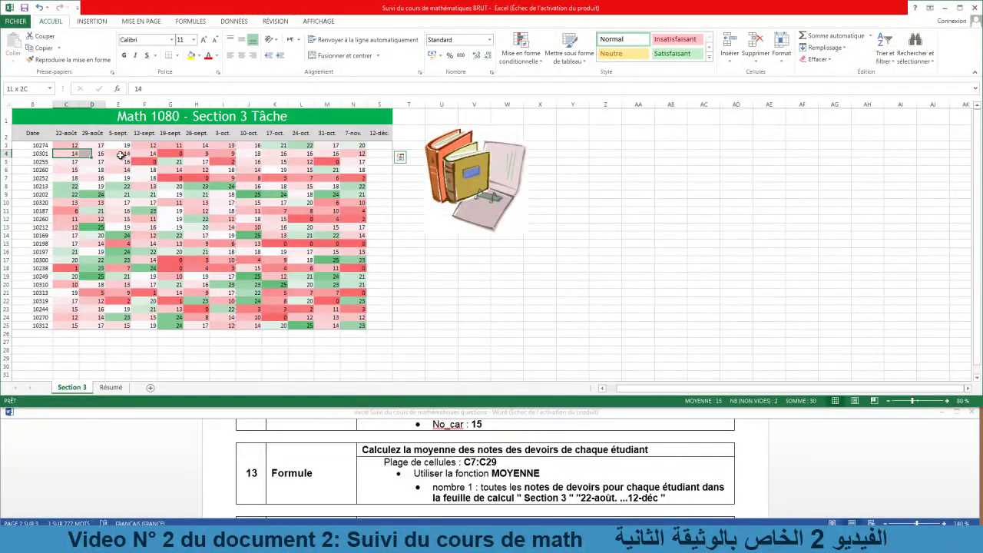
drag(64, 154, 388, 154)
click(108, 387)
click(71, 387)
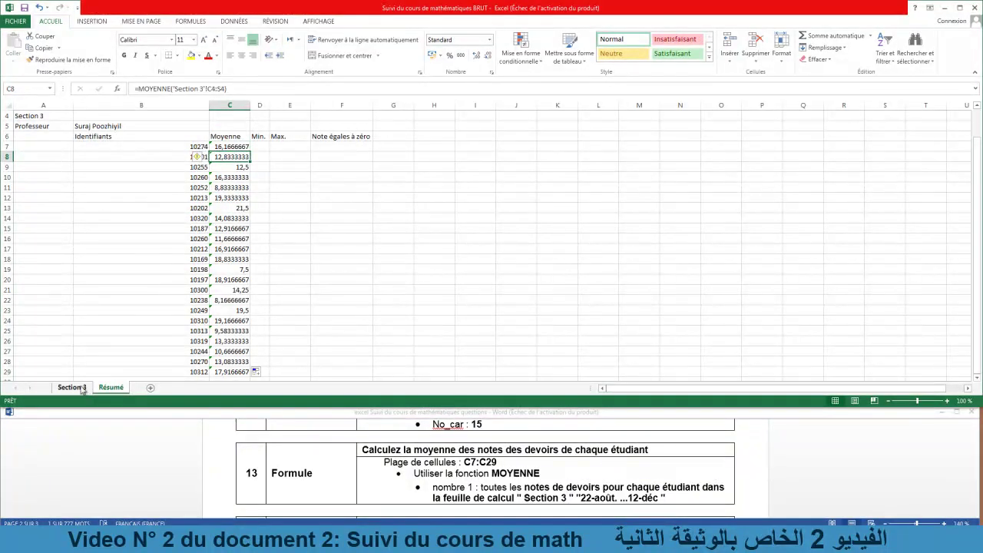
drag(68, 163, 385, 162)
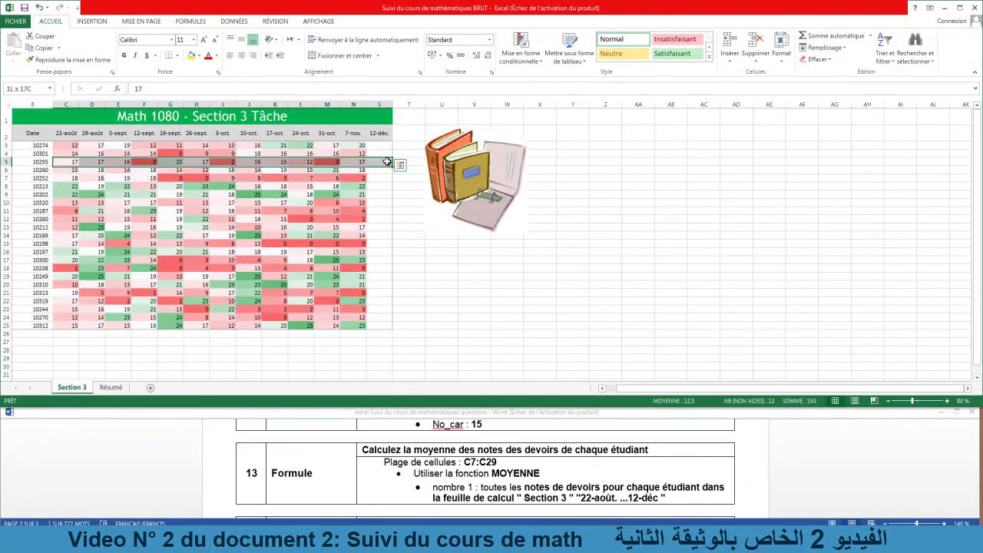
- Select the averages C7:C29 and define the name Devoirs for them
click(111, 387)
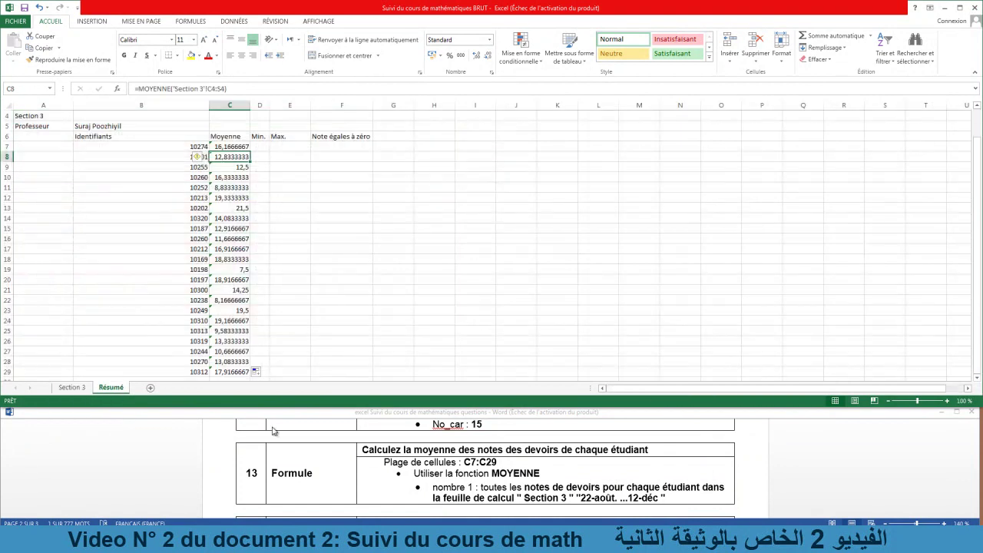
double_click(644, 498)
scroll(574, 478, down, 2)
scroll(574, 478, down, 2)
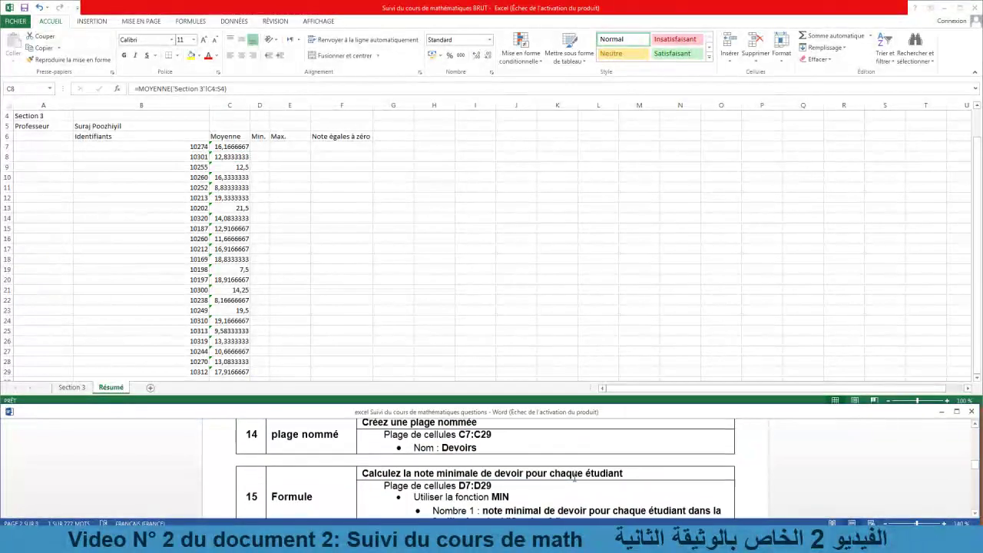
scroll(574, 478, up, 1)
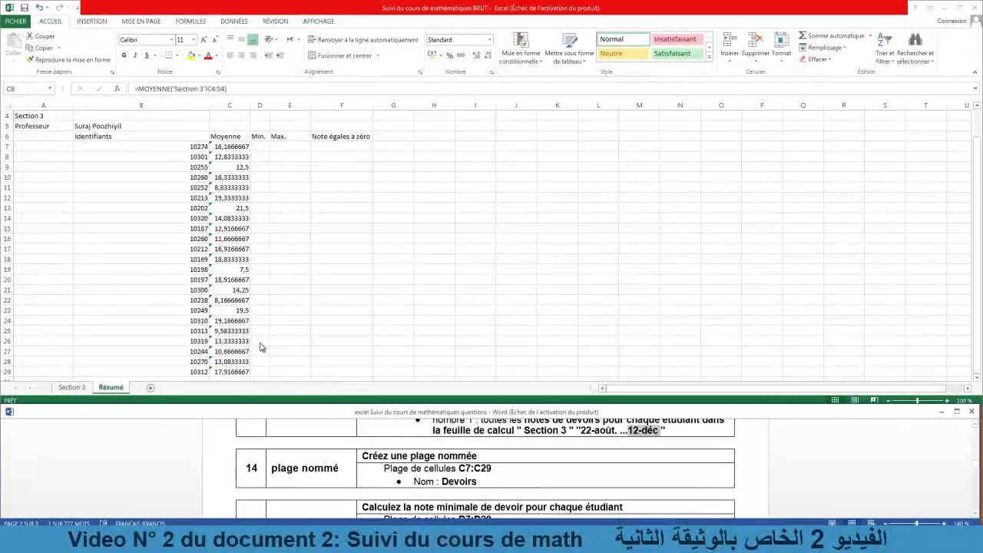
click(232, 146)
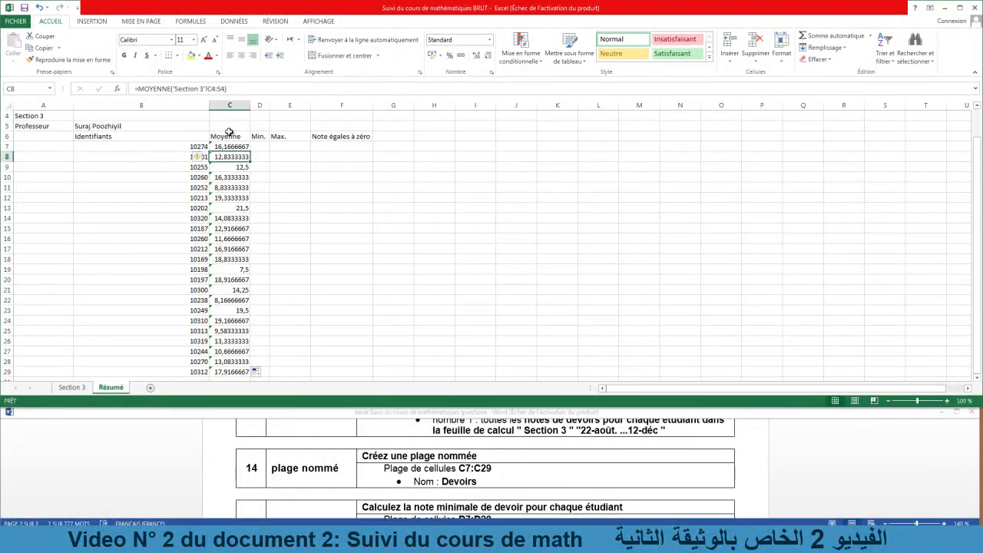
drag(230, 146, 233, 372)
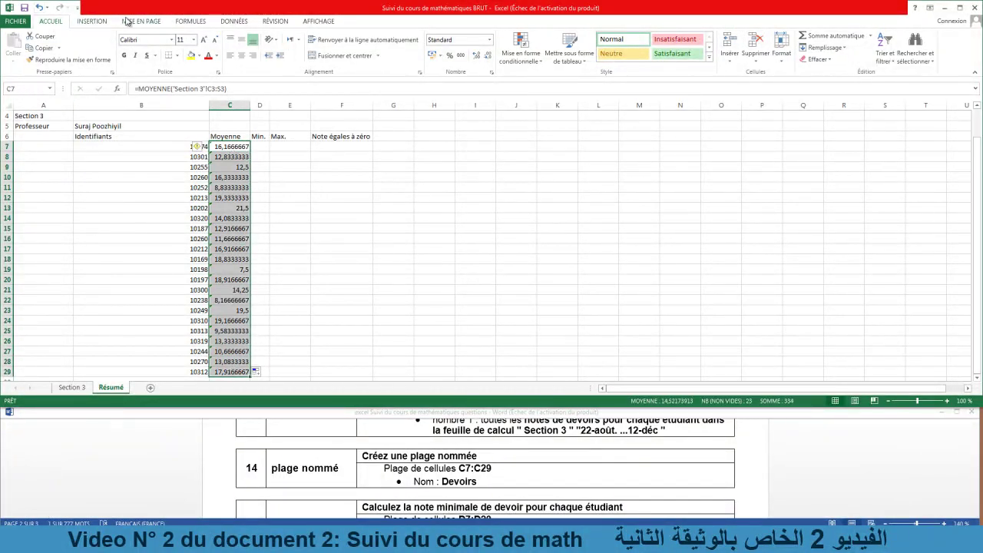
click(187, 23)
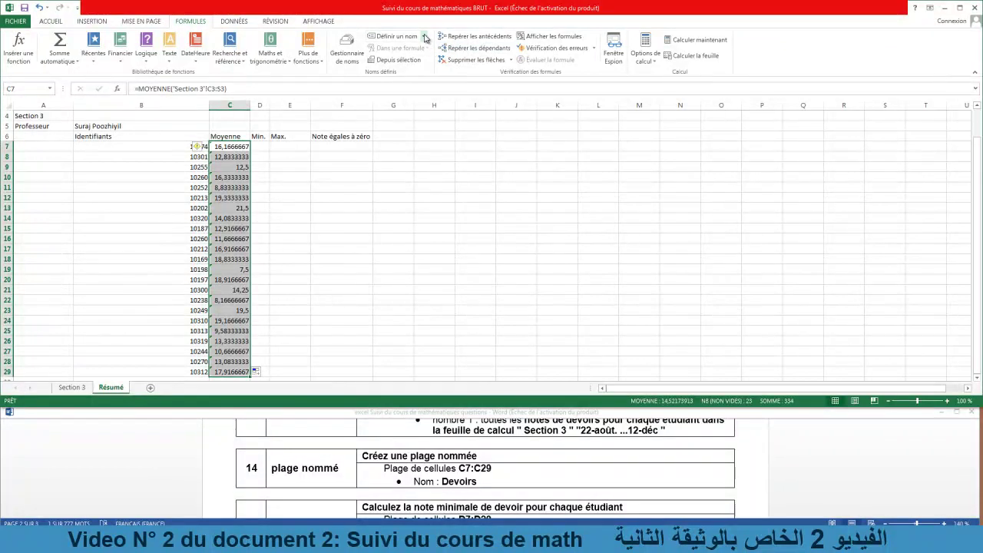
click(423, 36)
click(427, 51)
text(Devoirs)
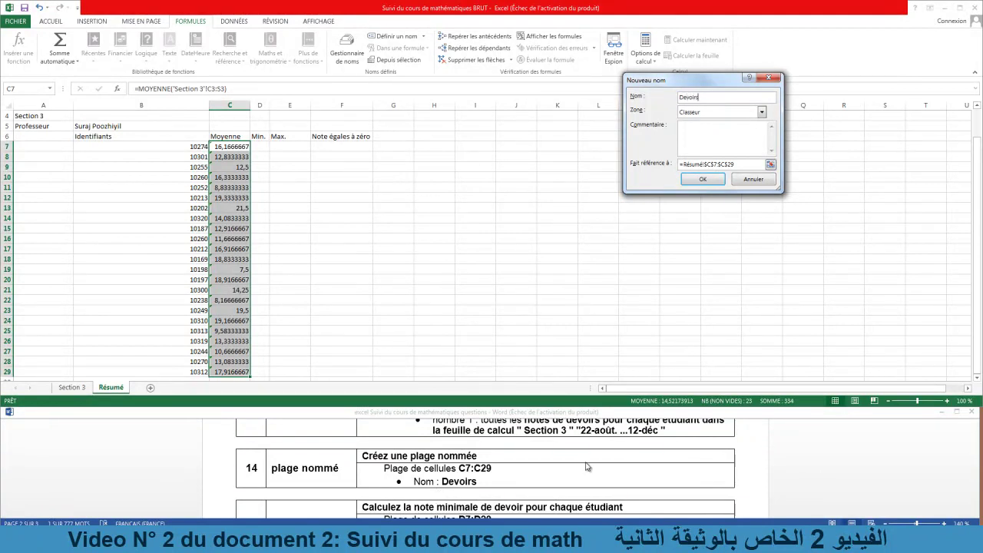
click(698, 183)
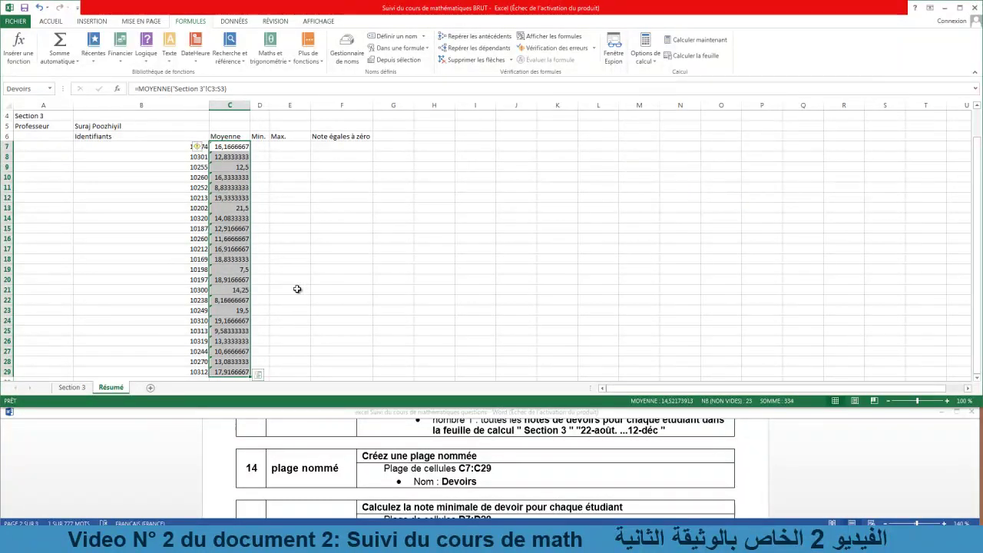
- Read the next task in the Word instructions and return to the workbook
click(464, 458)
scroll(461, 460, down, 1)
scroll(453, 462, down, 1)
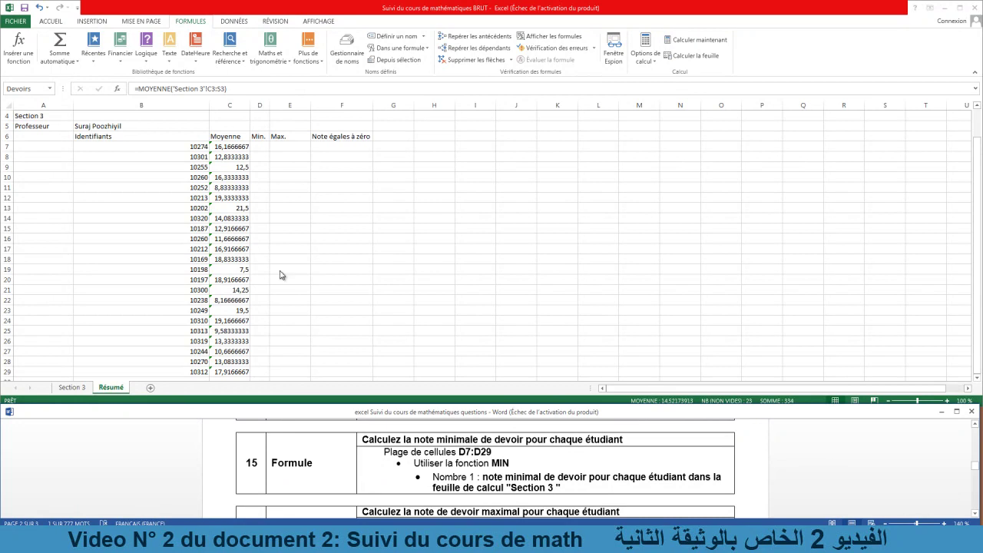
click(269, 105)
drag(270, 105, 299, 105)
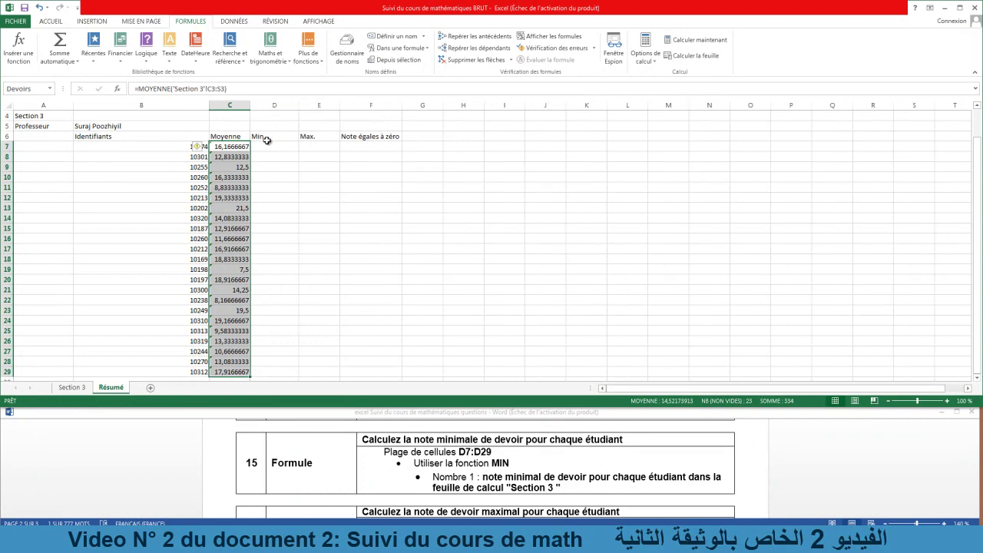
click(234, 146)
click(71, 387)
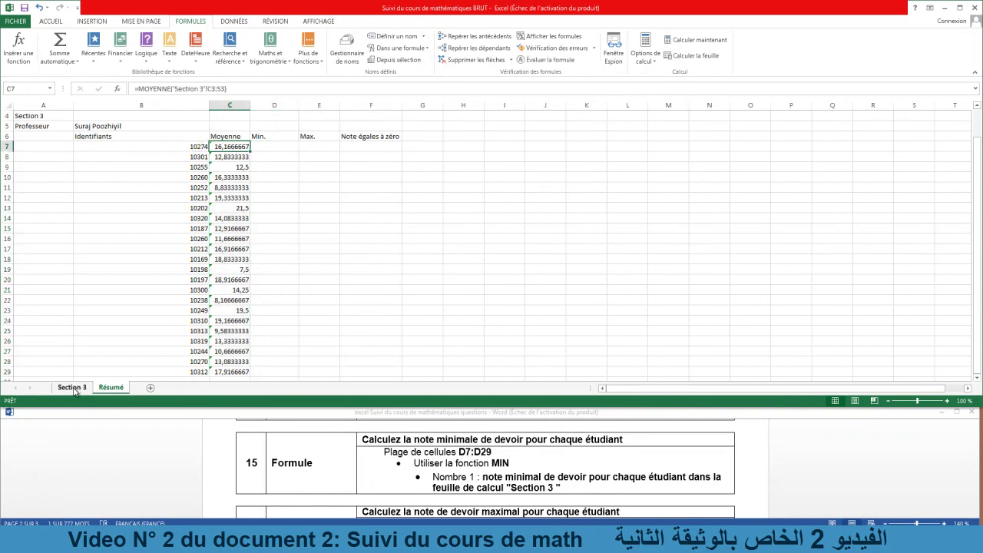
click(111, 387)
click(286, 147)
key(Return)
click(286, 145)
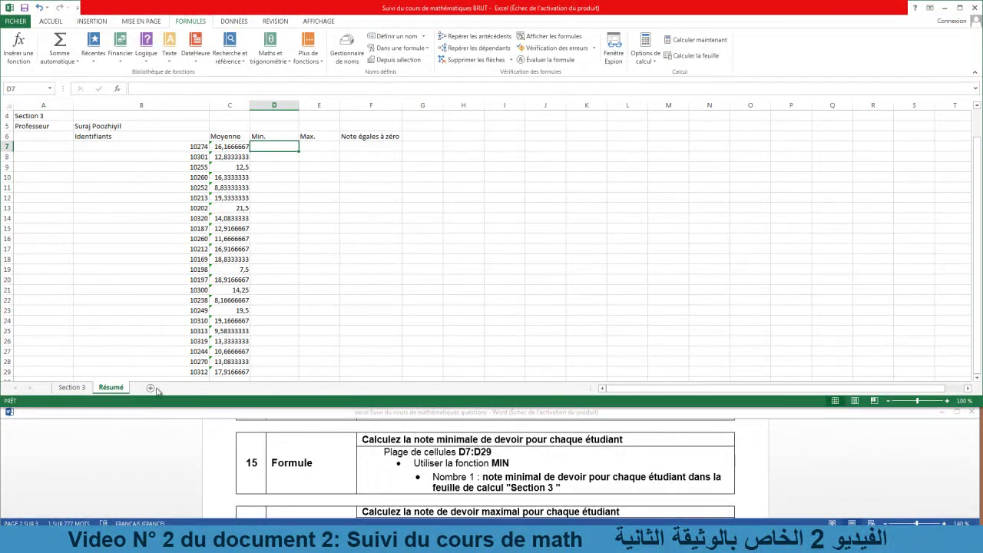
click(72, 387)
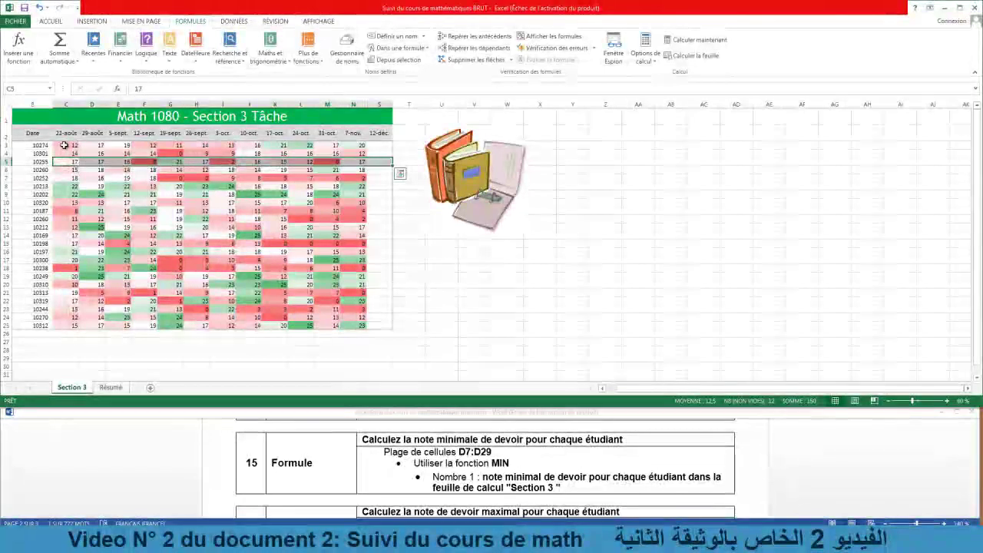
drag(64, 145, 380, 145)
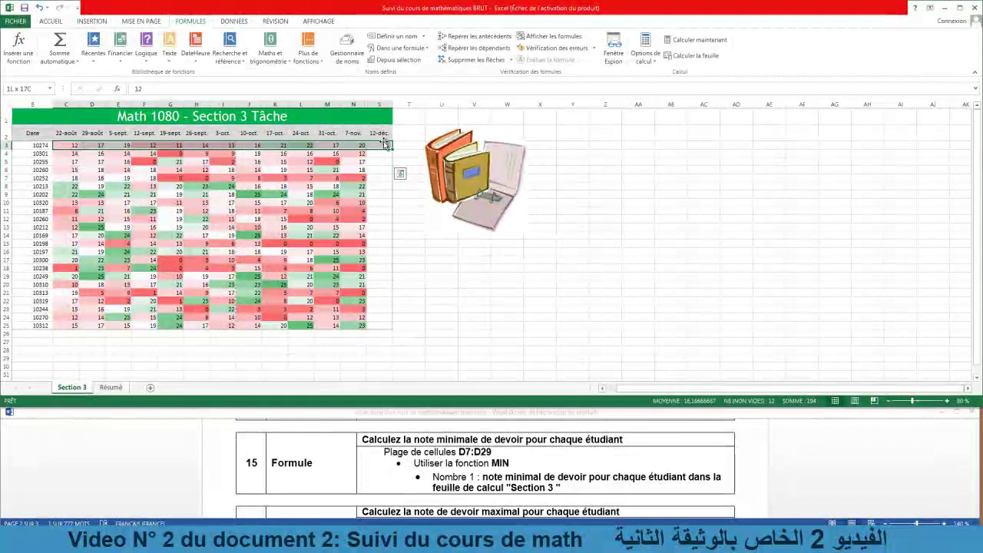
click(111, 388)
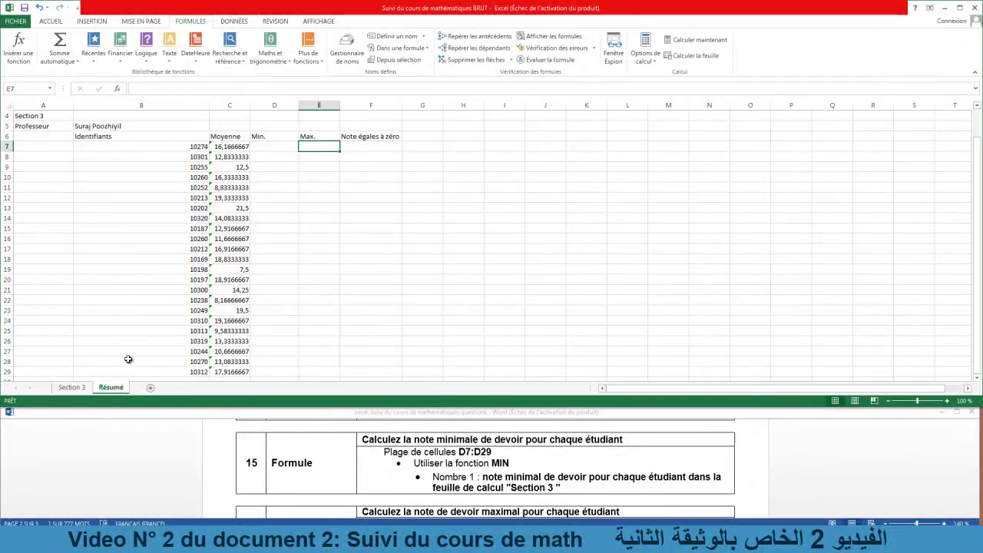
click(72, 387)
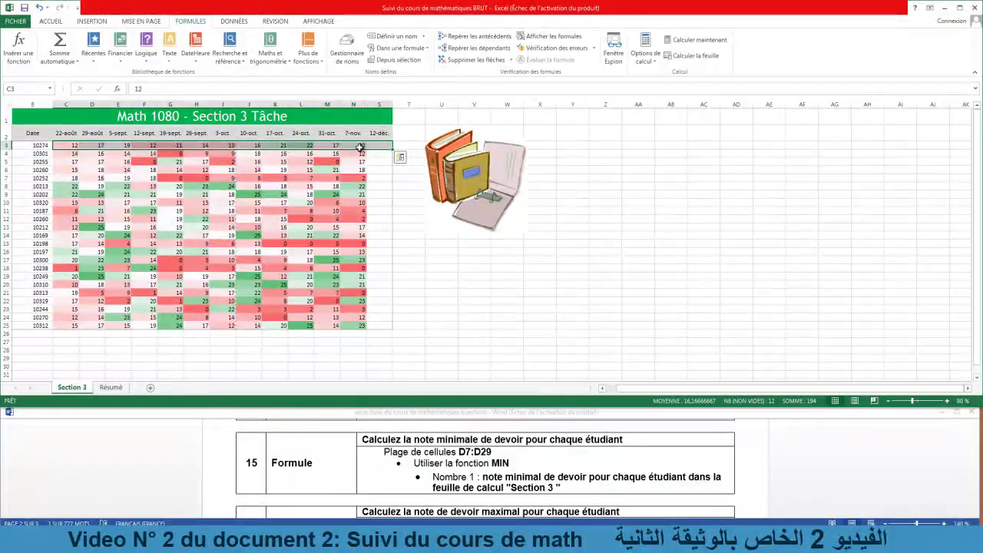
click(110, 387)
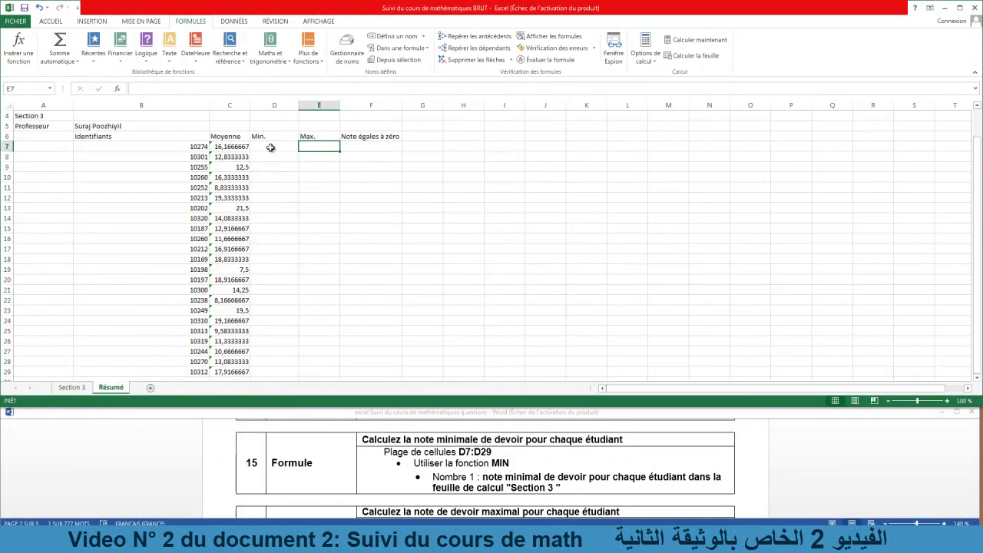
click(276, 147)
click(312, 145)
click(281, 162)
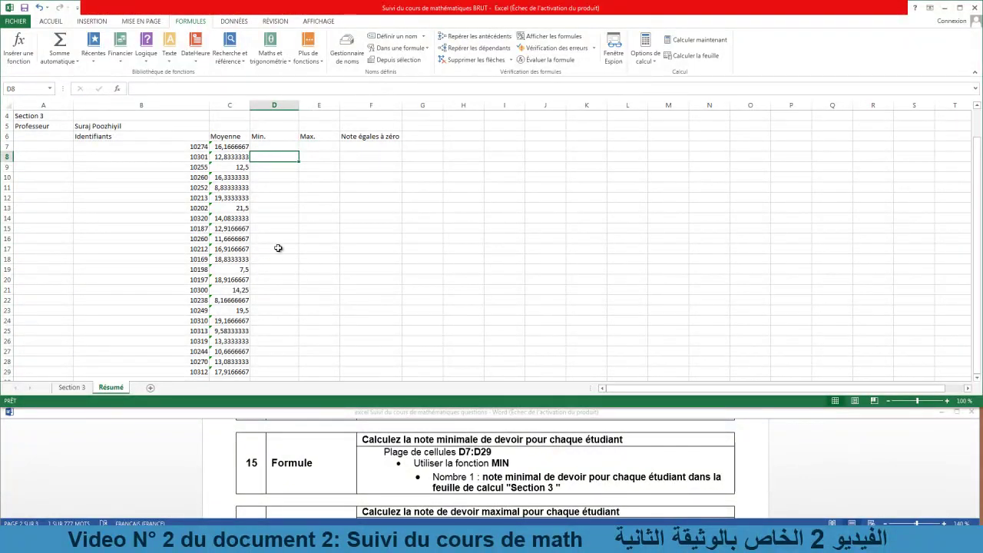
drag(226, 151, 259, 345)
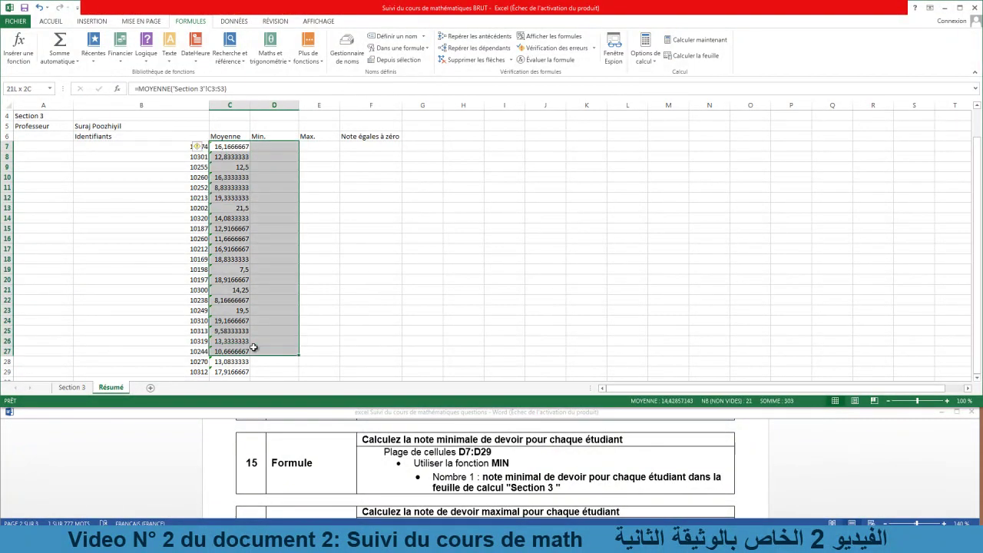
click(285, 145)
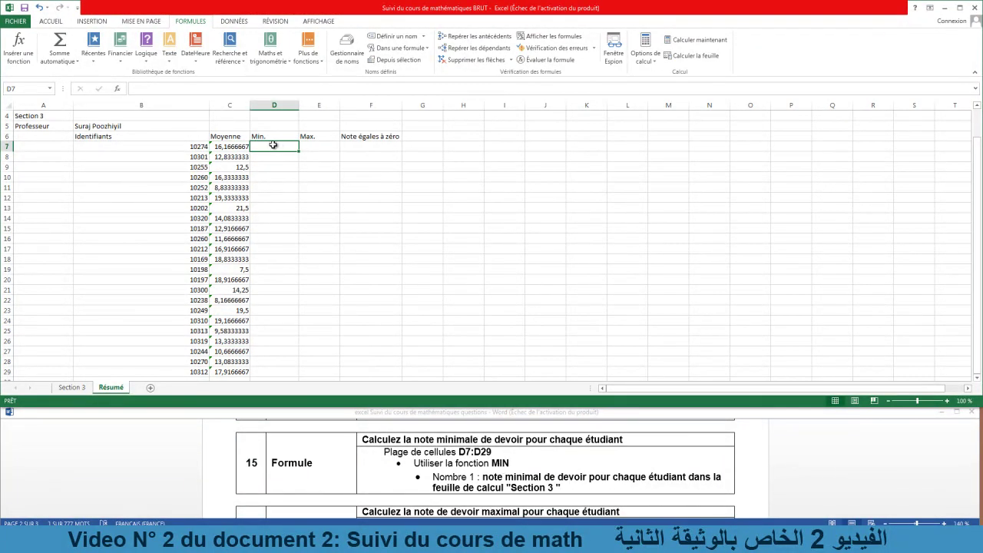
- Enter =MIN('Section 3'!C3:S3) in D7 and fill it down to D29
click(117, 89)
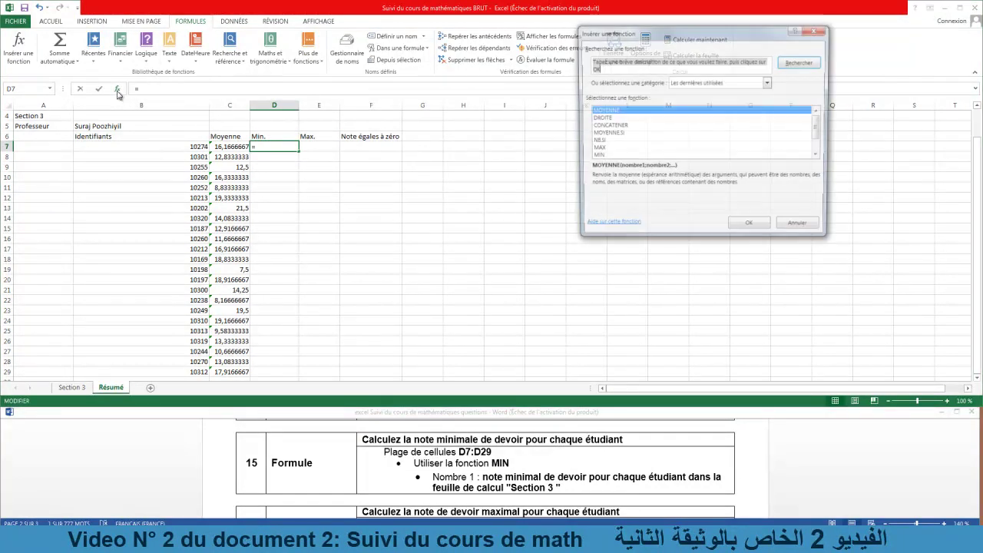
click(598, 157)
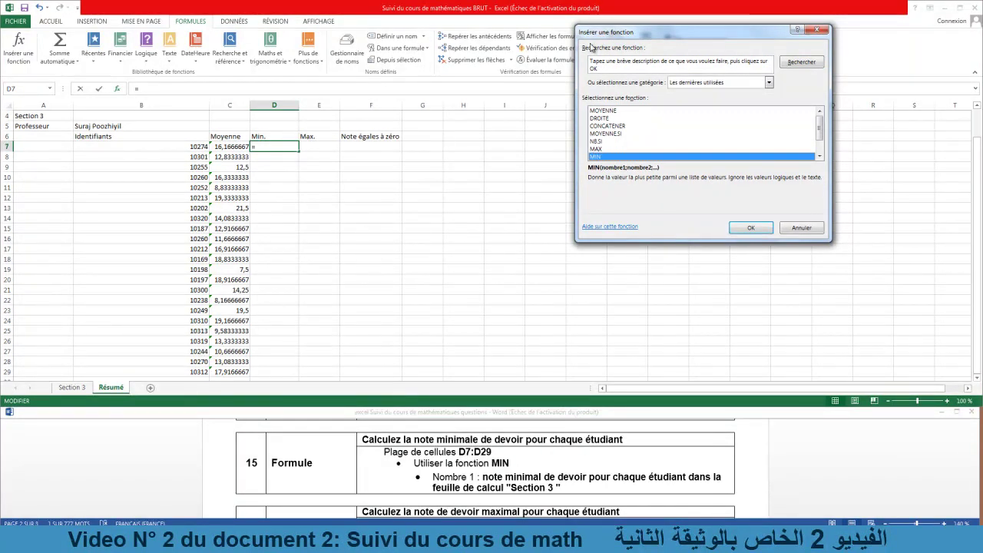
click(749, 228)
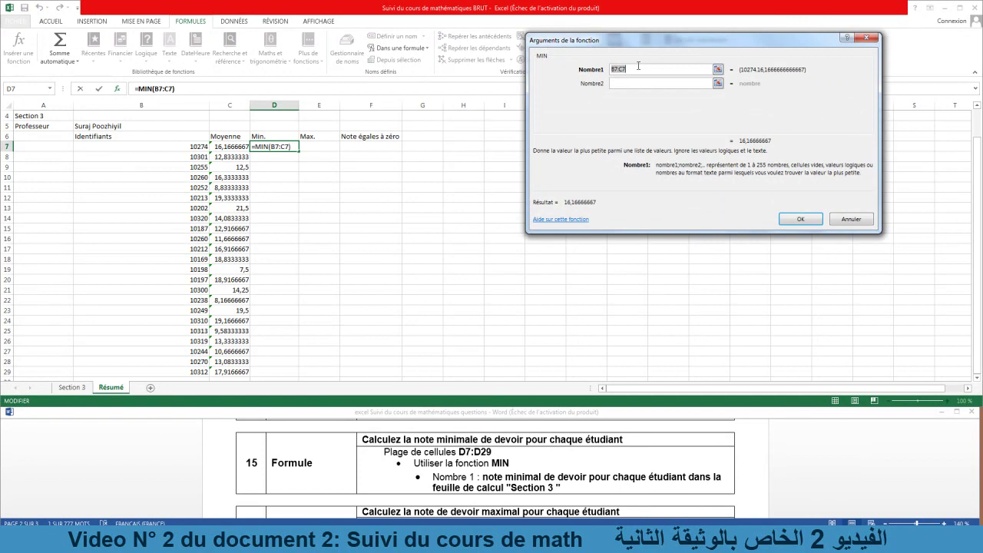
key(Delete)
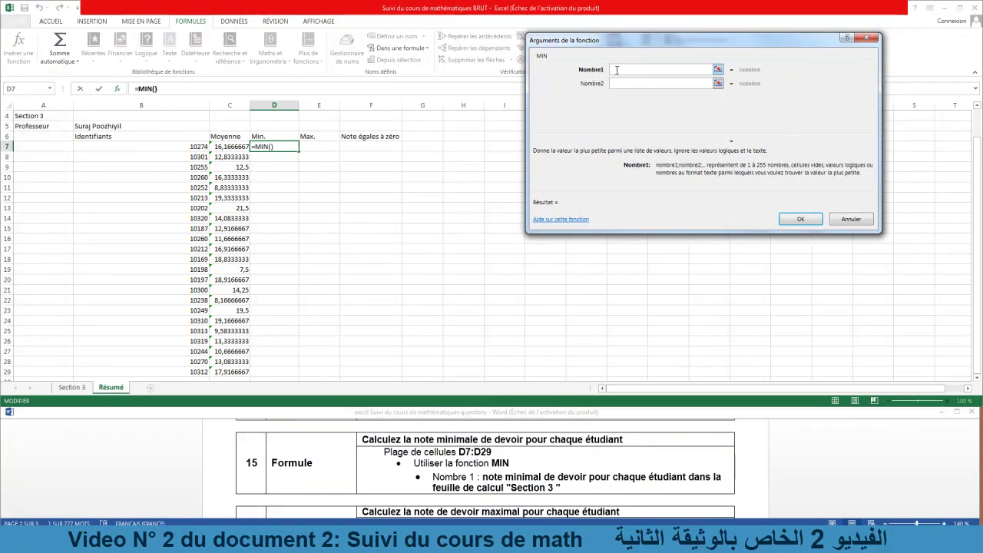
click(71, 387)
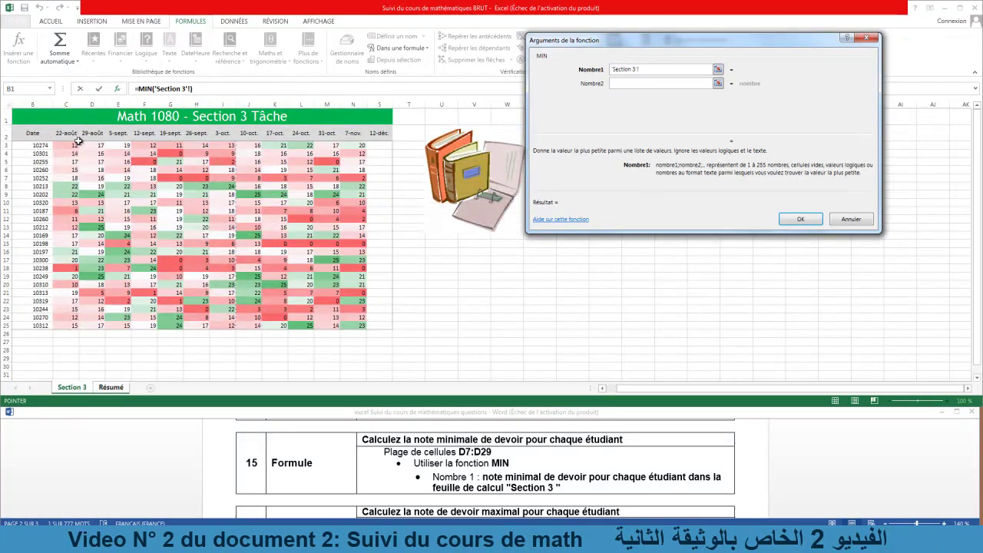
drag(66, 145, 380, 143)
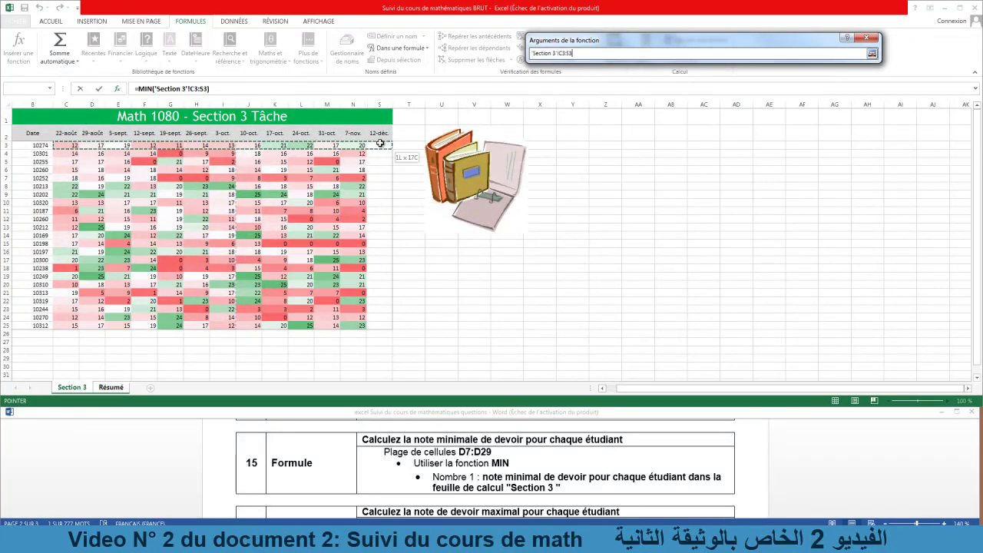
click(801, 222)
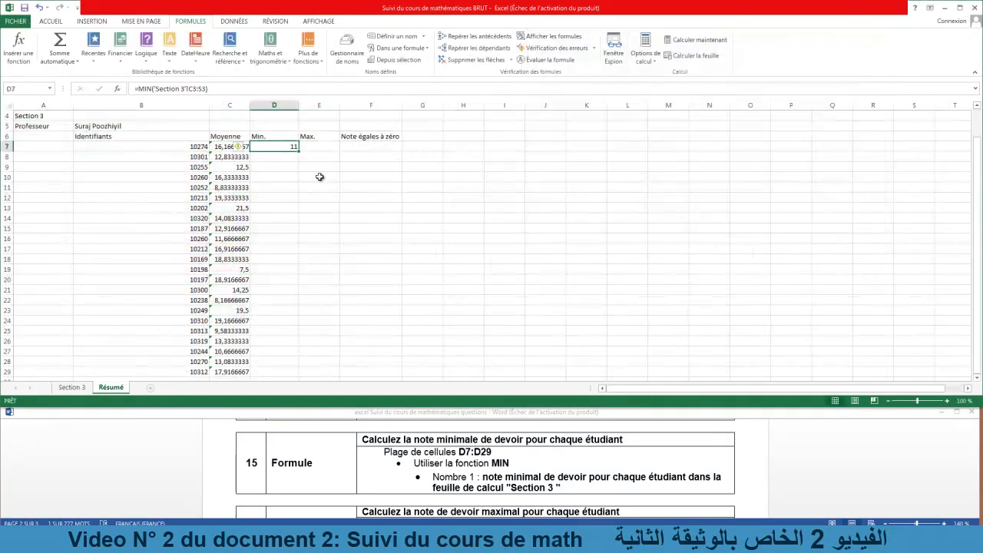
drag(299, 151, 300, 377)
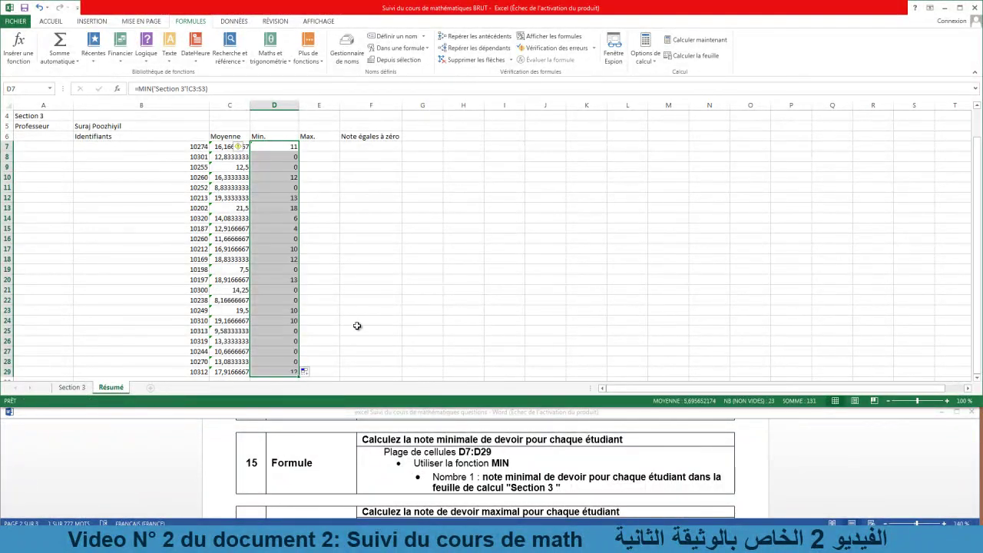
click(331, 148)
- Enter =MAX('Section 3'!C3:S3) in E7, showing 22, and fill it down to E29
click(117, 89)
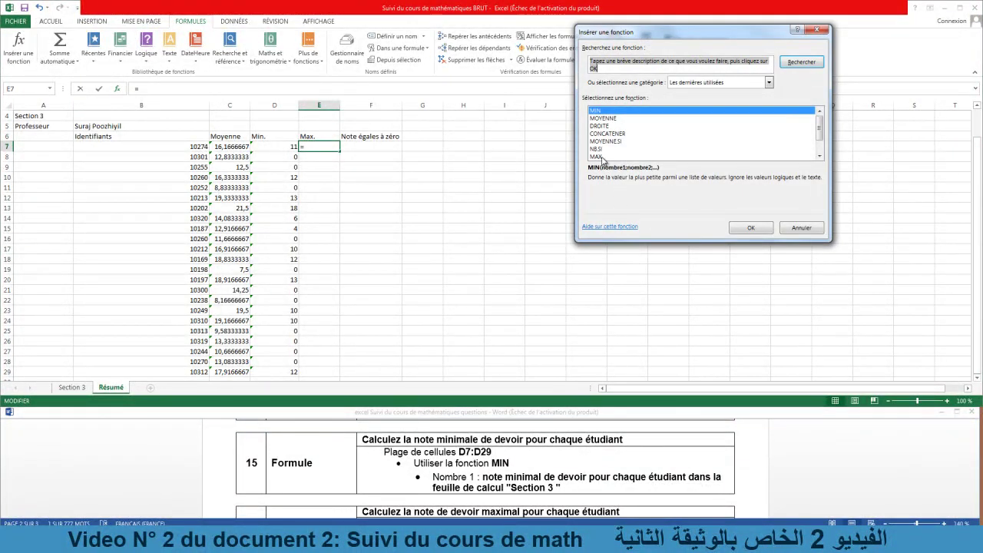
click(597, 157)
click(751, 228)
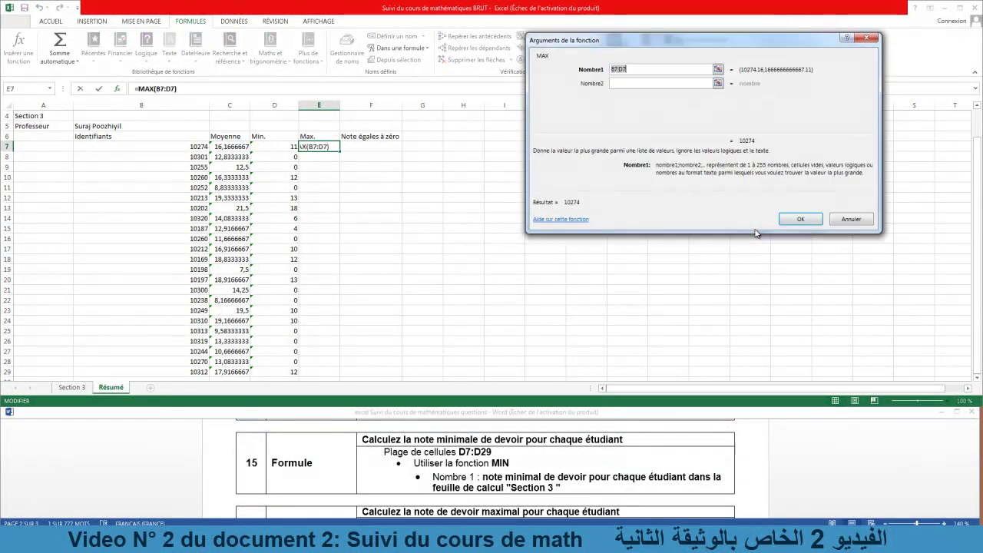
key(Delete)
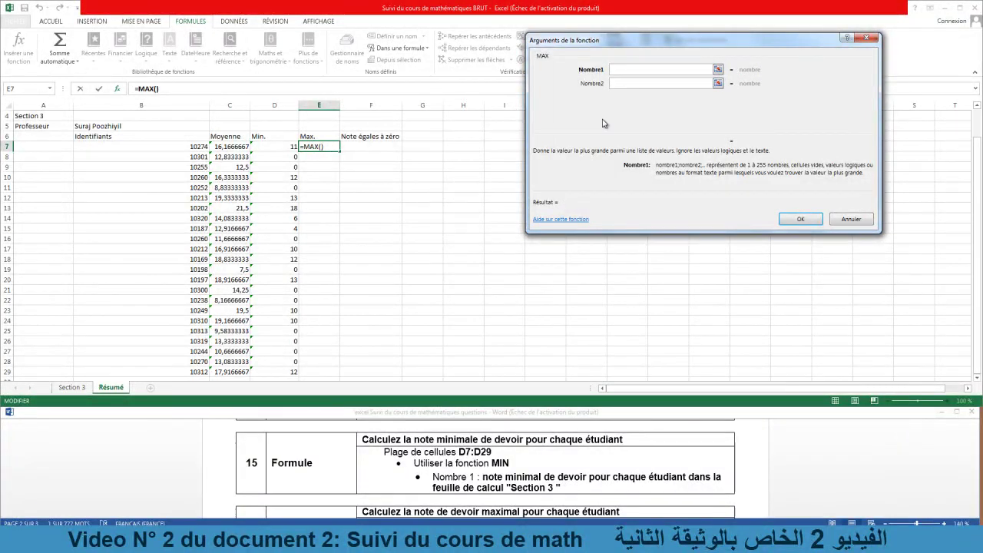
click(68, 386)
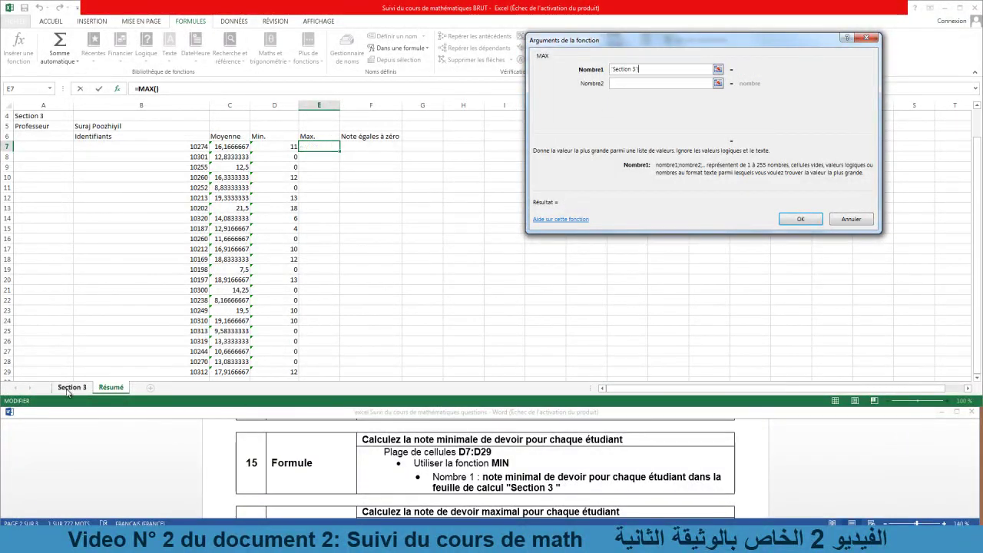
drag(67, 146, 386, 147)
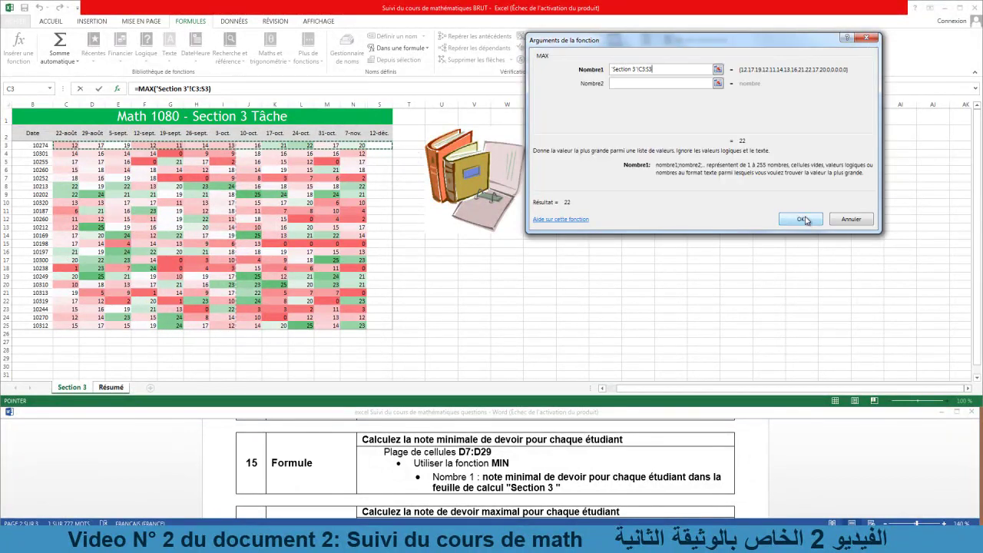
click(800, 218)
drag(338, 152, 340, 371)
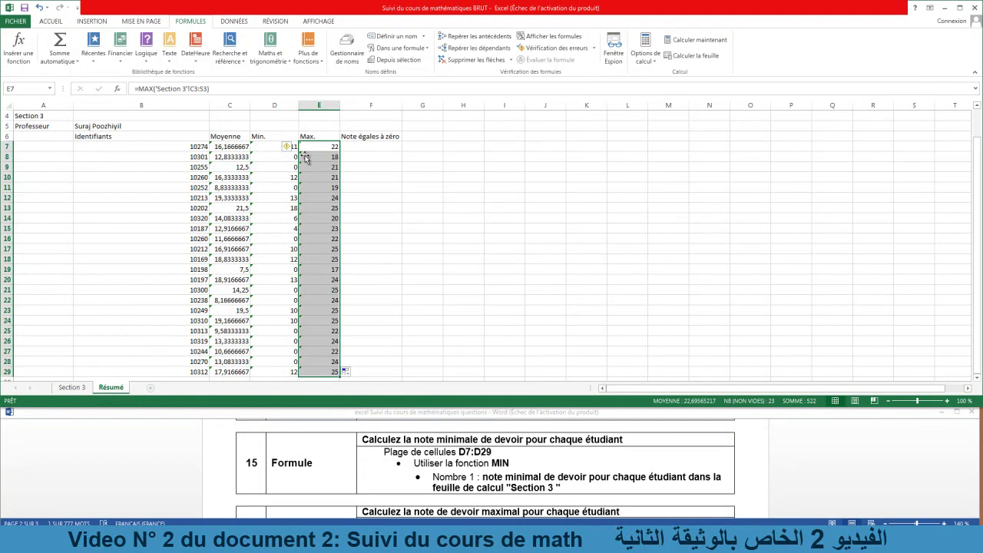
drag(265, 146, 270, 372)
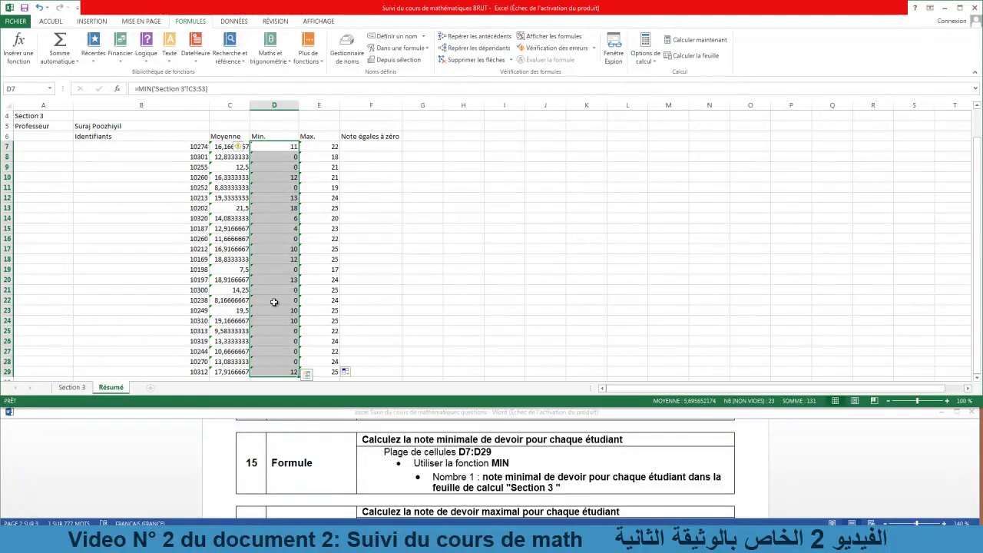
- Review the MIN, MOYENNE and MAX formulas in D7, C7 and E7
click(288, 148)
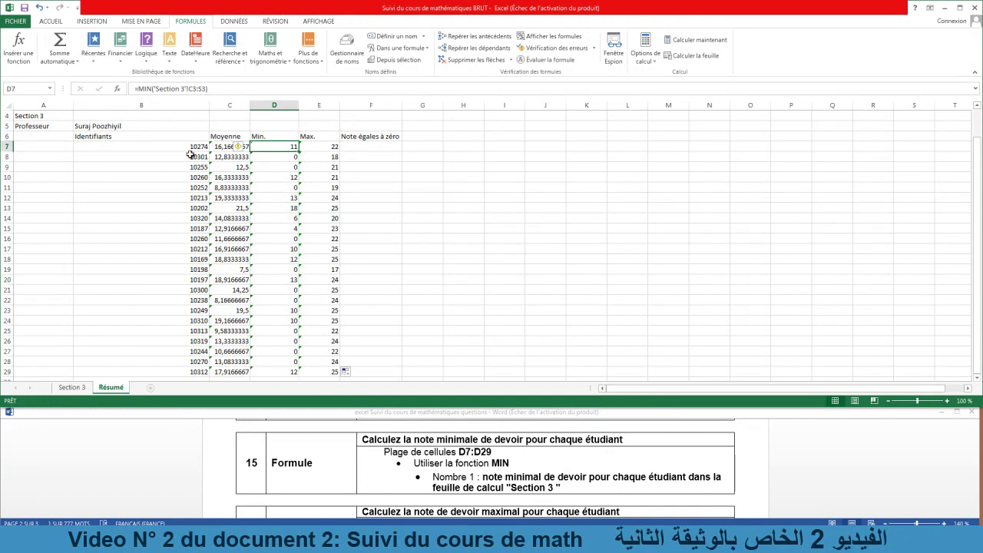
click(222, 146)
click(290, 150)
click(316, 148)
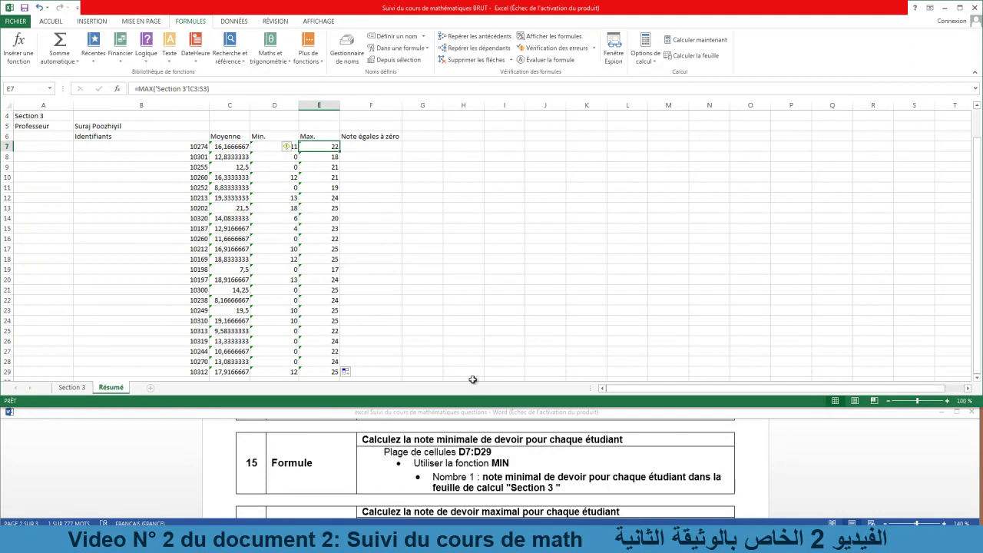
- Read the zero-grade counting instruction, select F7, and view the Section 3 sheet
click(523, 471)
scroll(521, 469, down, 3)
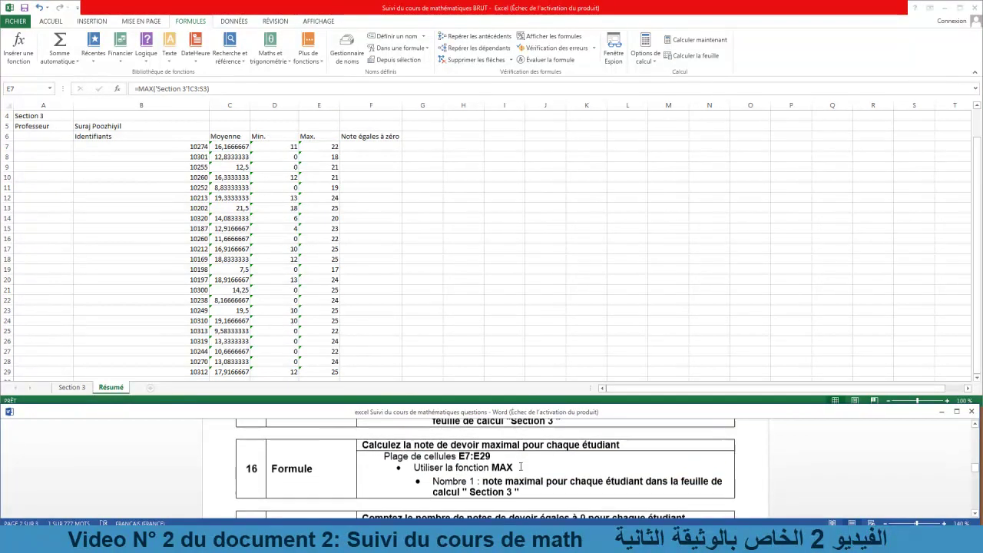
scroll(521, 466, down, 2)
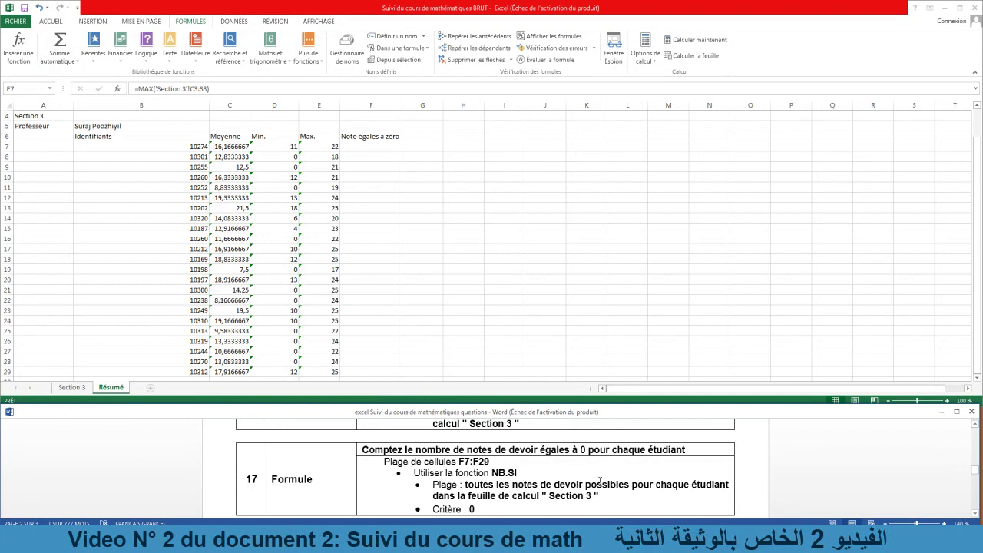
click(368, 146)
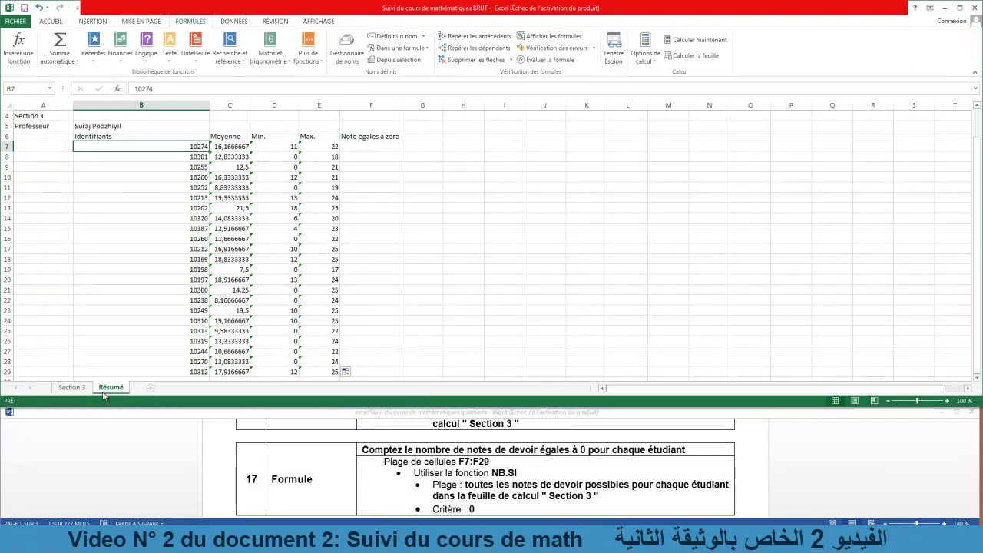
click(73, 388)
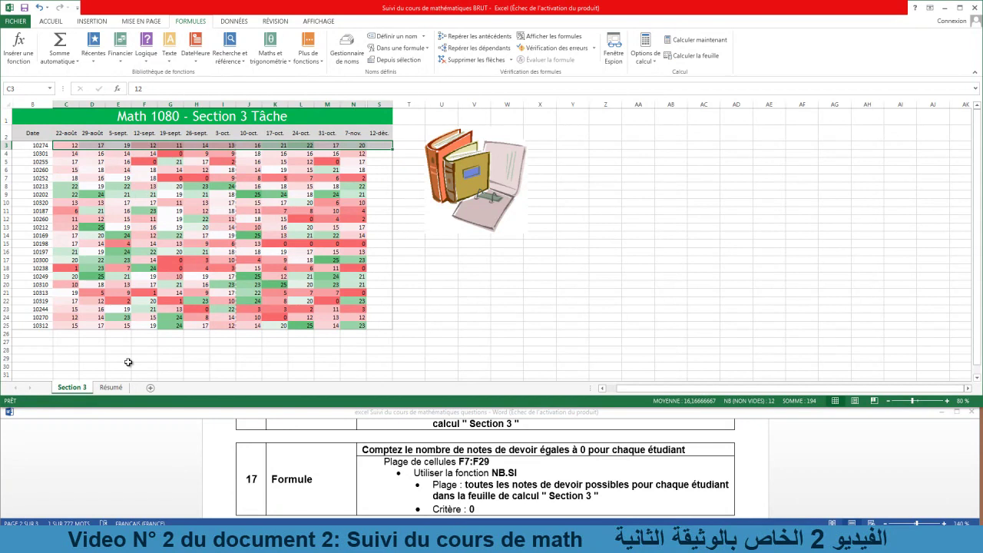
- Inspect the row 5 student's grades on Section 3, including the zeros in F5 and M5
click(111, 388)
click(369, 146)
click(72, 387)
drag(69, 162, 380, 161)
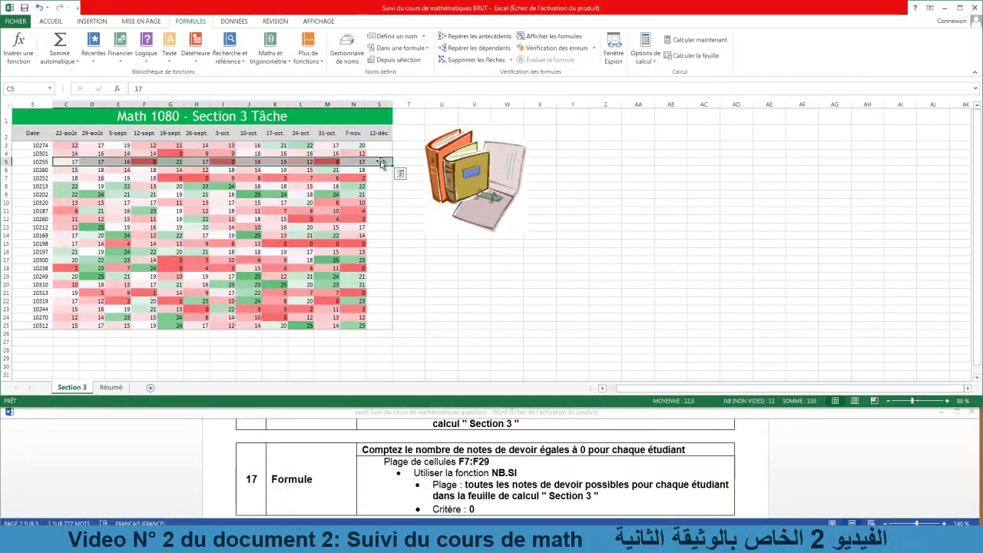
click(145, 162)
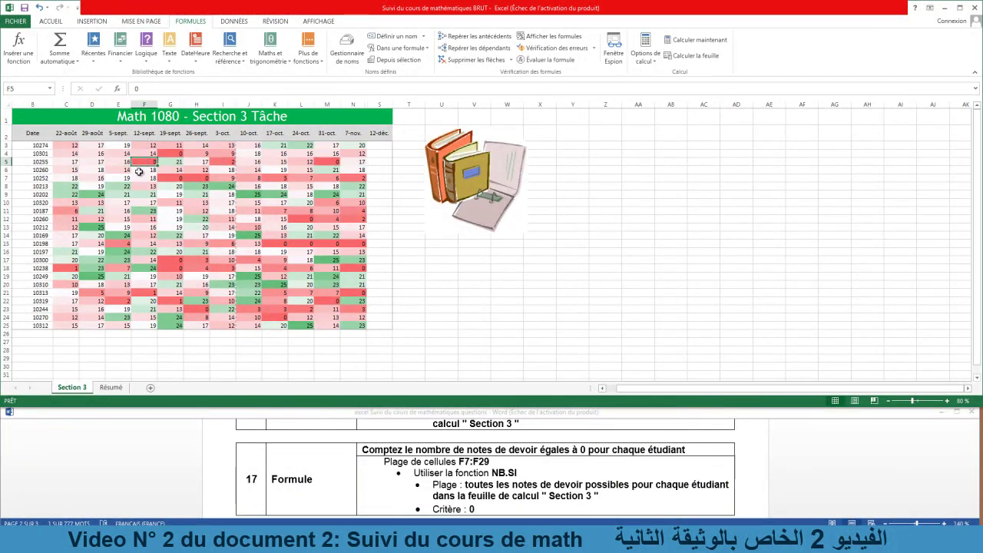
click(327, 161)
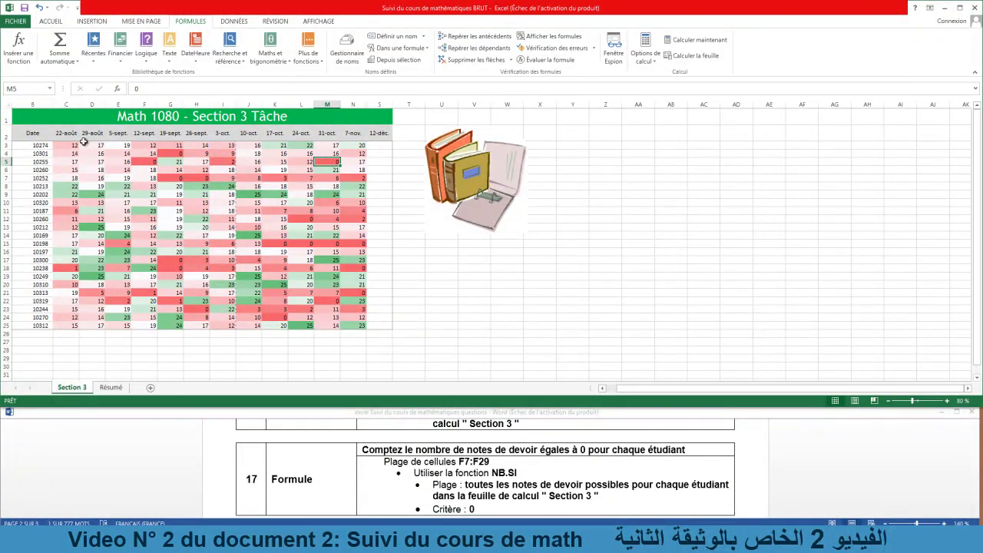
click(40, 159)
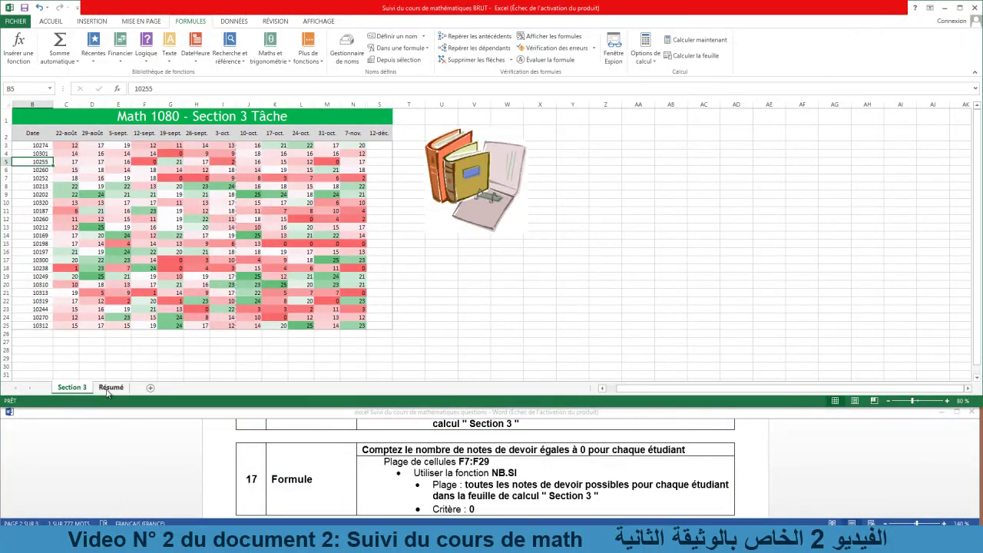
- Note the NB.SI function in the instructions and return to Résumé's F7
click(507, 478)
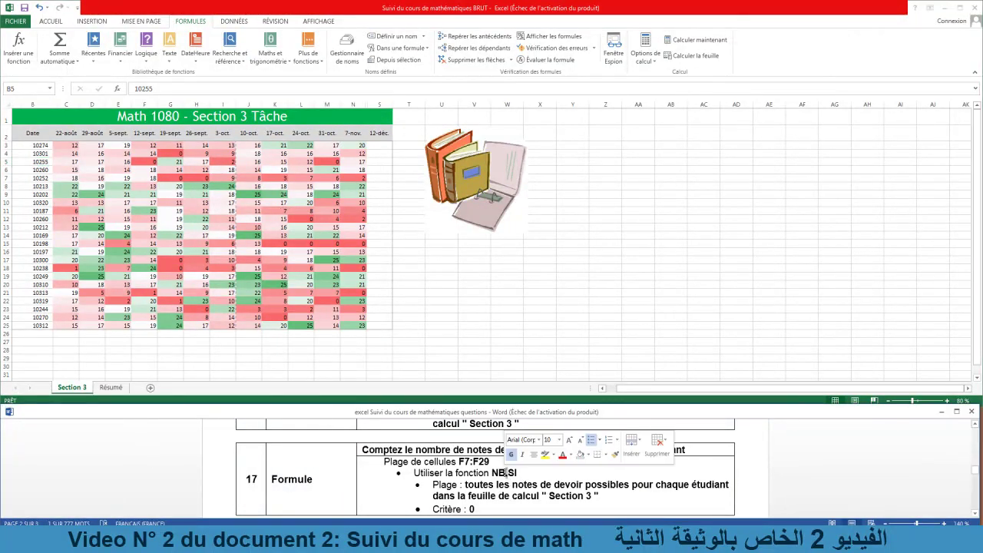
click(494, 473)
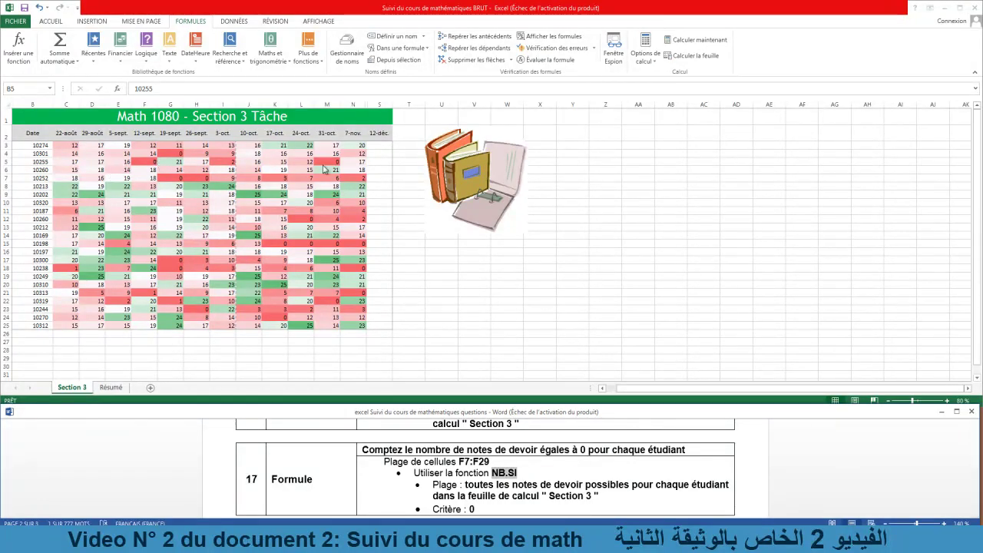
click(116, 390)
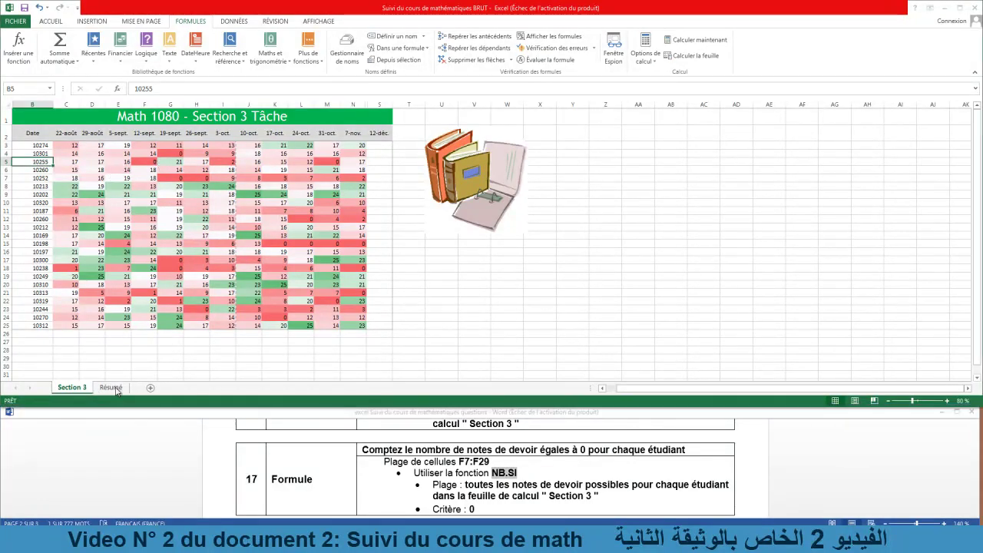
click(115, 390)
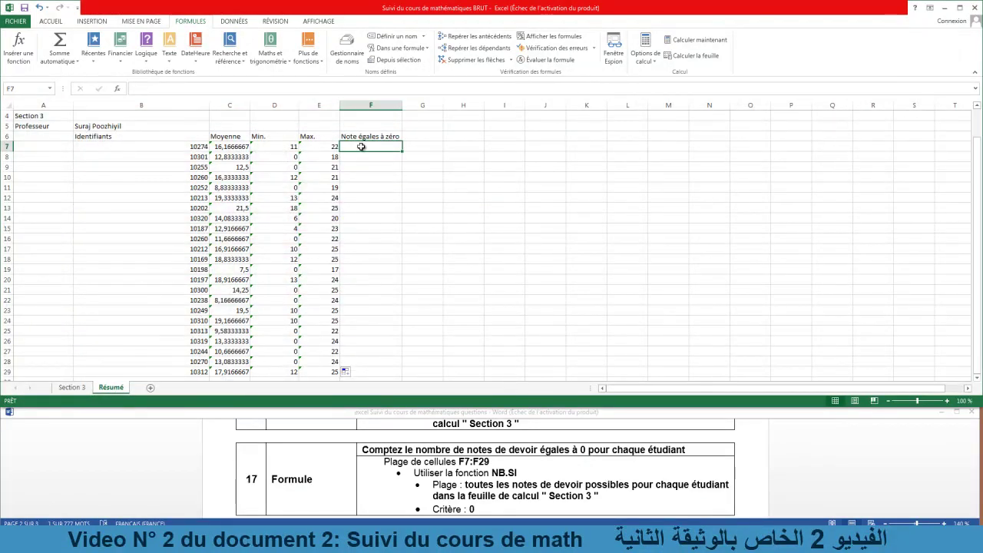
- Enter =NB.SI('Section 3'!C3:S3;0) in F7 to count the first student's zero grades
click(117, 89)
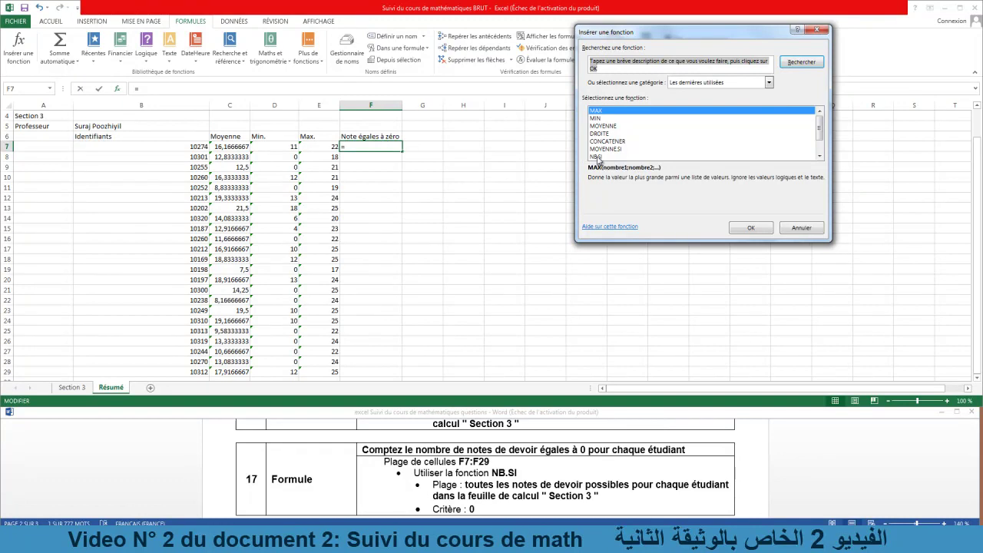
click(595, 157)
click(750, 227)
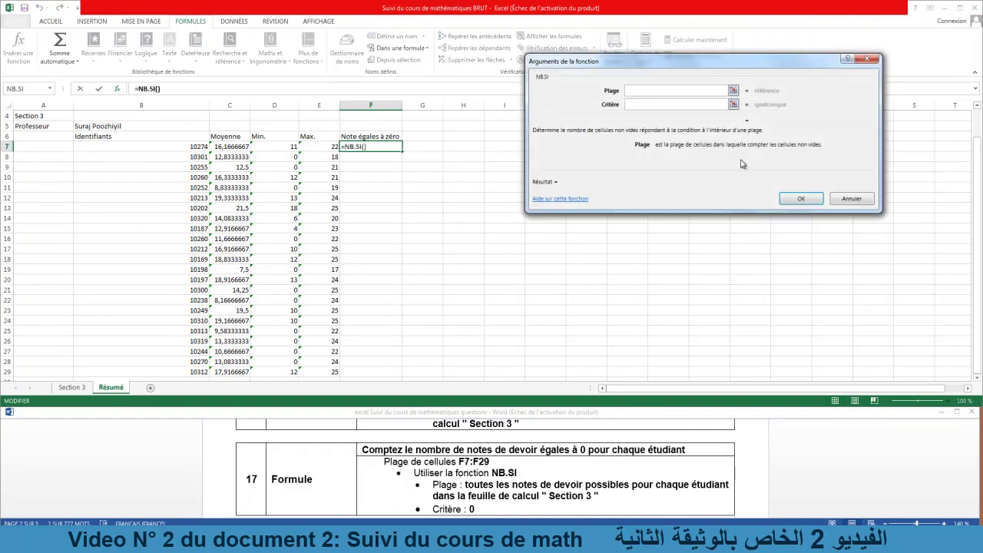
click(71, 387)
drag(67, 144, 390, 146)
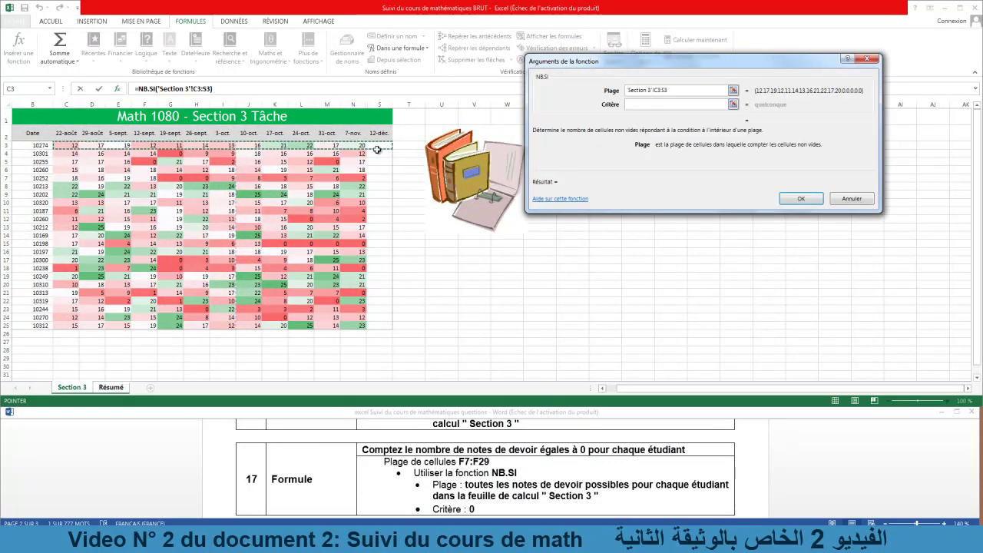
click(645, 104)
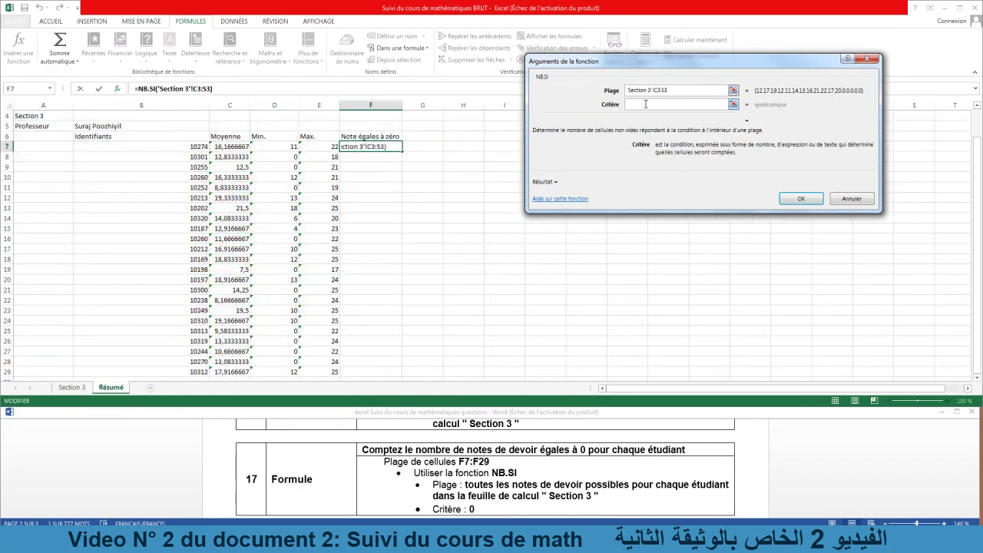
text(;0)
click(801, 198)
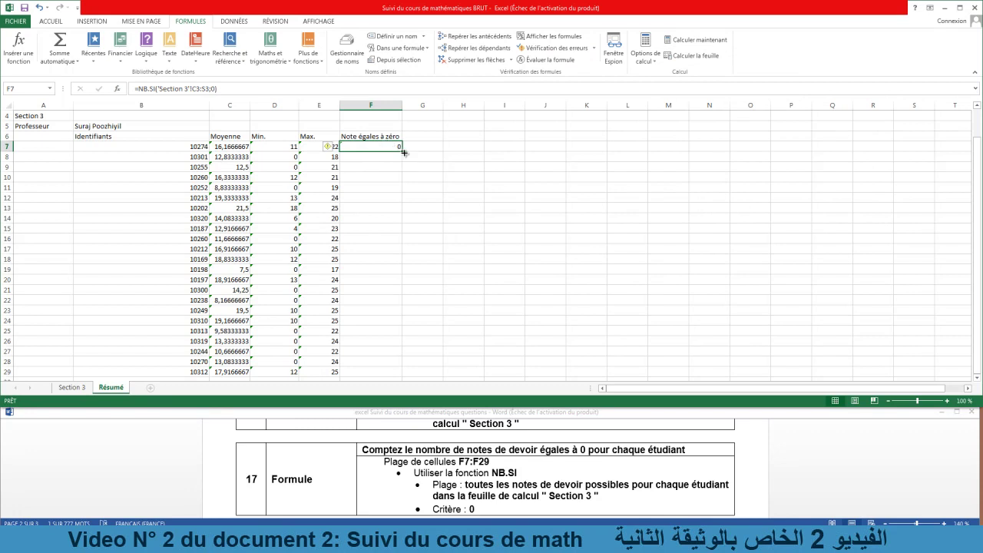
- Copy the NB.SI zero-grade count down to F29 and check row 11's formula
drag(402, 152, 399, 372)
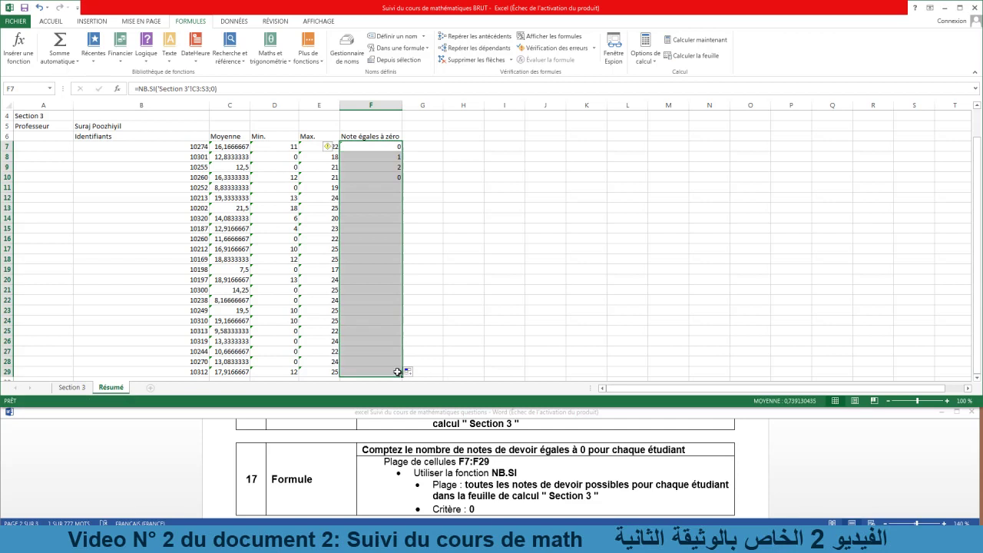
click(390, 156)
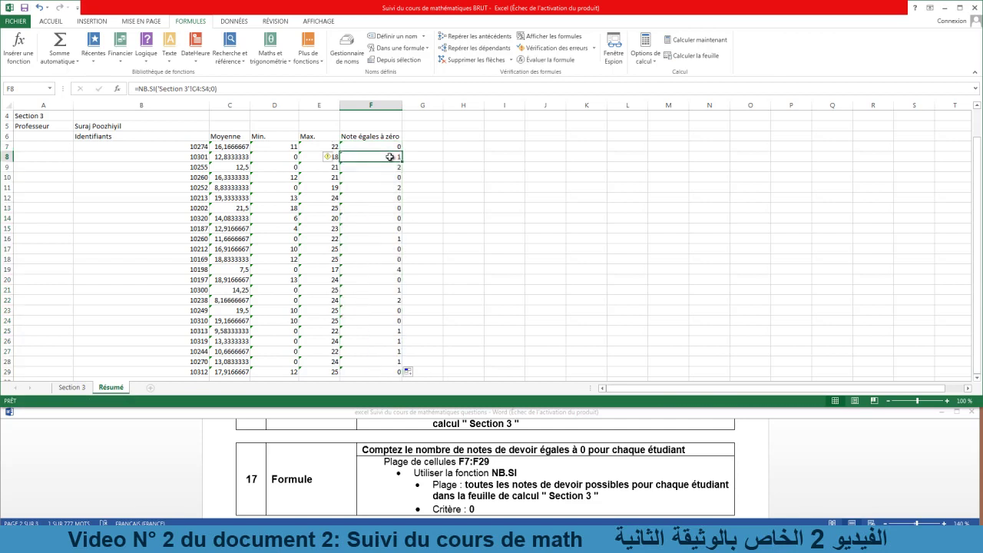
click(393, 168)
click(395, 188)
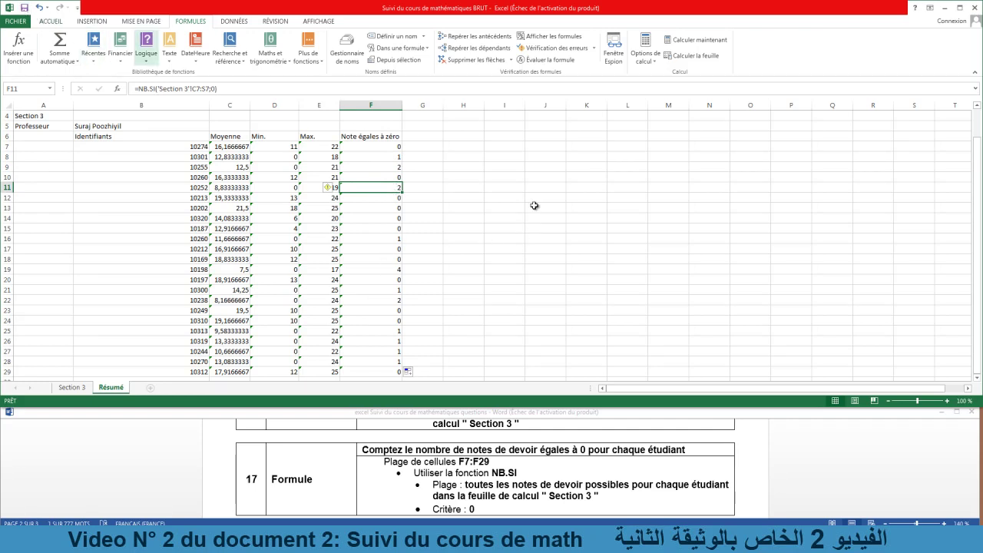
- Read further in the Word instructions and return to Résumé's C7
click(486, 496)
scroll(486, 491, down, 2)
scroll(486, 488, down, 1)
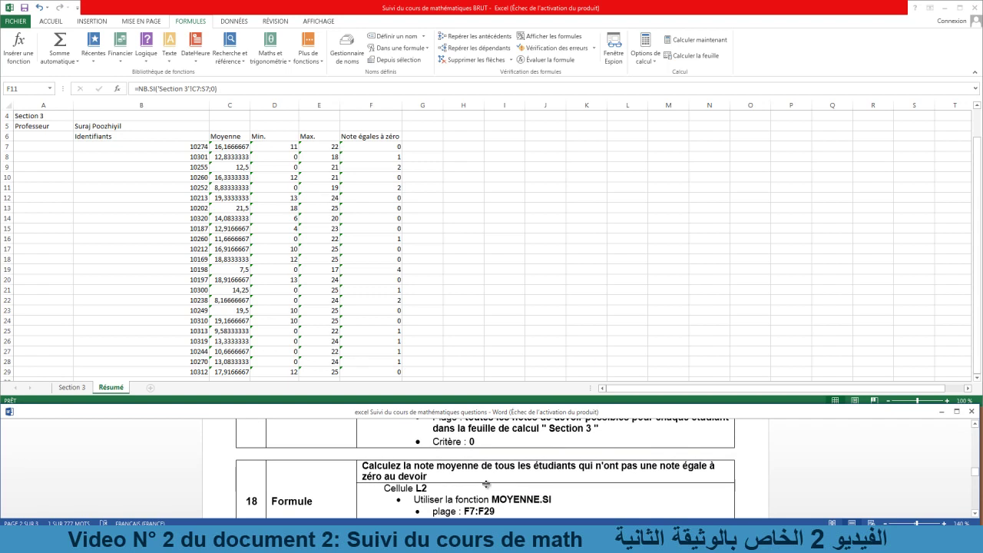
scroll(486, 484, down, 1)
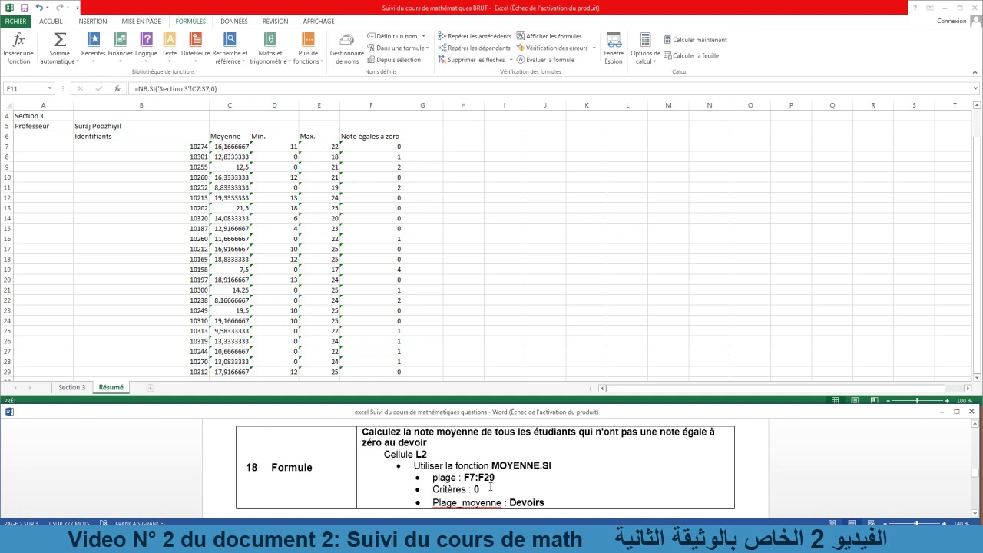
click(500, 231)
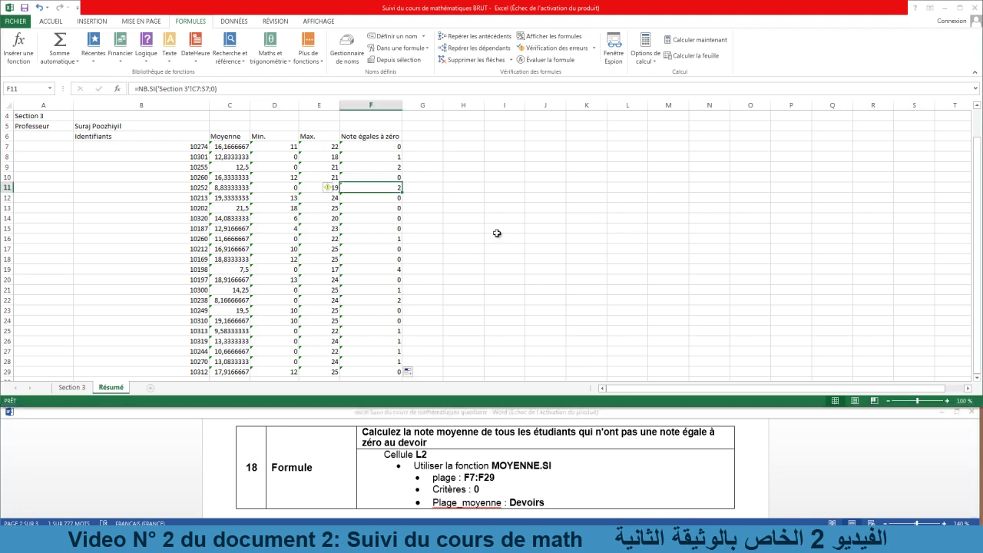
click(230, 147)
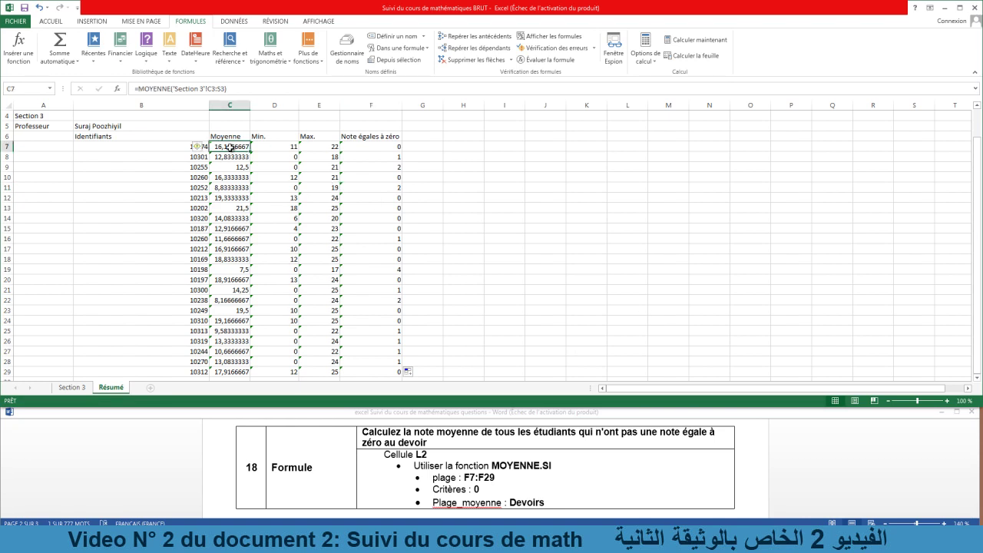
- Compare C7's average with the first student's grades in Section 3 row 3
click(71, 387)
click(59, 146)
drag(58, 146, 414, 146)
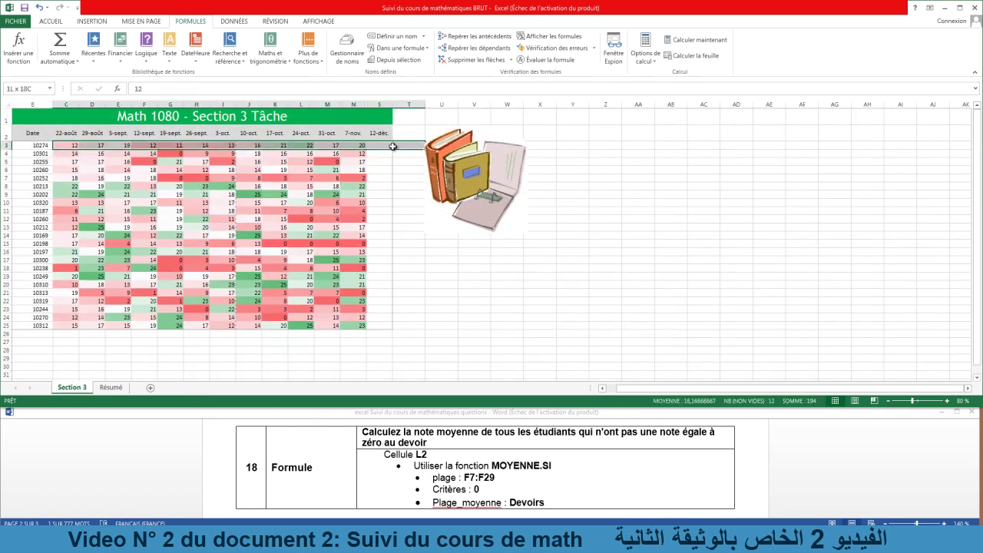
click(110, 387)
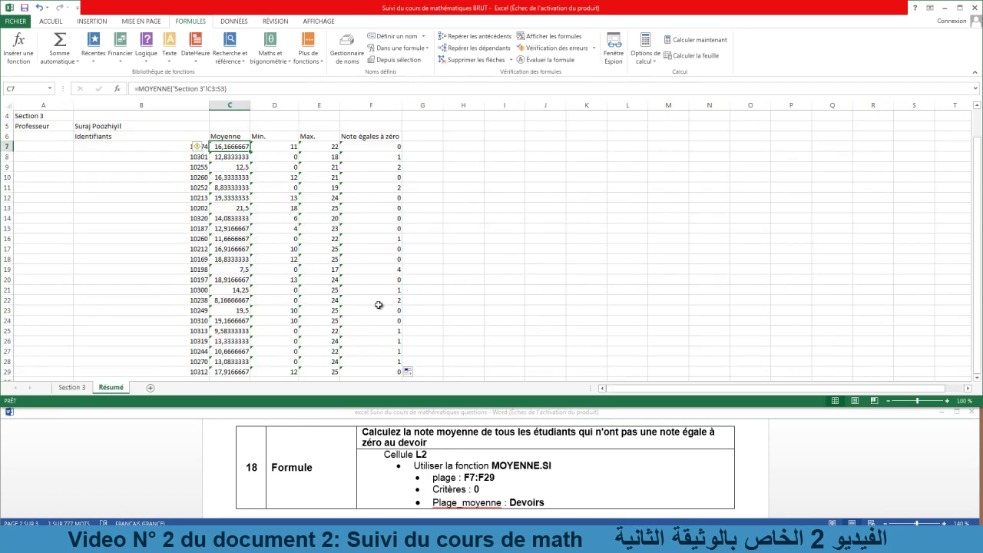
click(509, 473)
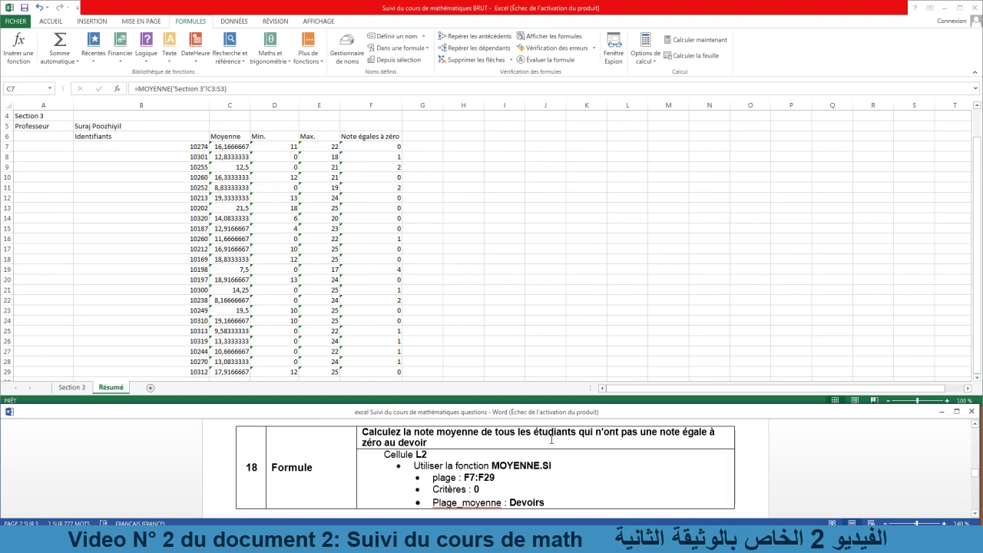
click(234, 144)
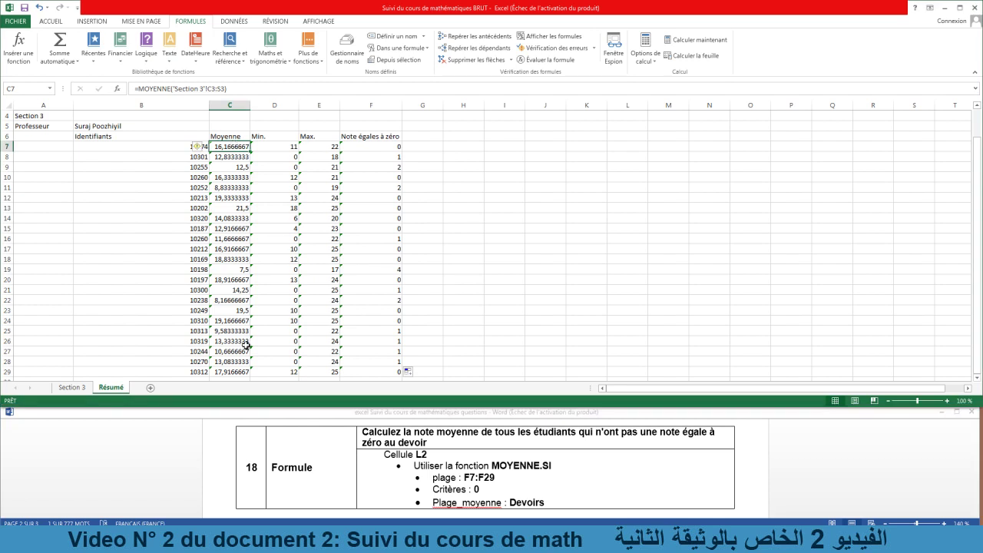
click(93, 166)
click(230, 150)
key(ctrl+shift+Down)
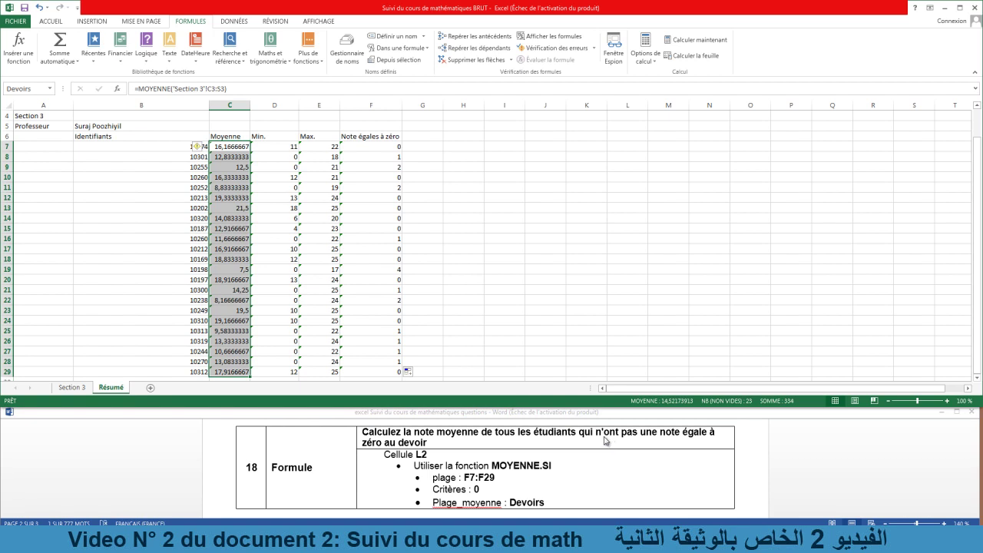
click(381, 145)
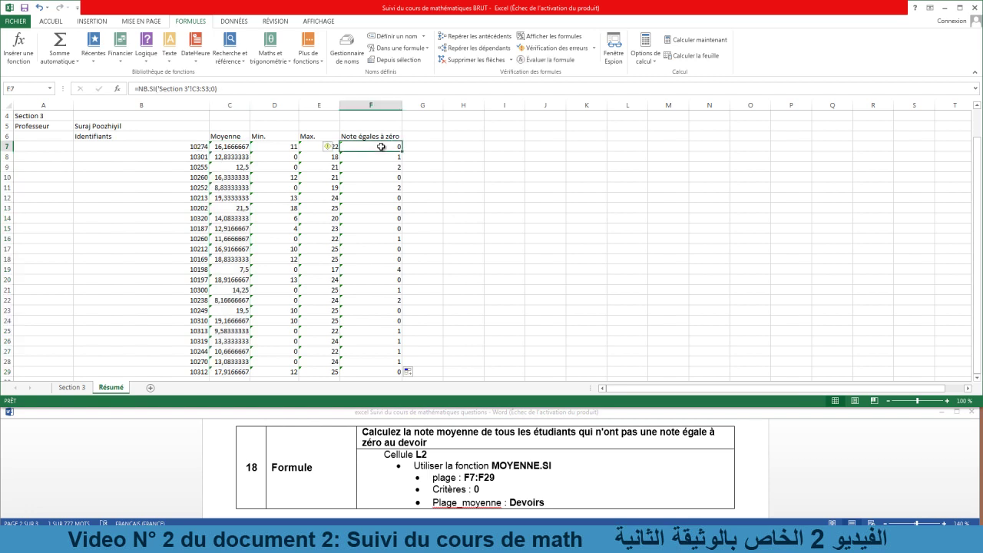
click(235, 146)
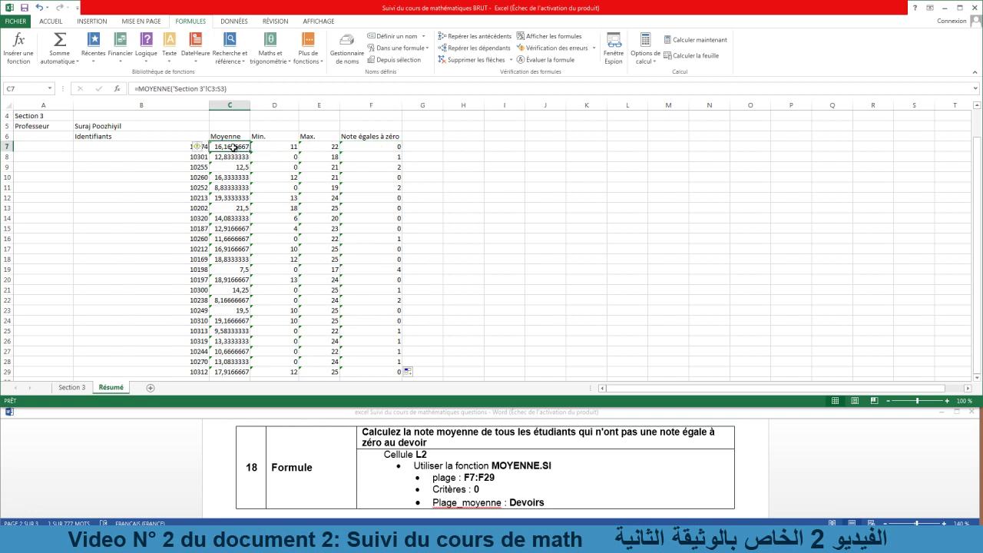
click(388, 158)
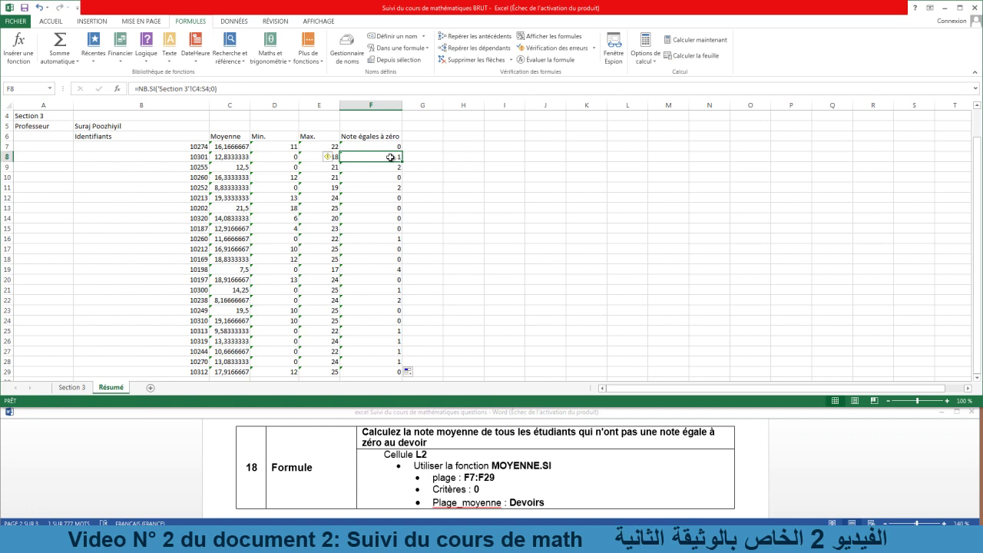
click(225, 160)
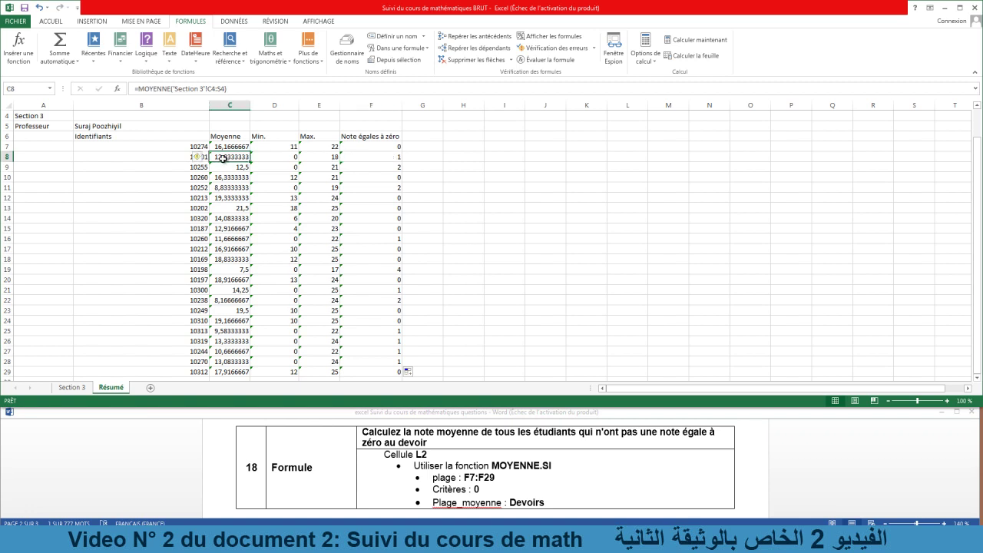
click(238, 167)
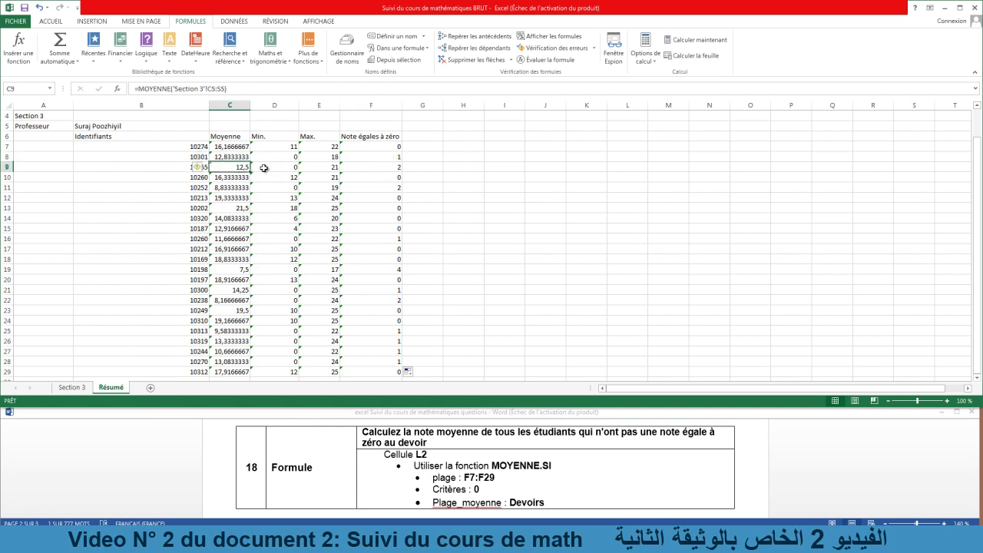
click(239, 179)
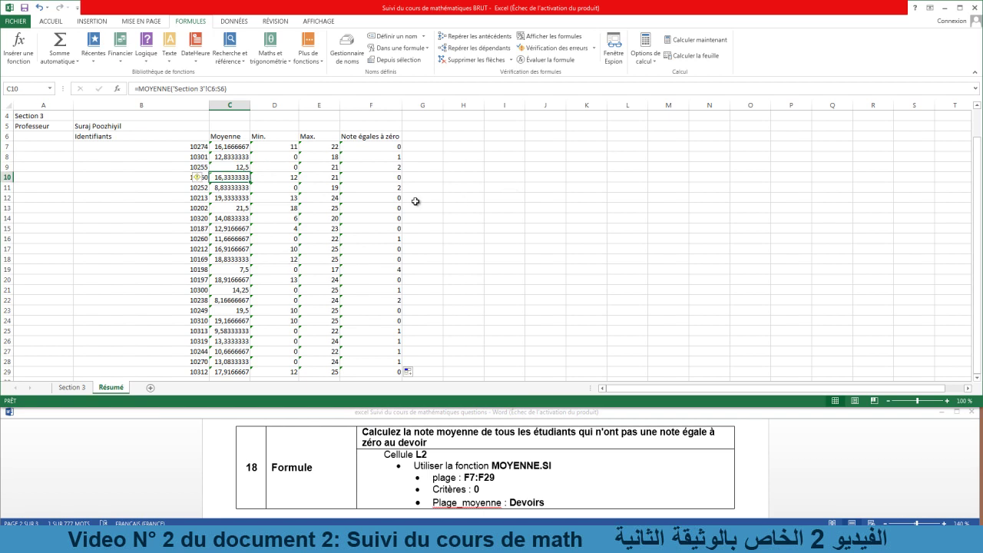
drag(233, 148, 236, 374)
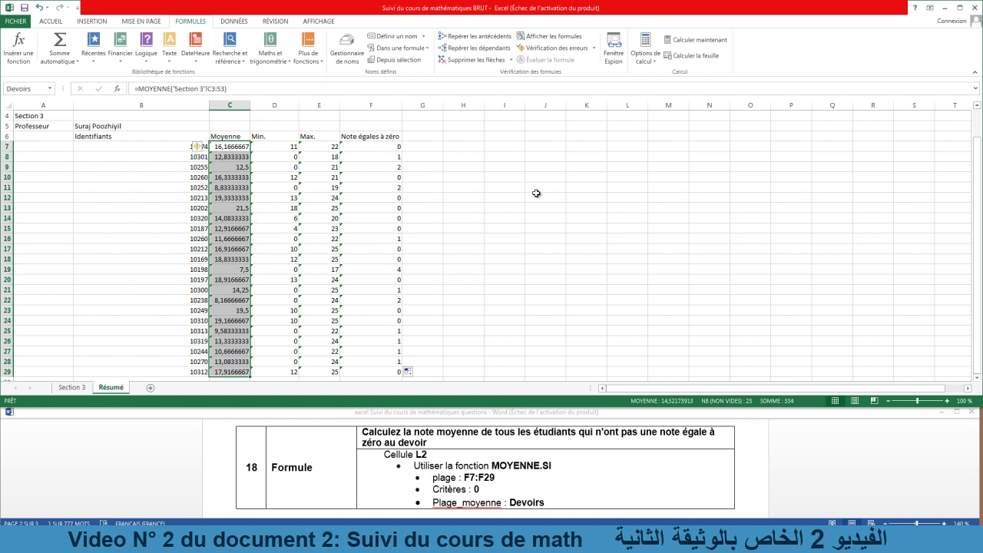
scroll(536, 193, up, 1)
- Insert a MOYENNE.SI function into cell L2, below the Moyenne header
click(627, 156)
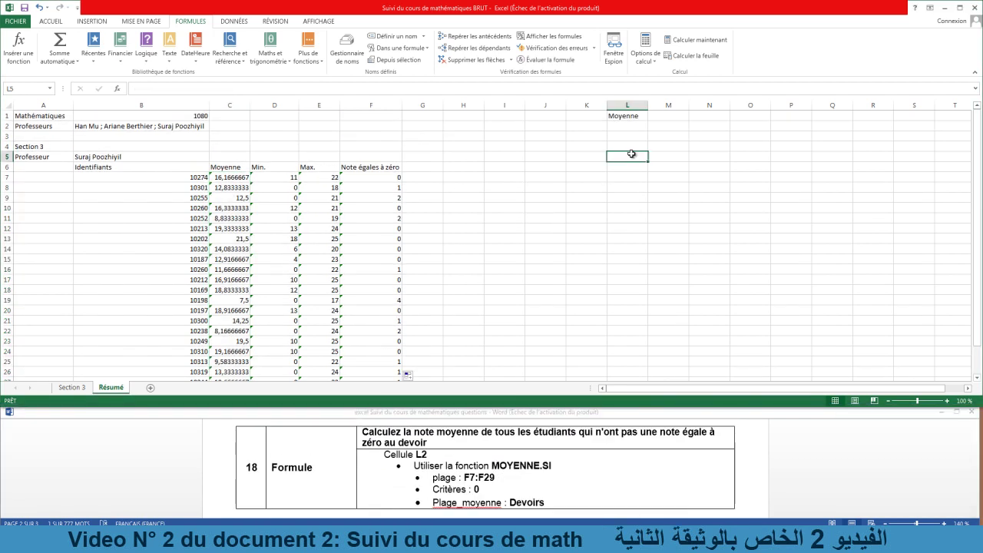
click(628, 128)
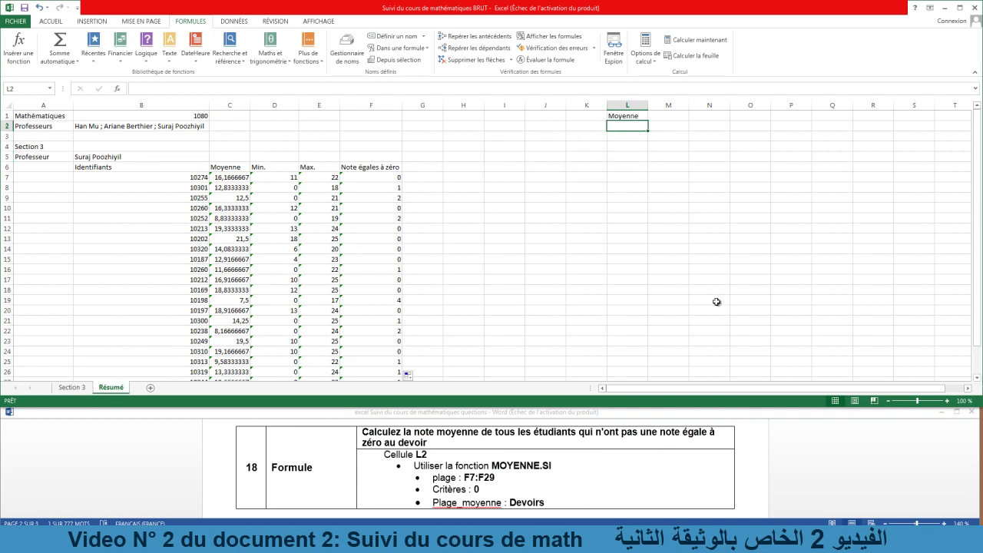
click(118, 91)
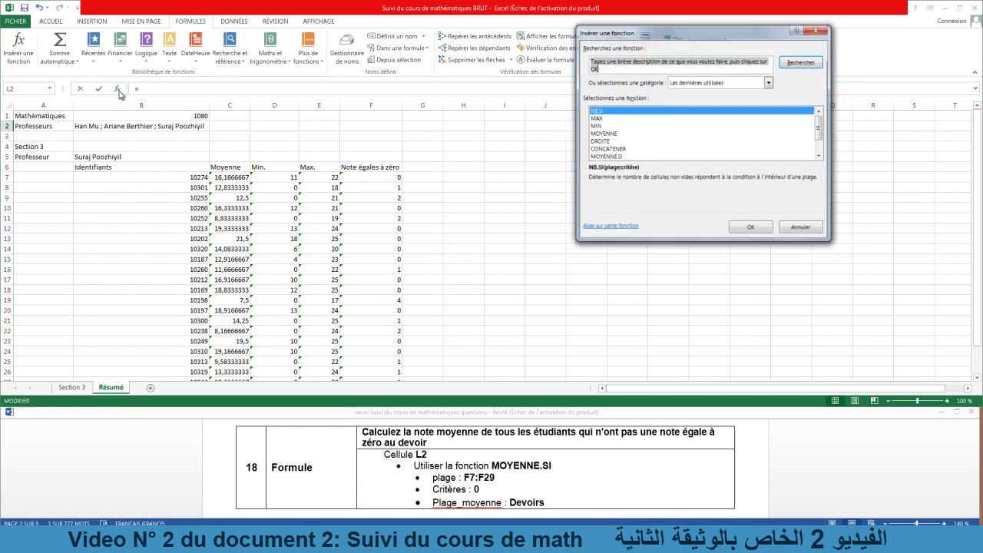
click(610, 157)
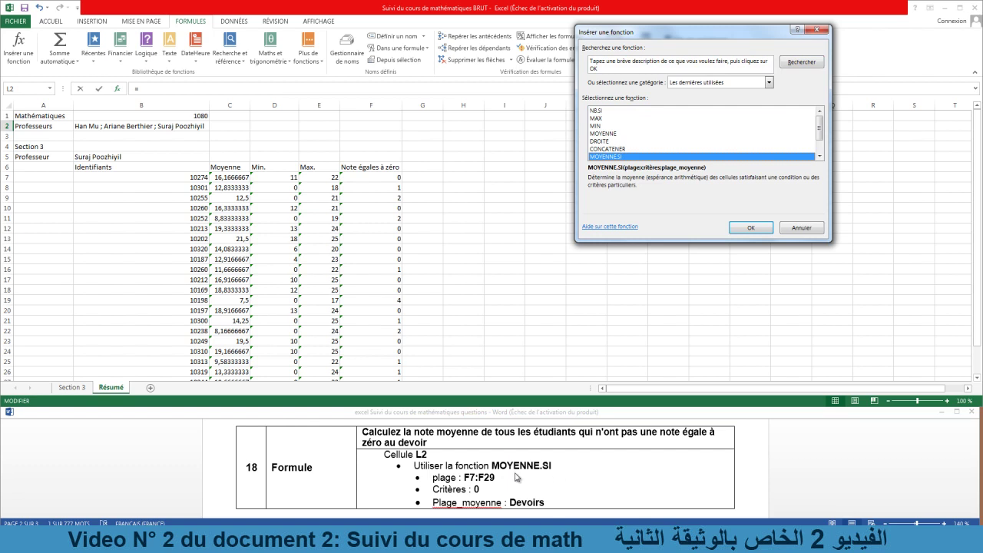
click(750, 228)
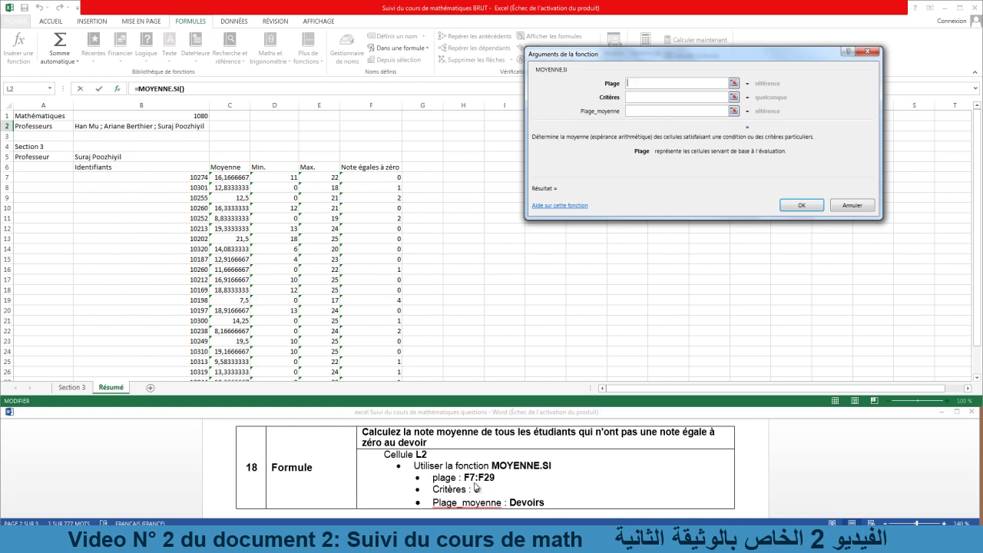
- Set the MOYENNE.SI range to F7:F29 and the criterion to 0
mouse_move(390, 177)
mouse_down()
mouse_move(378, 378)
mouse_move(384, 360)
mouse_up()
click(642, 97)
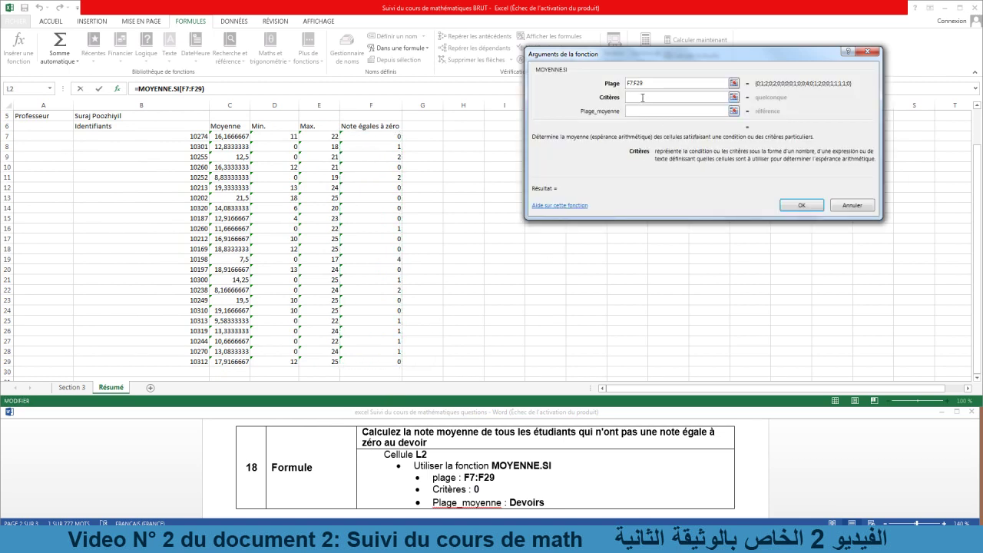
text(0)
- Average over Devoirs (C7:C29) and confirm, so L2 returns 17,6319444
click(637, 112)
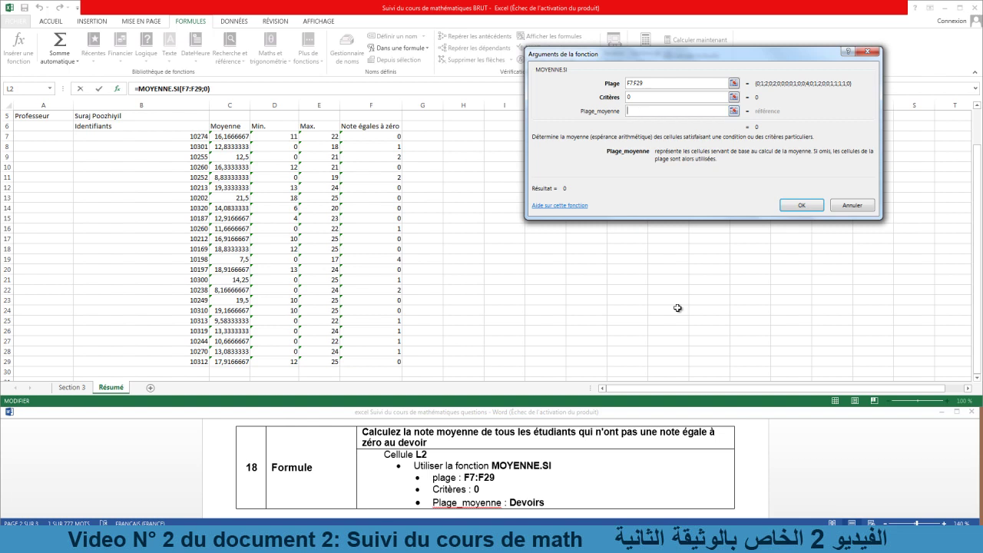
text(devoirs)
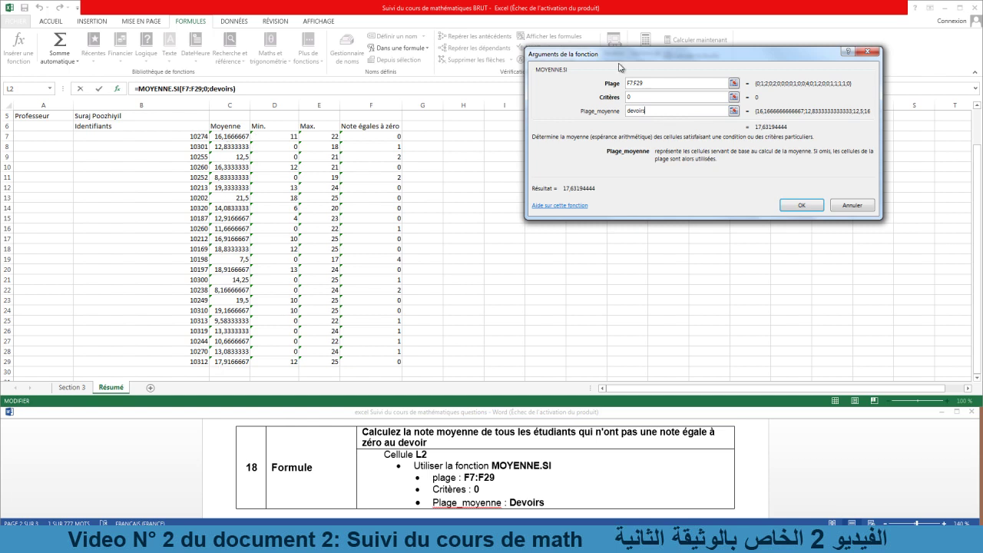
click(513, 106)
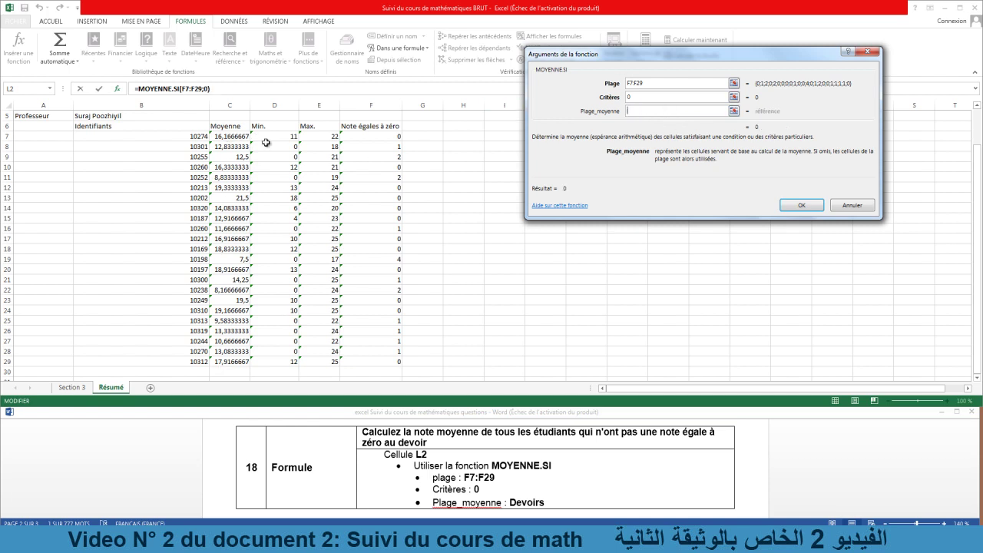
drag(230, 135, 234, 366)
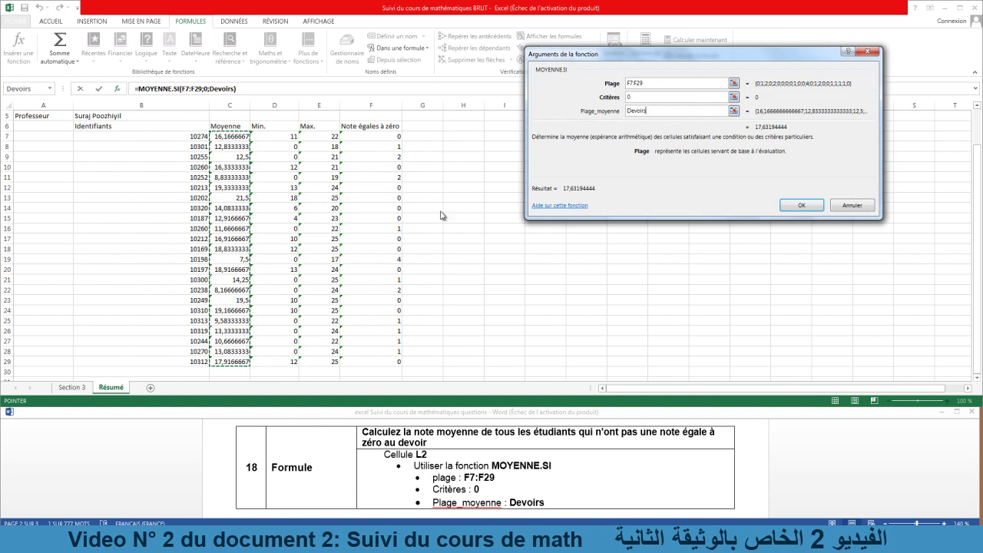
click(547, 121)
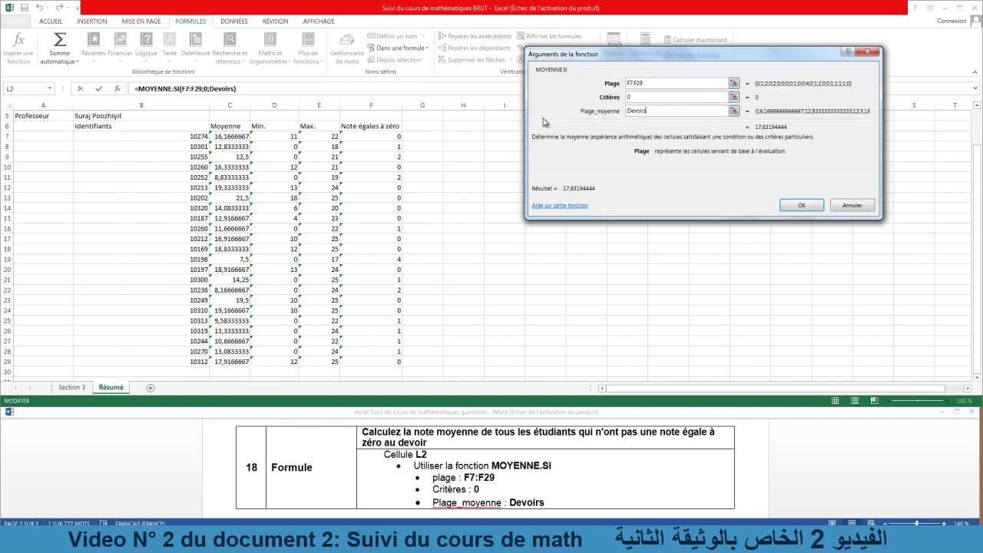
double_click(641, 112)
key(BackSpace)
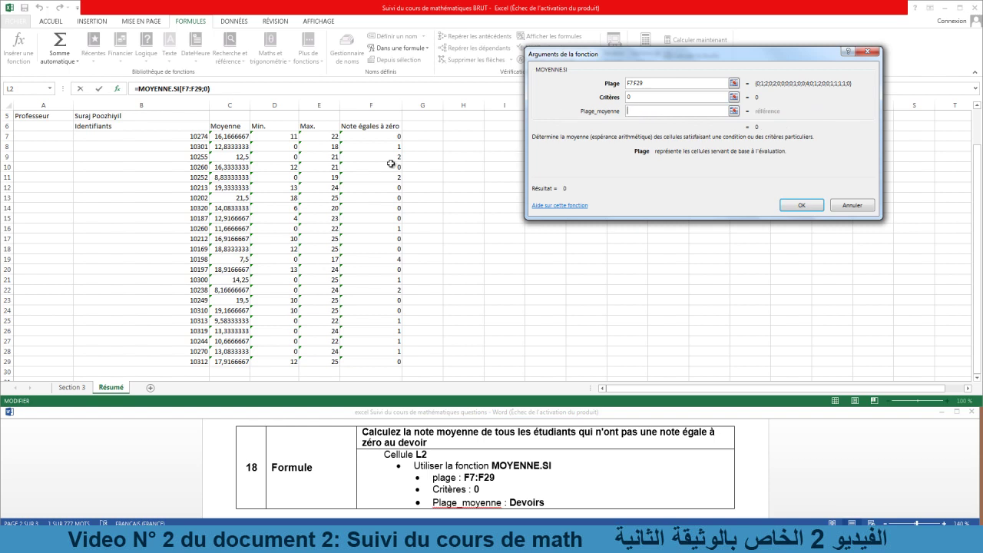
drag(237, 136, 236, 361)
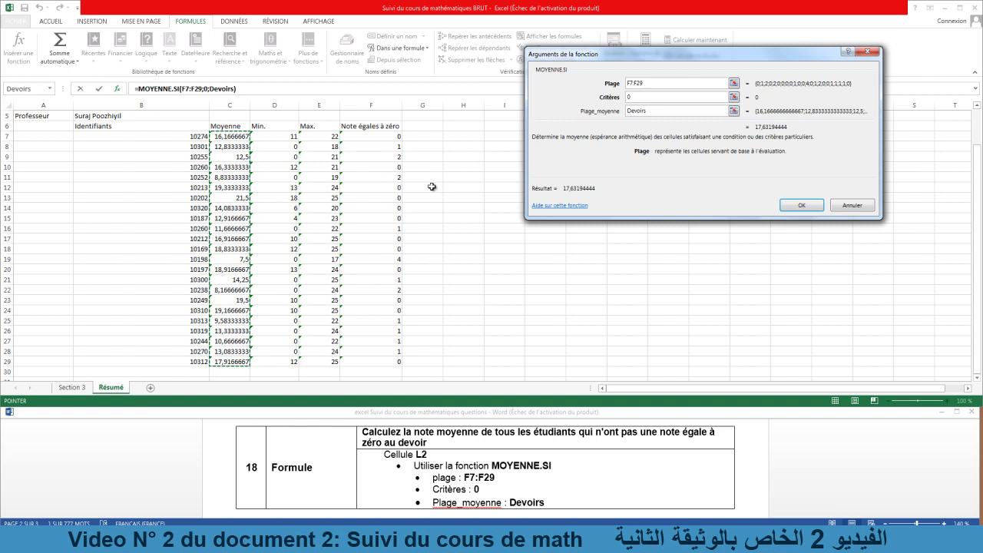
click(792, 205)
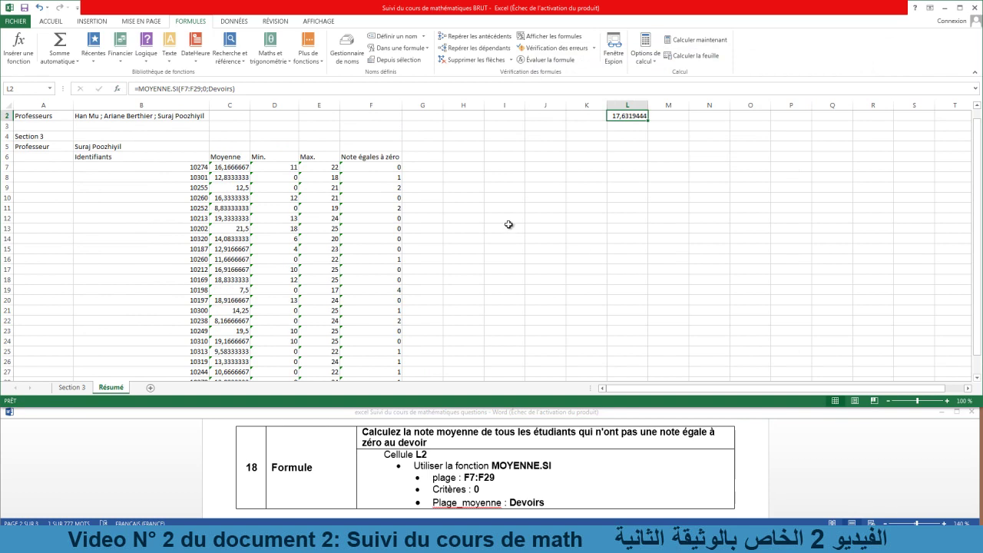